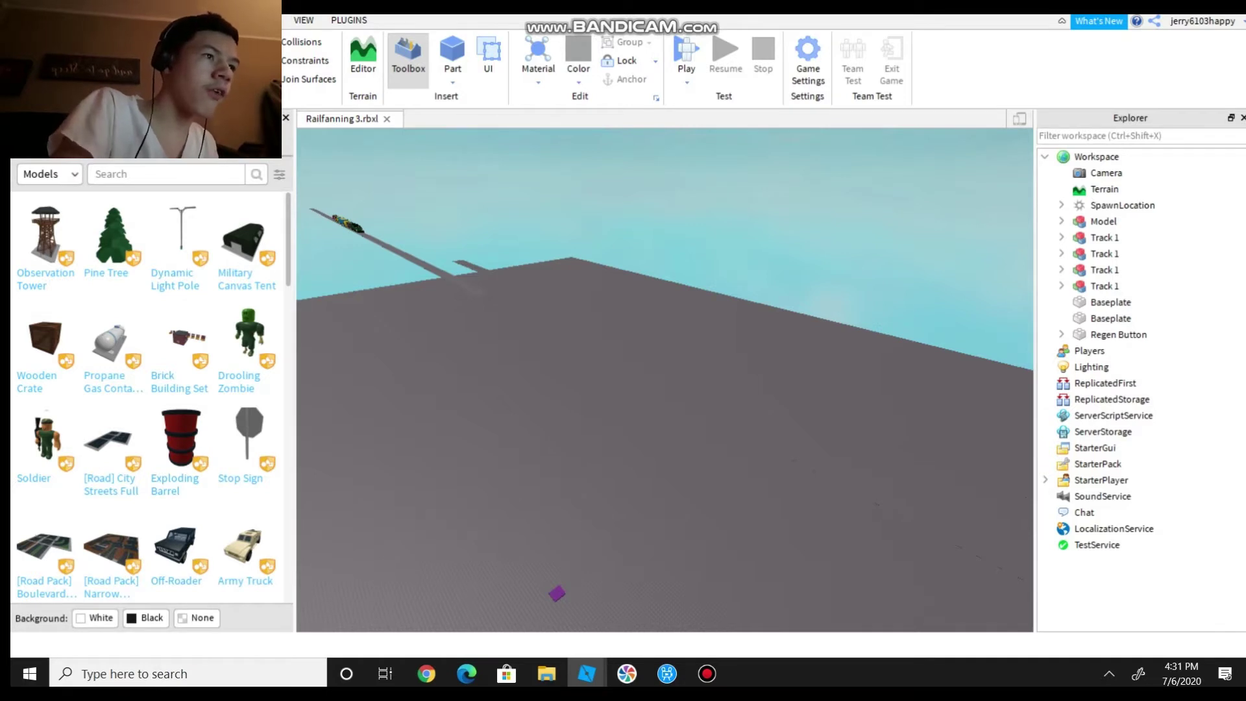
- Examine the freight train and its green locomotive on the long track beyond the baseplate
key(w)
key(d)
key(e)
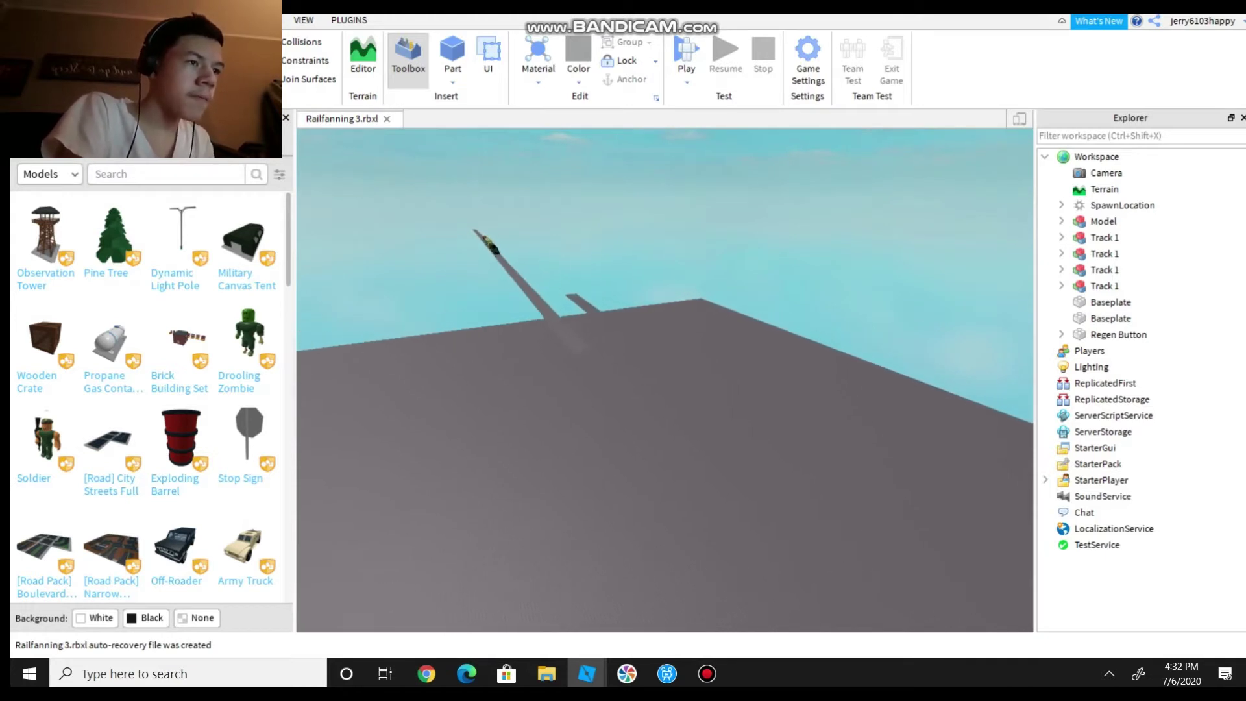
key(e)
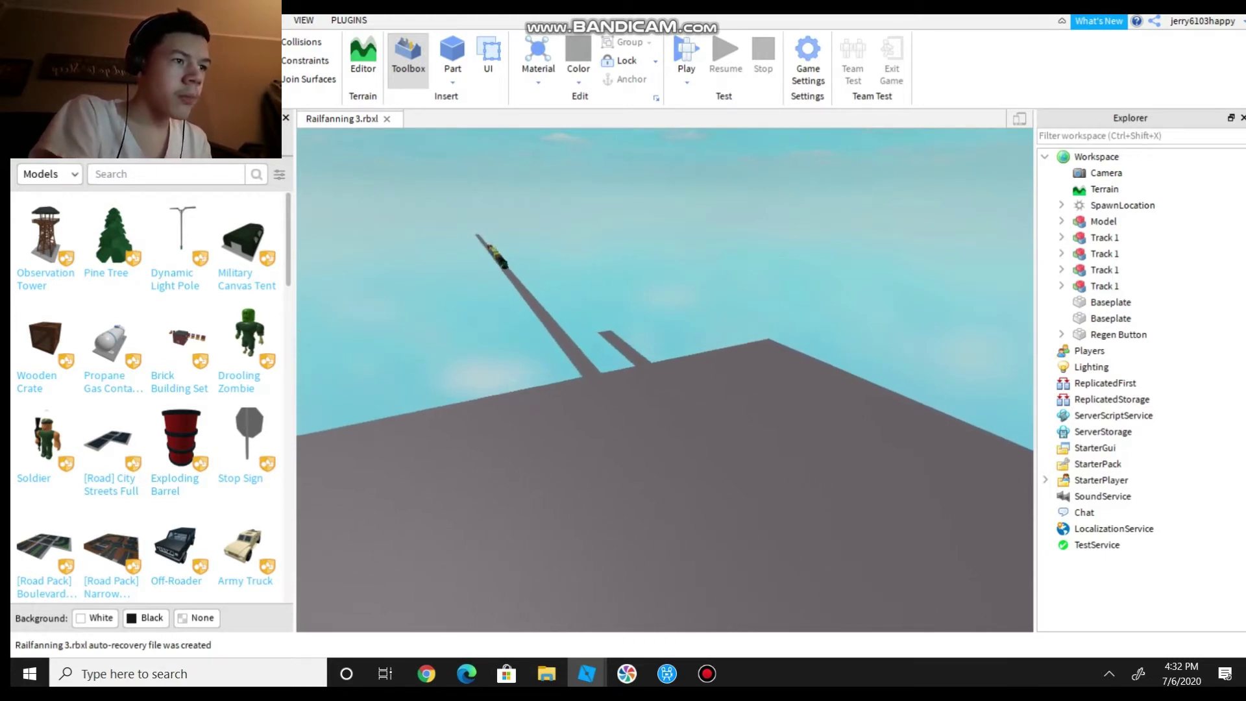
key(e)
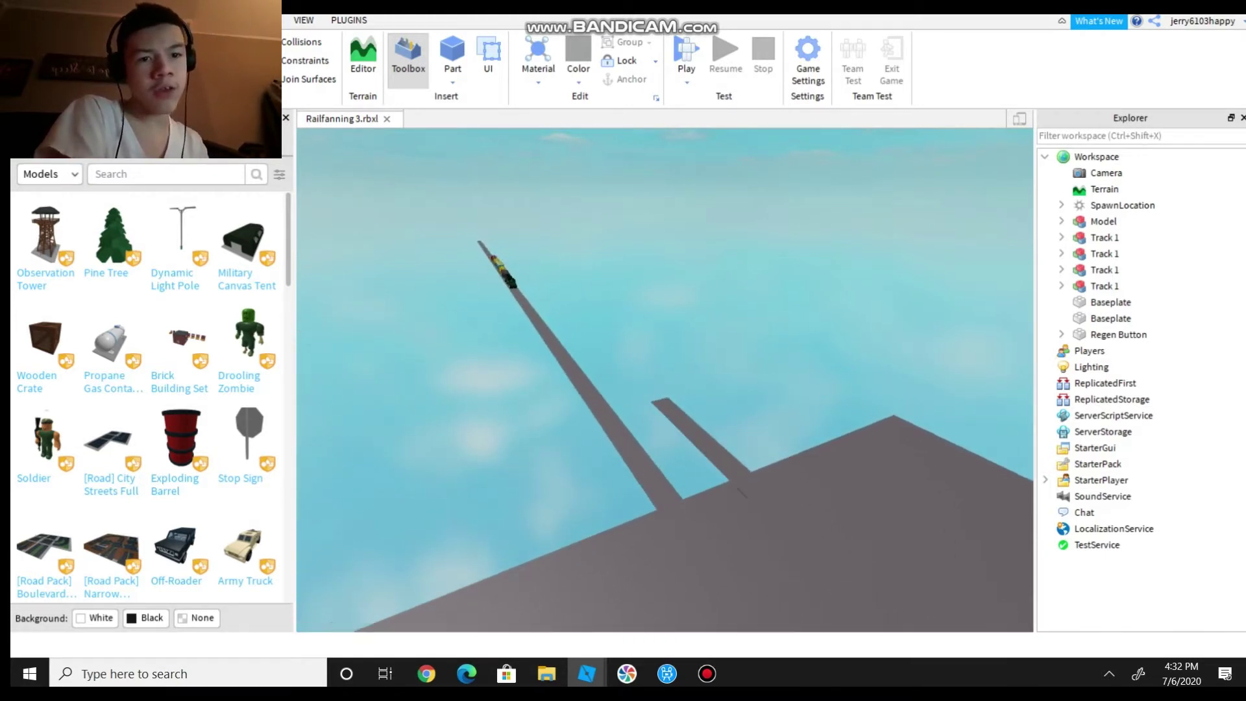
key(e)
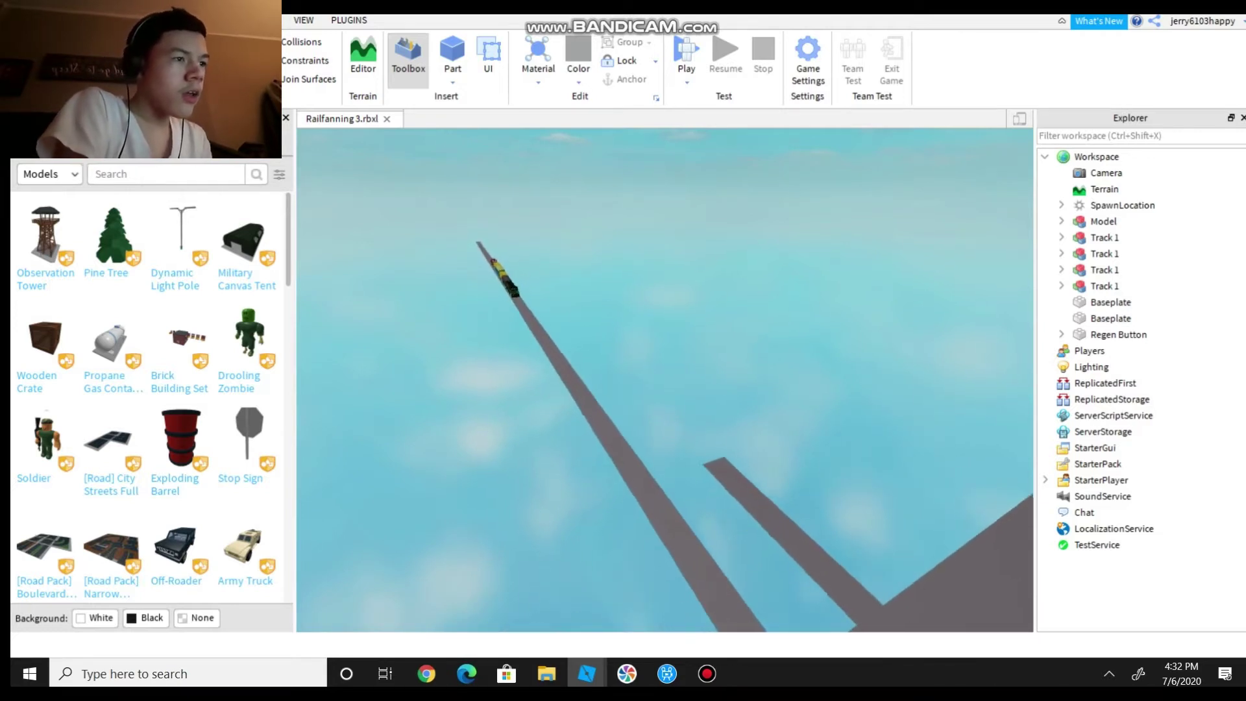
key(e)
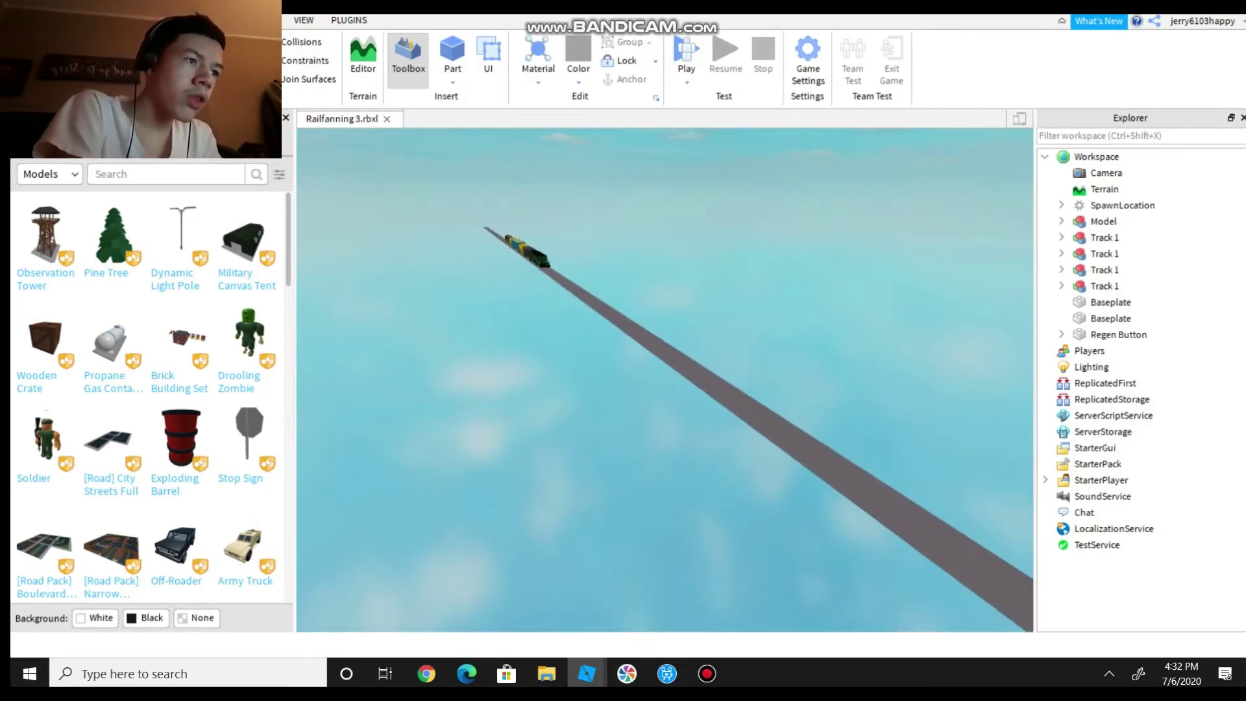
key(e)
key(w)
key(d)
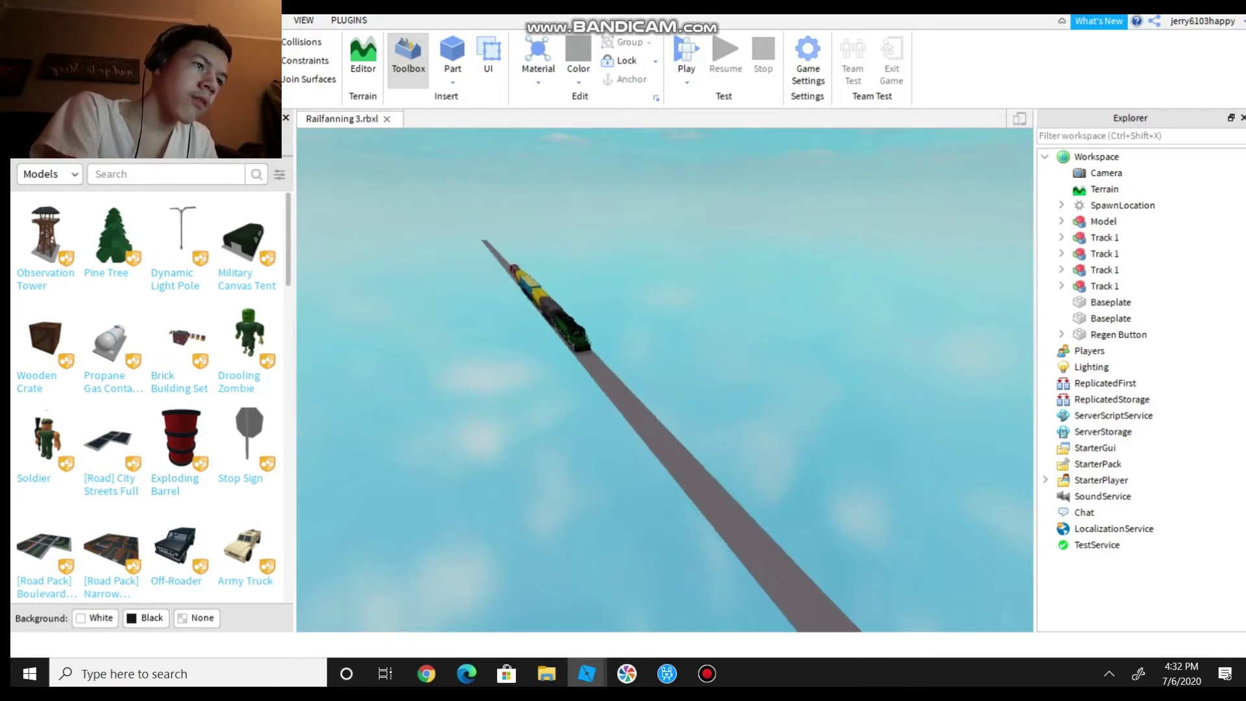
key(w)
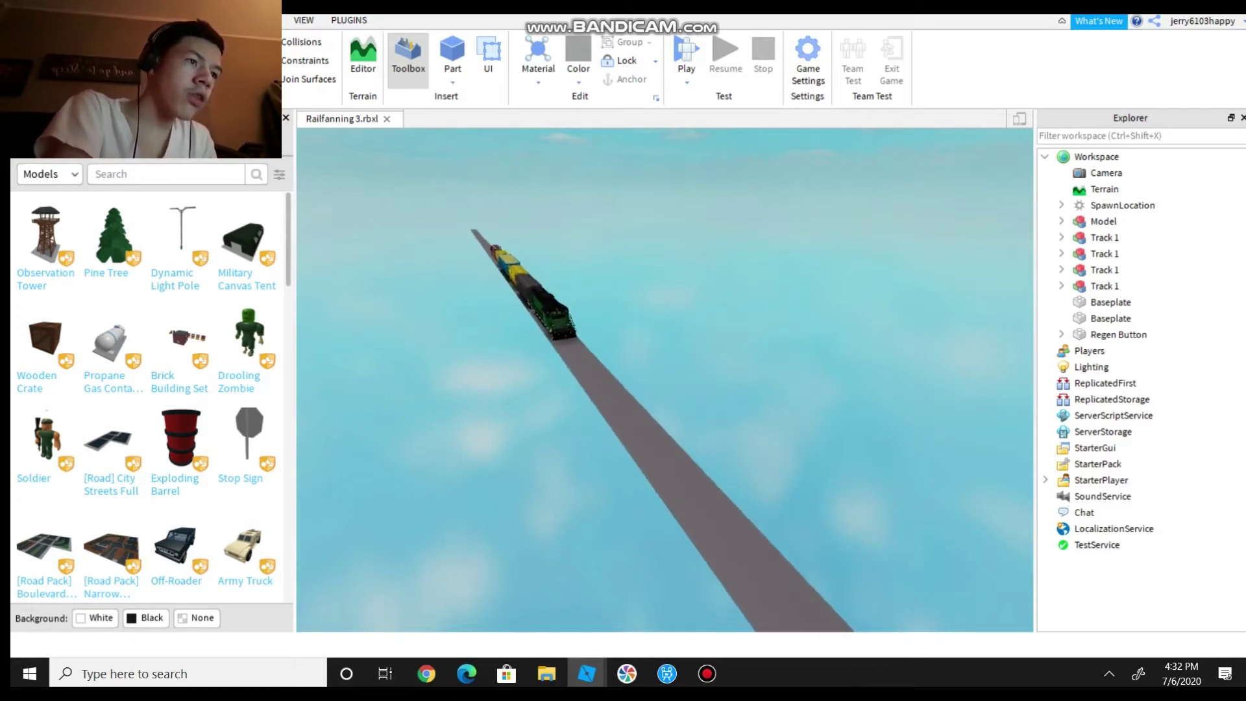
key(w)
key(a)
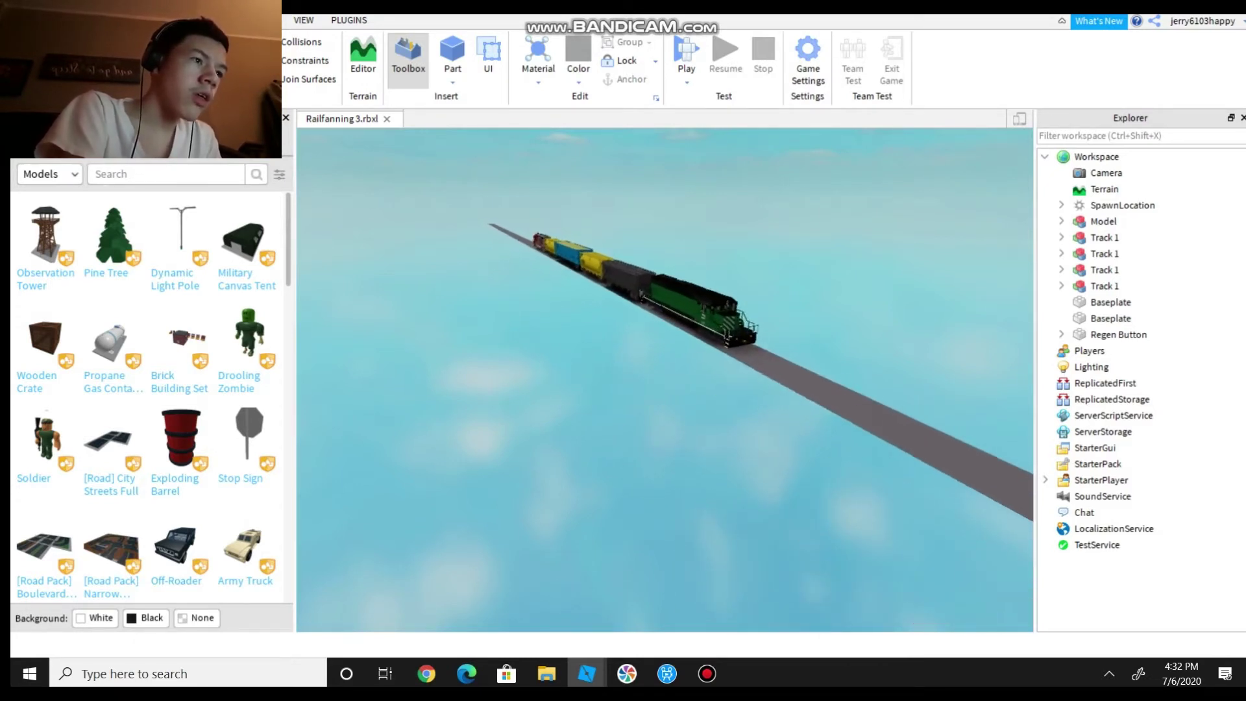
key(w)
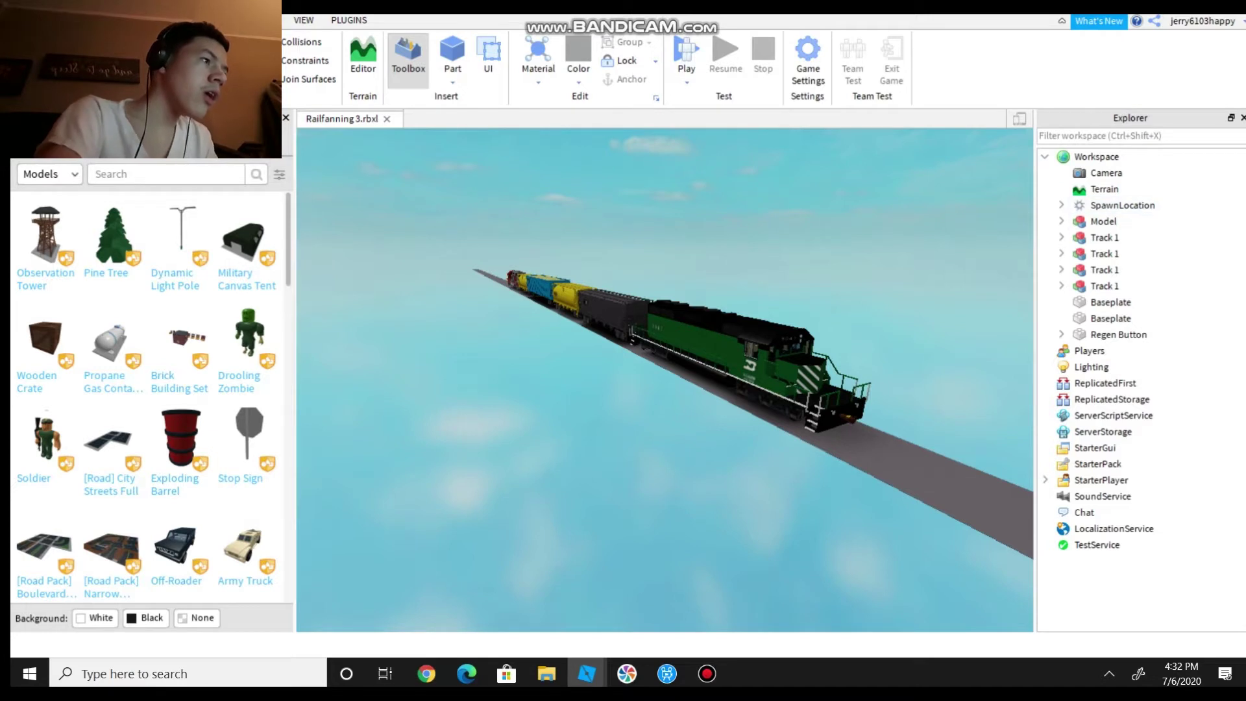
- Expand the Model, its Local C group and the nested Model to list the train's locomotives and cars
click(1061, 221)
click(1078, 238)
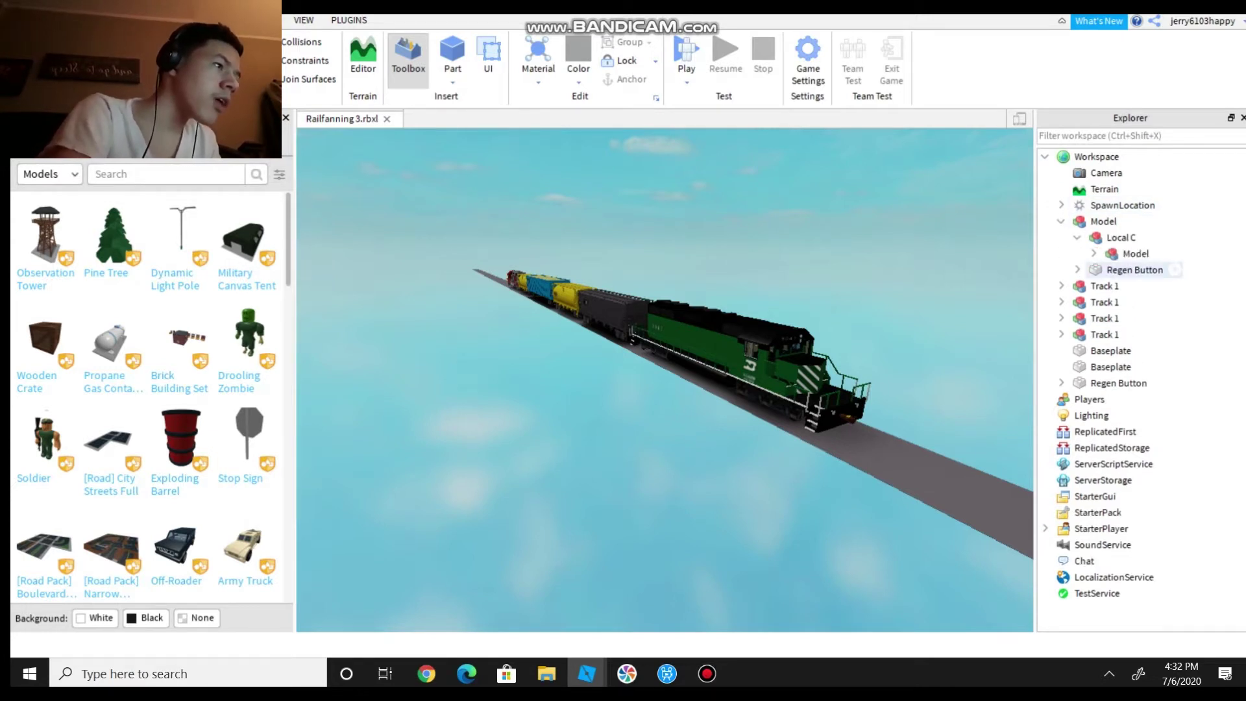
click(1094, 254)
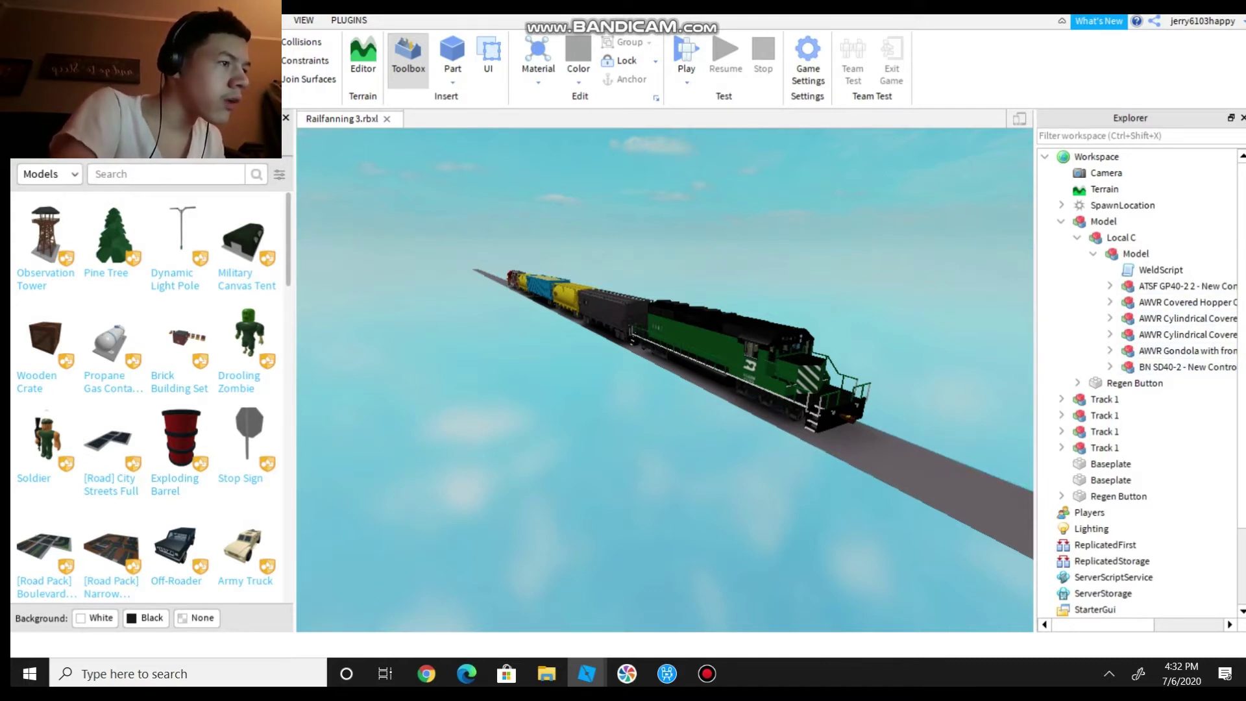
- Look over the track and baseplate from the train back to the spawn location and the purple regen buttons
key(s)
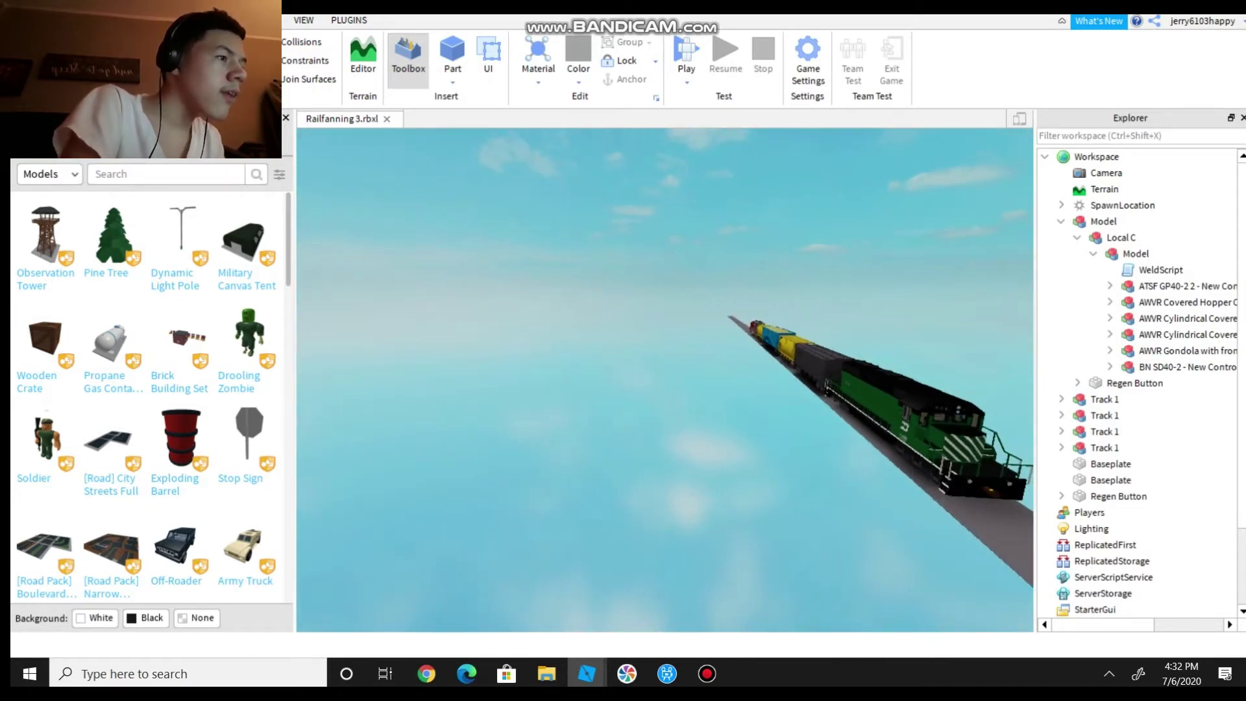
key(s)
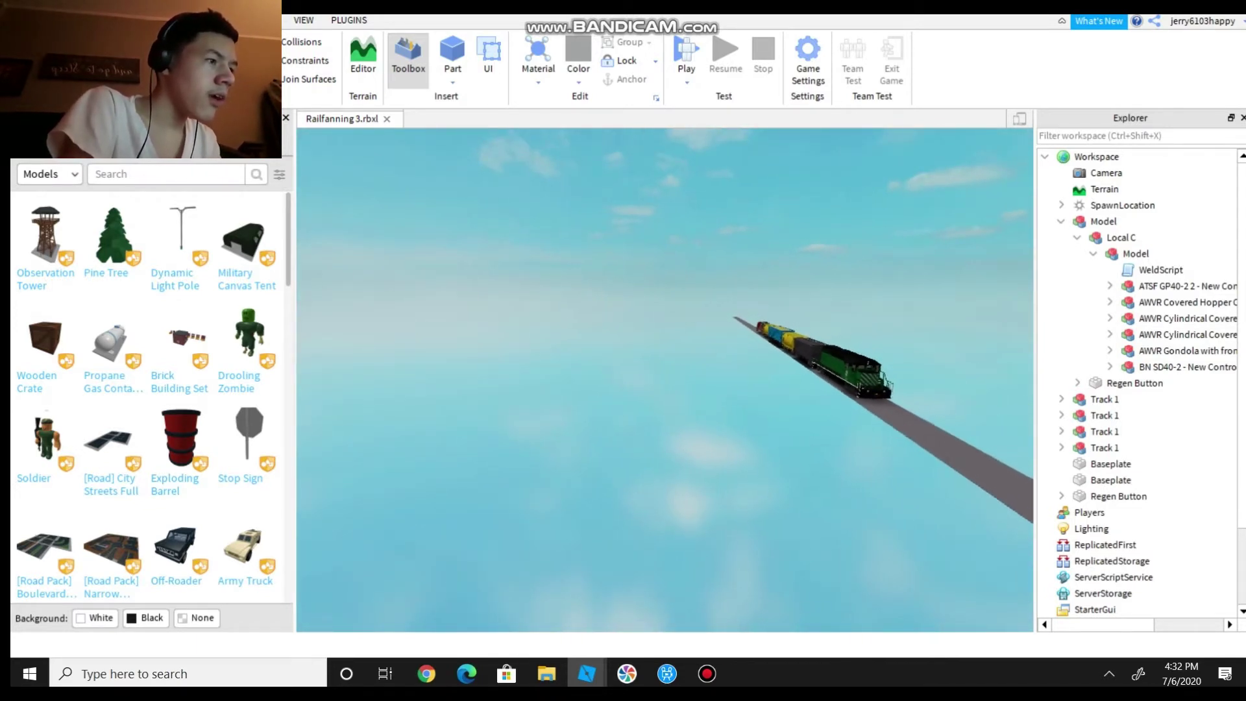
key(s)
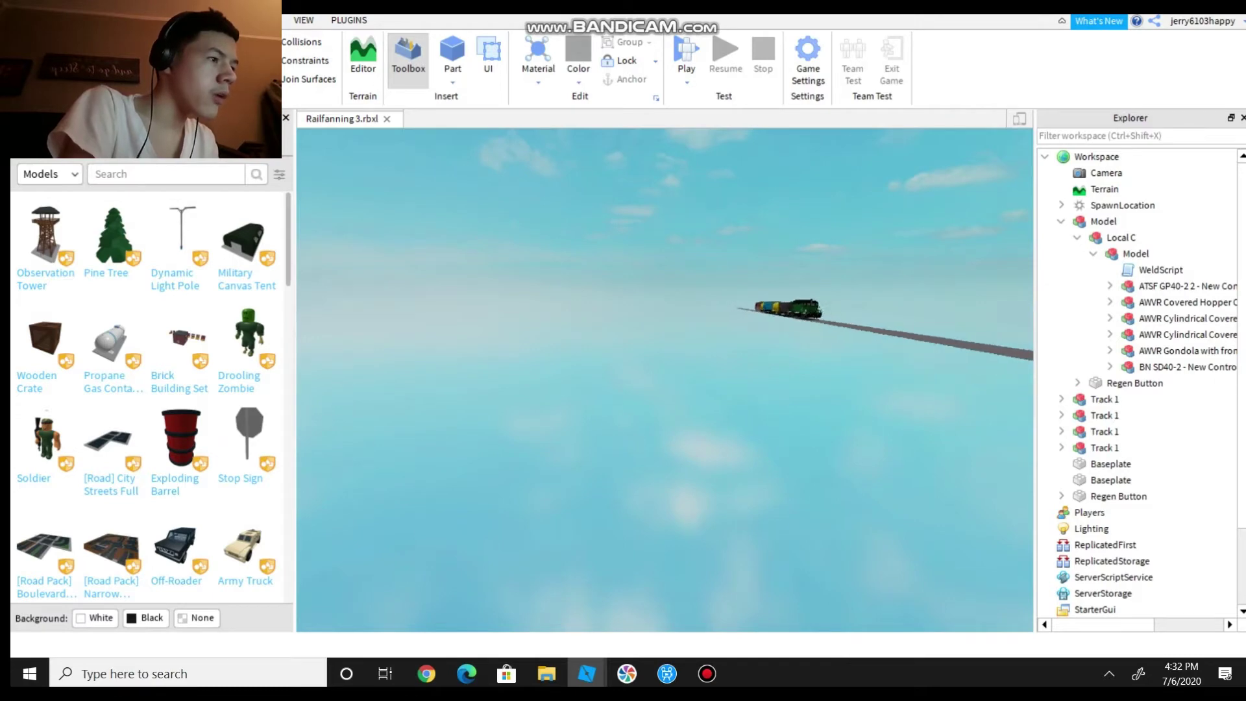
key(s)
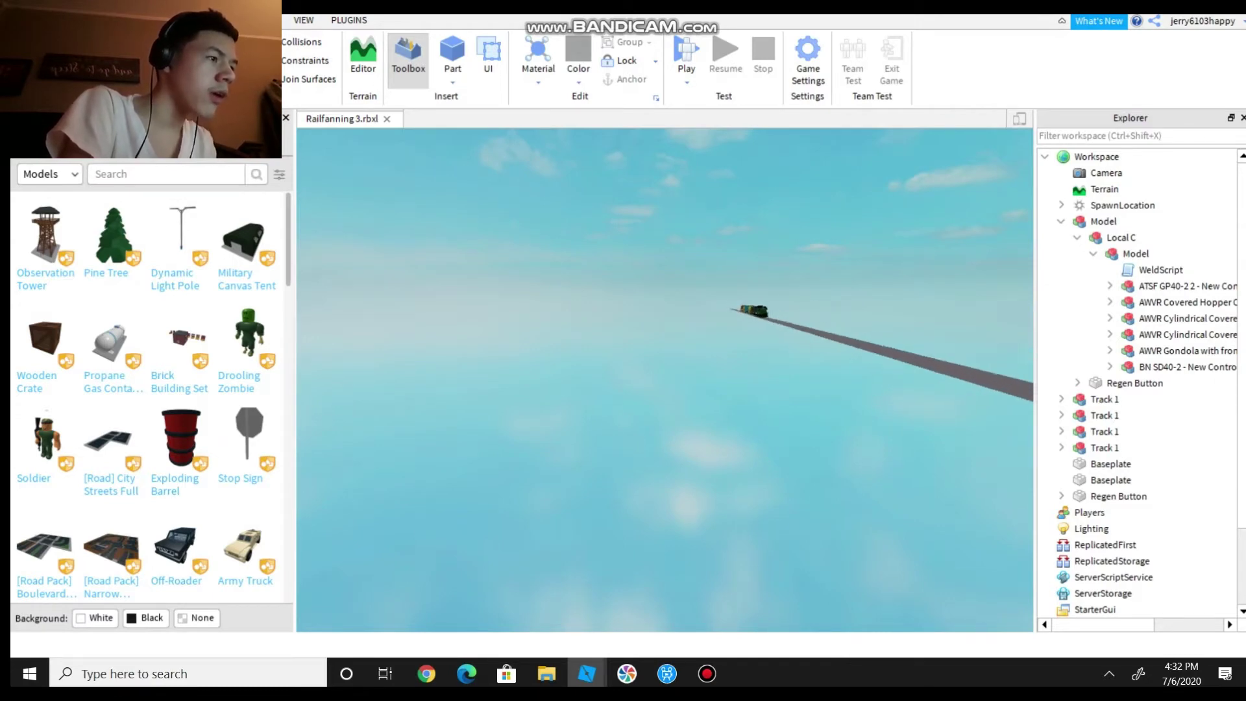
key(s)
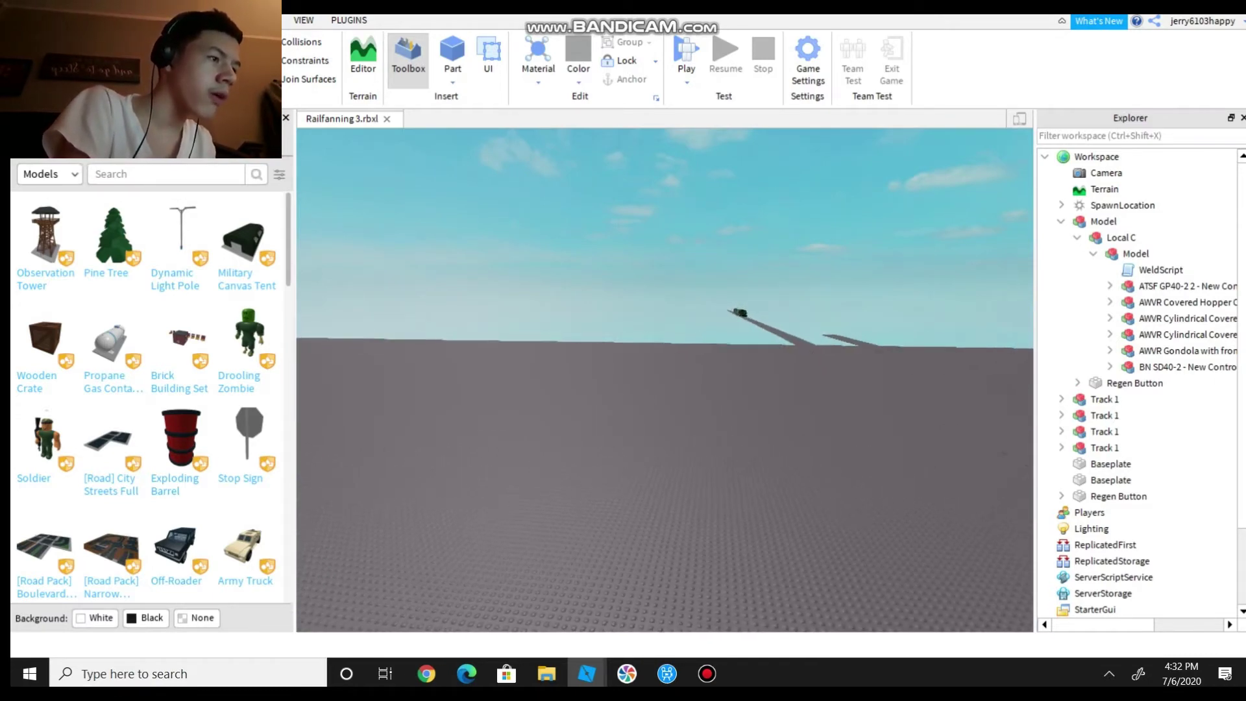
key(s)
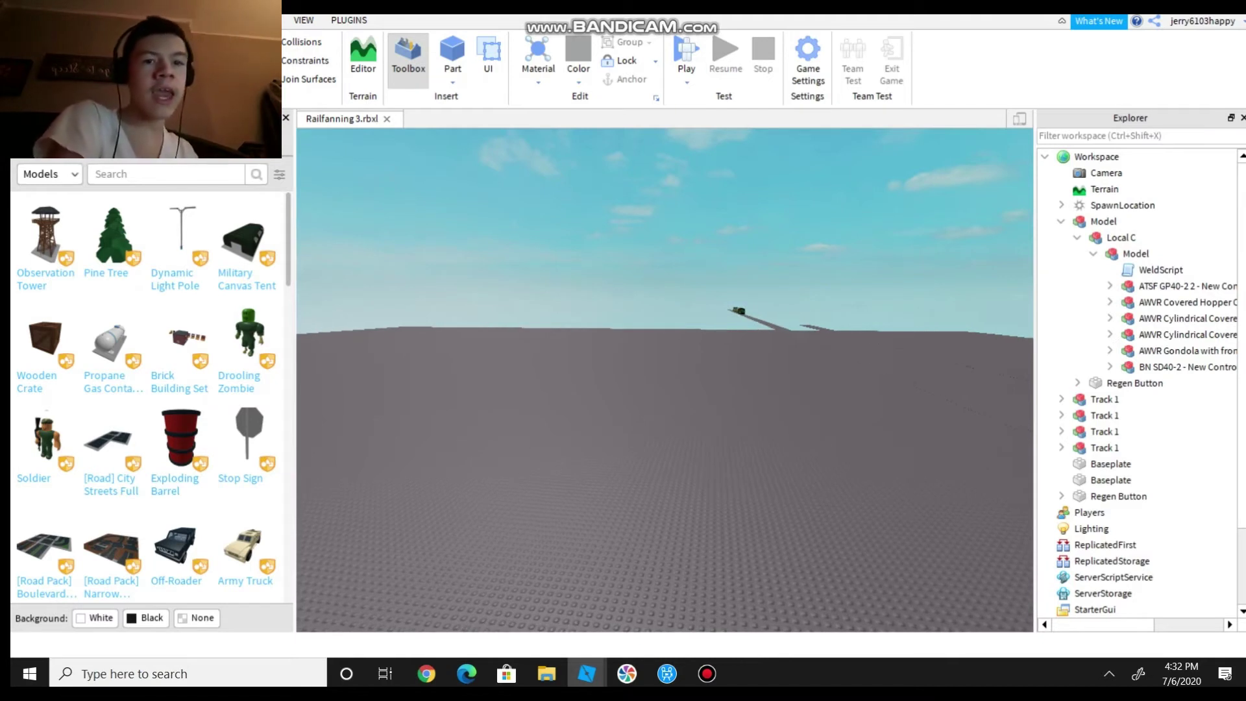
key(s)
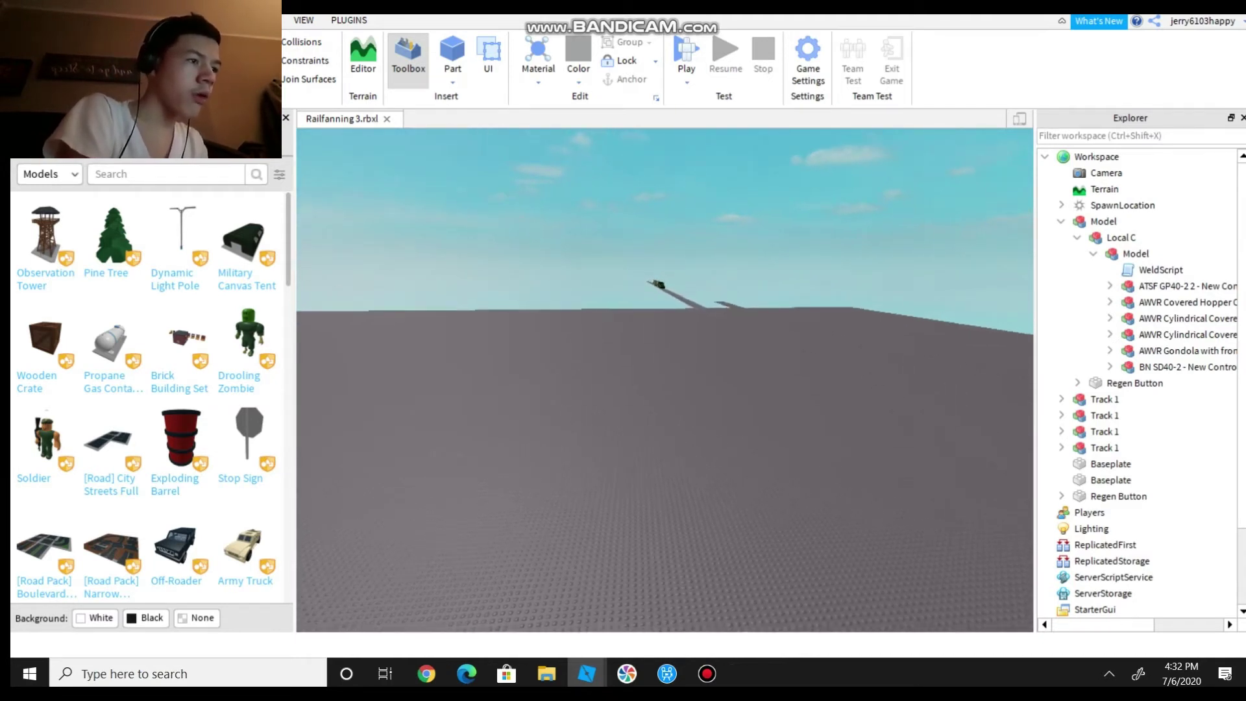
key(s)
key(a)
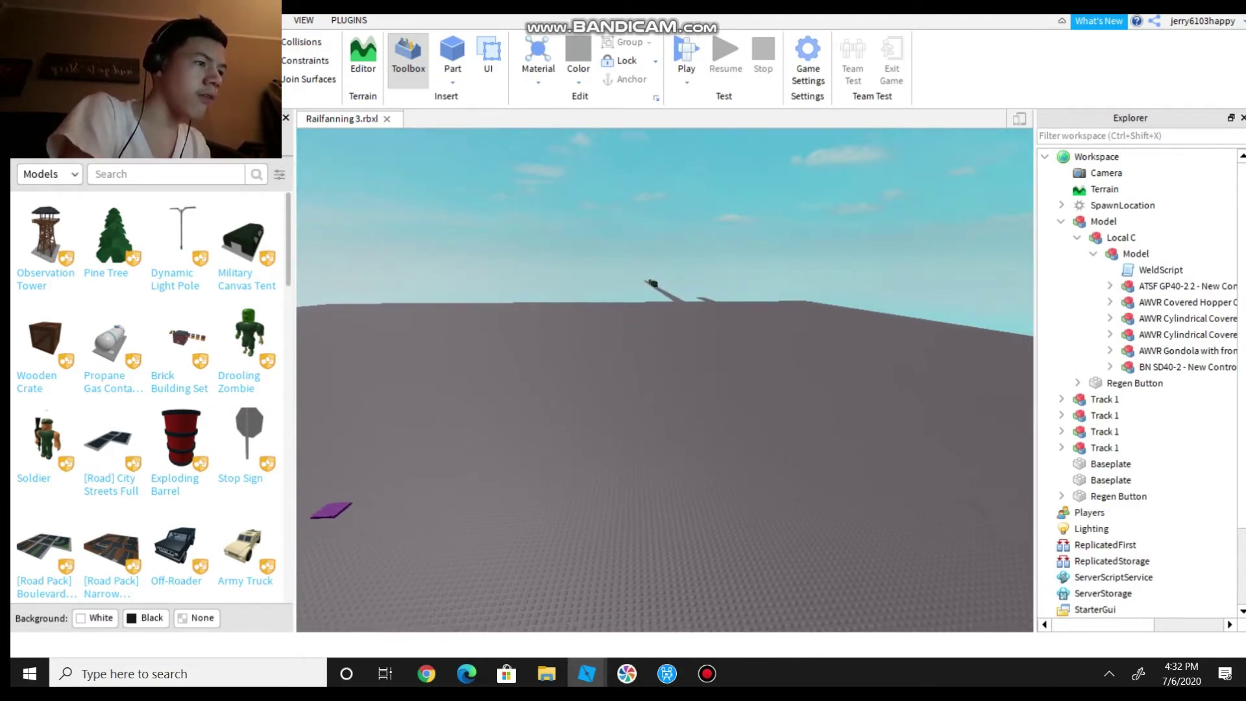
key(s)
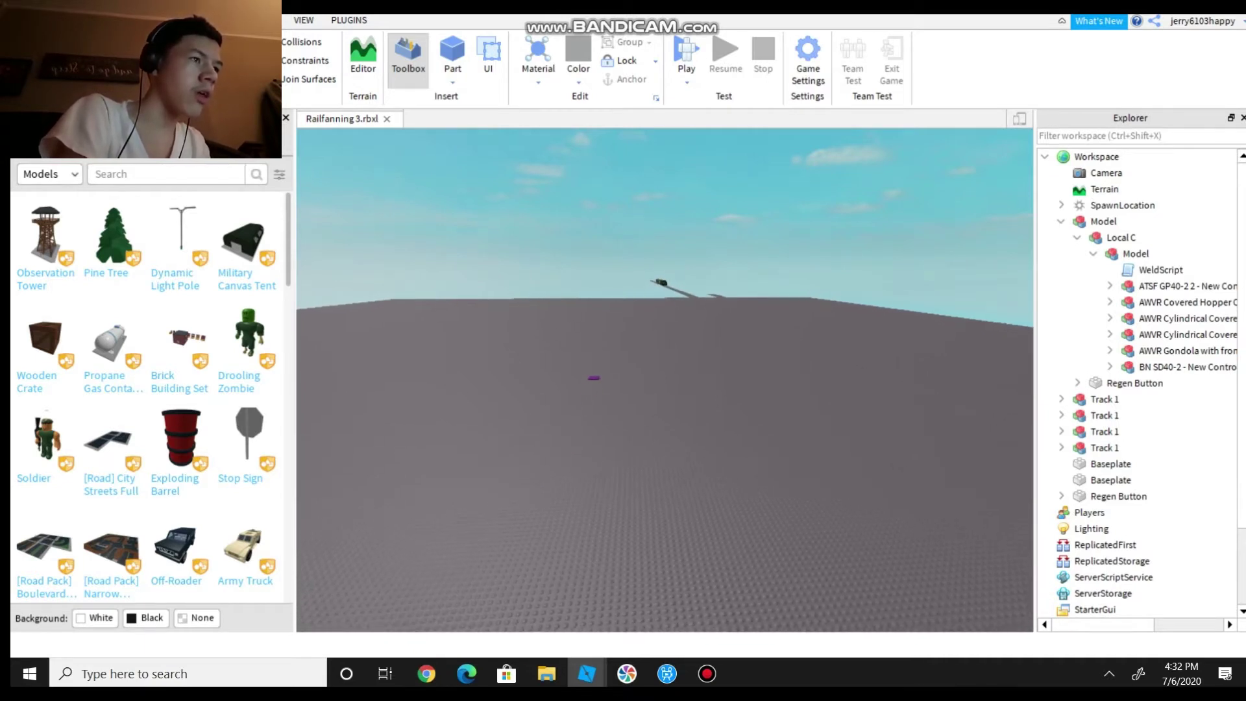
key(s)
key(d)
key(e)
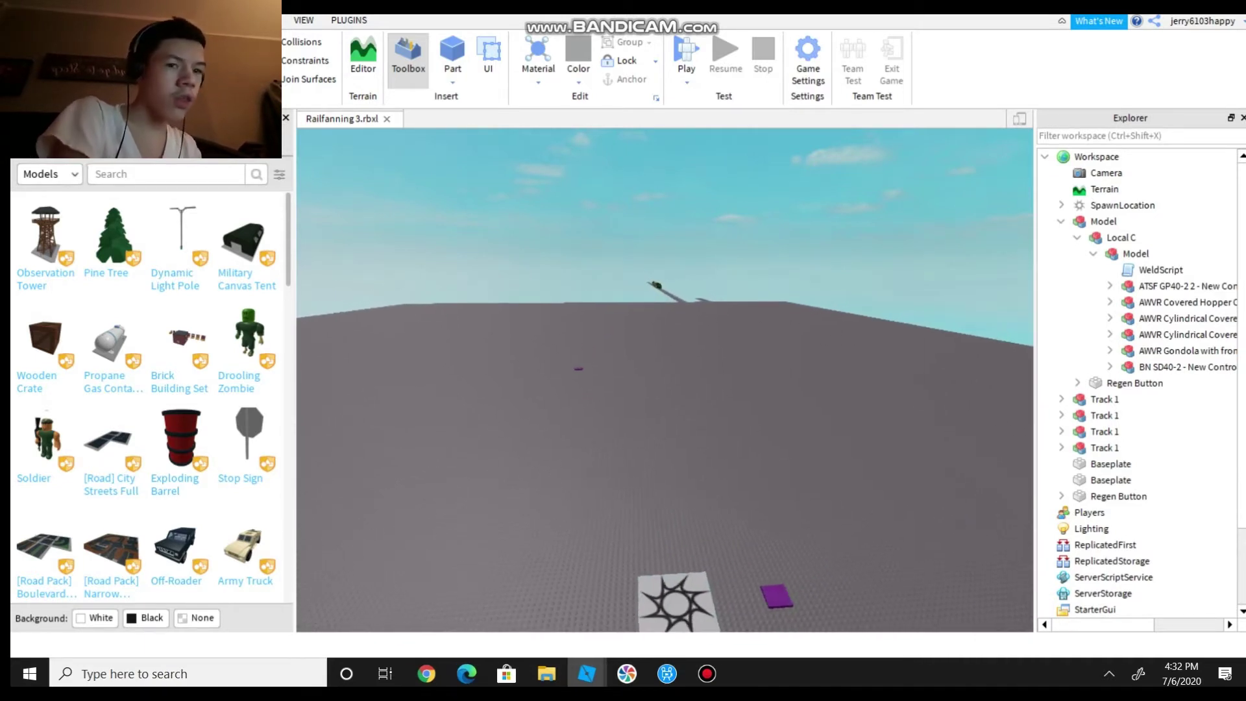
key(s)
key(s)
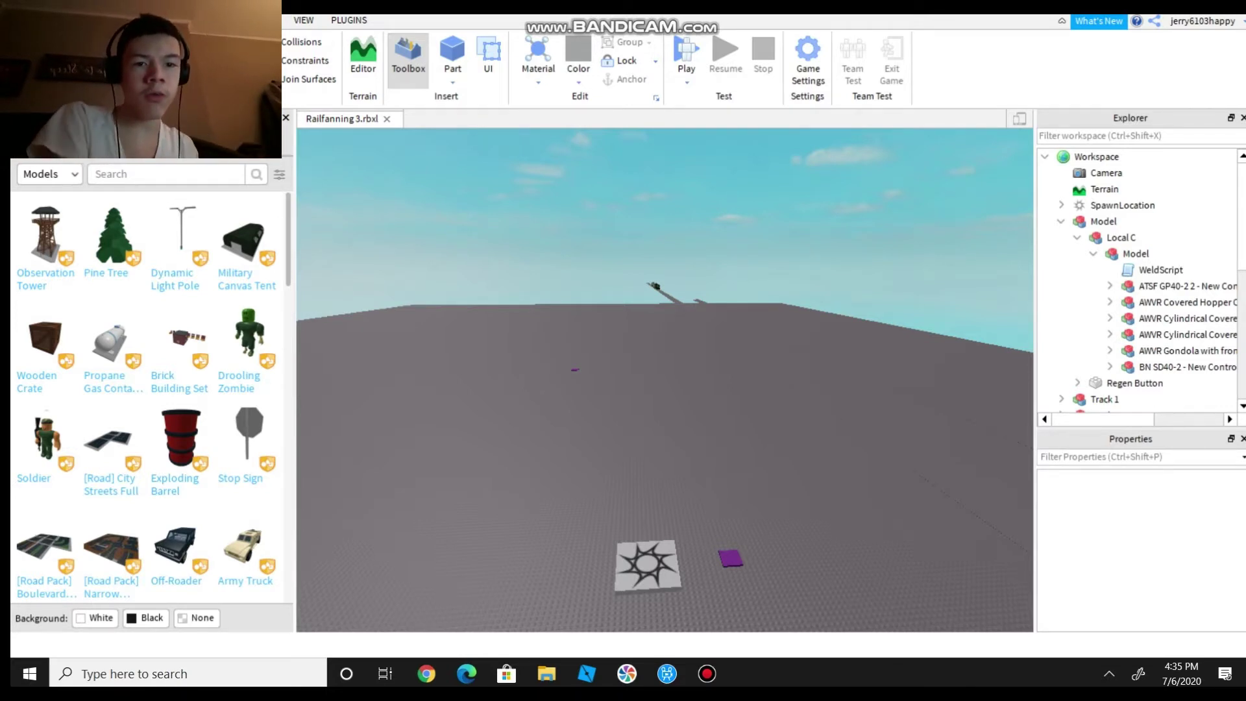
click(666, 673)
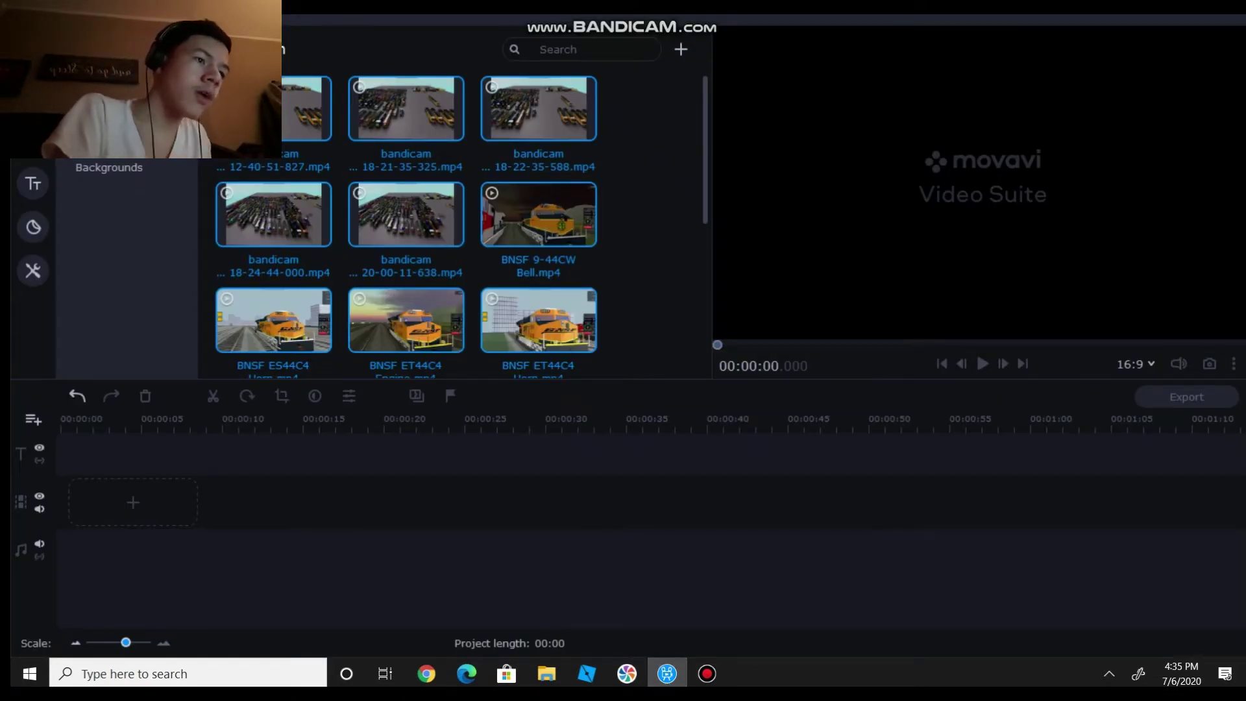
click(680, 49)
click(732, 76)
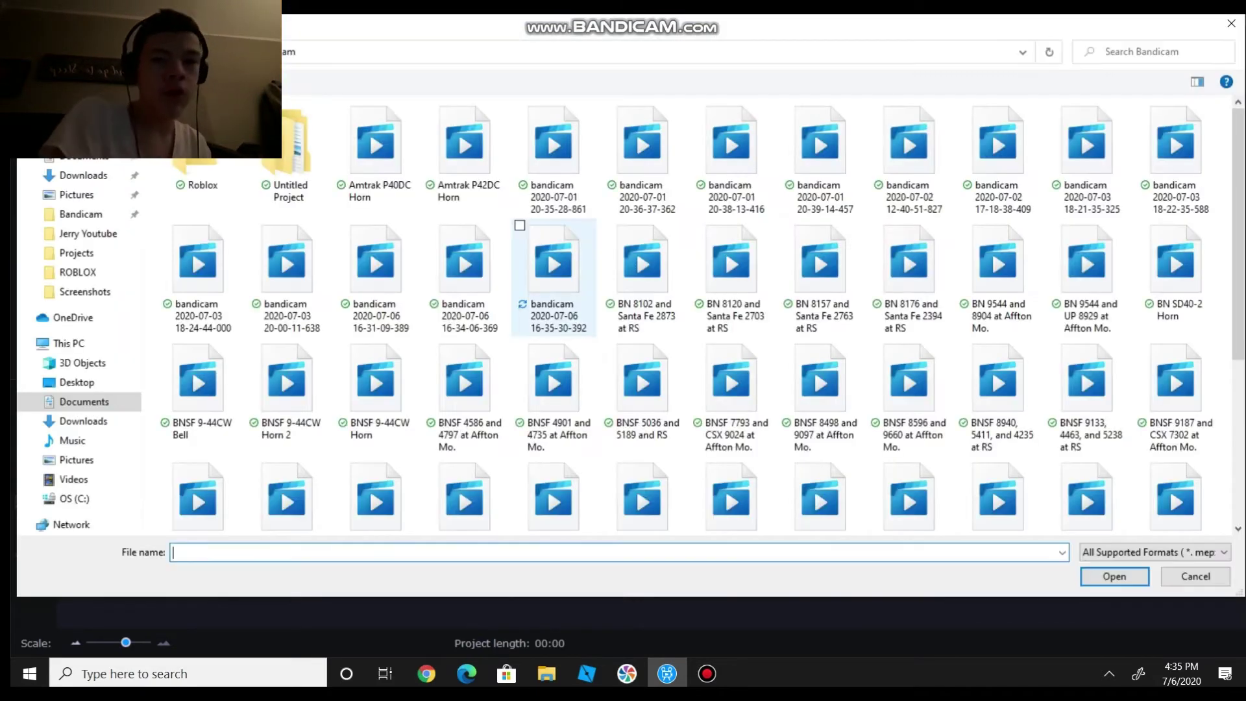
click(552, 285)
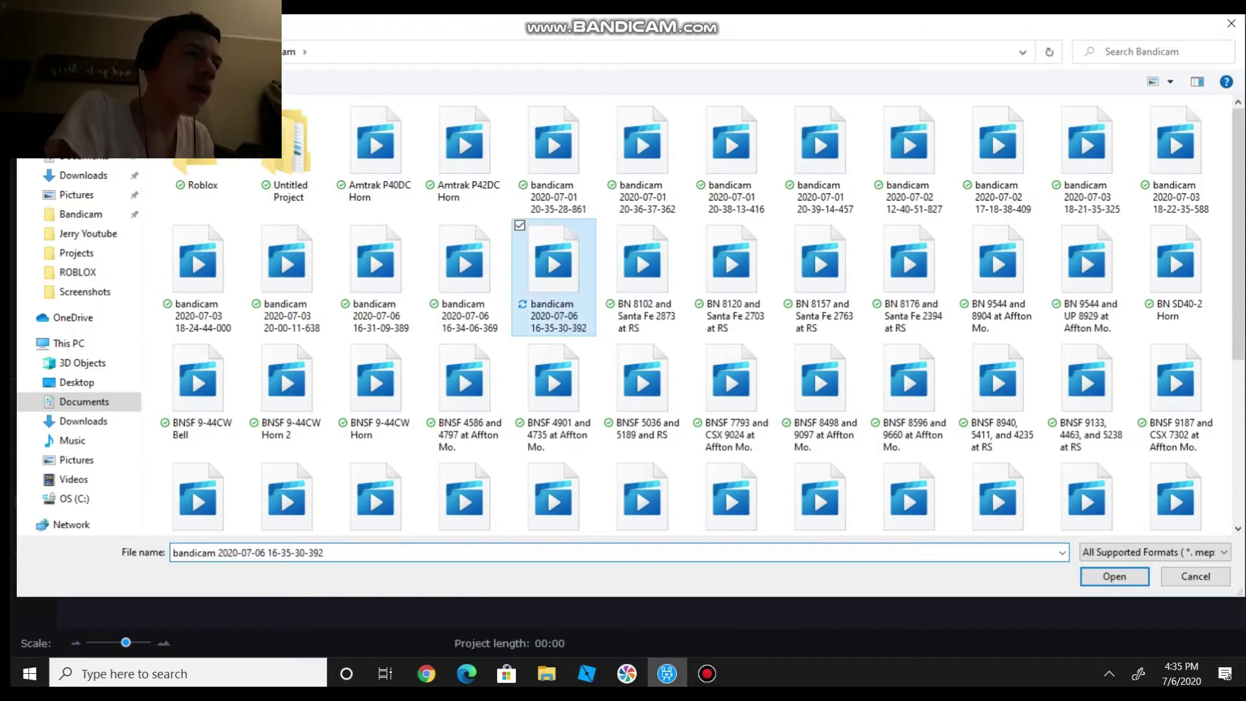
click(1115, 576)
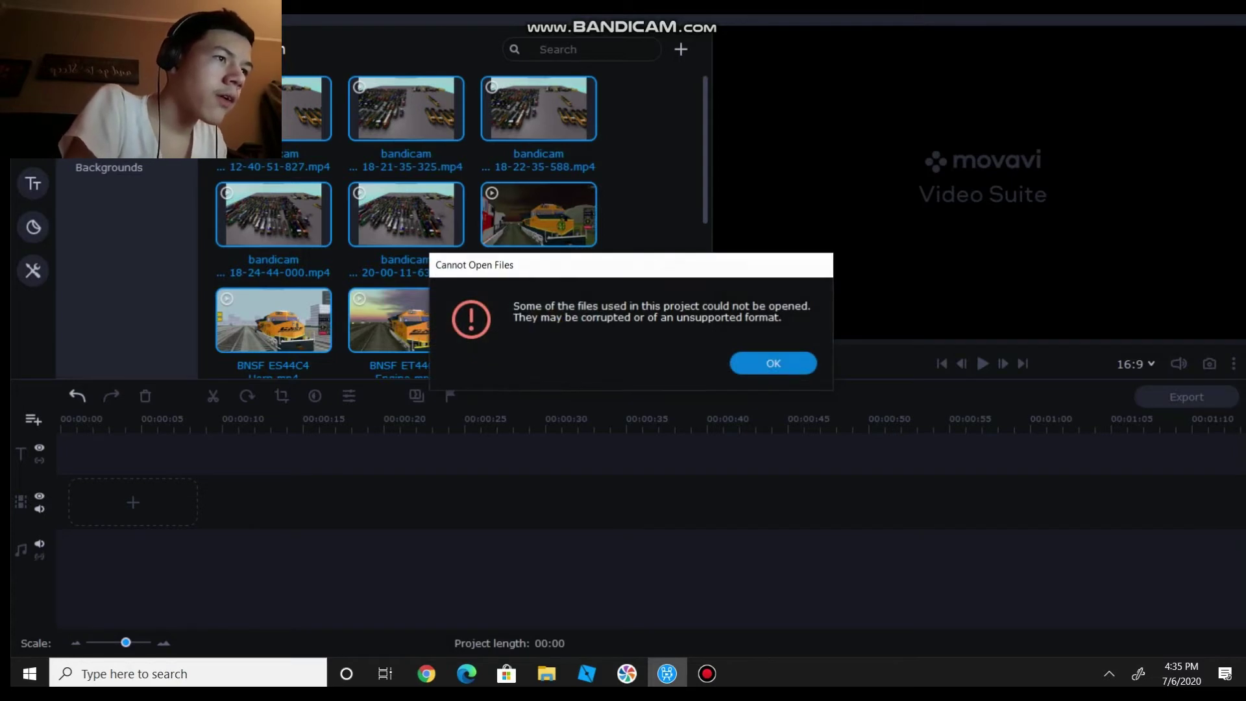
key(Return)
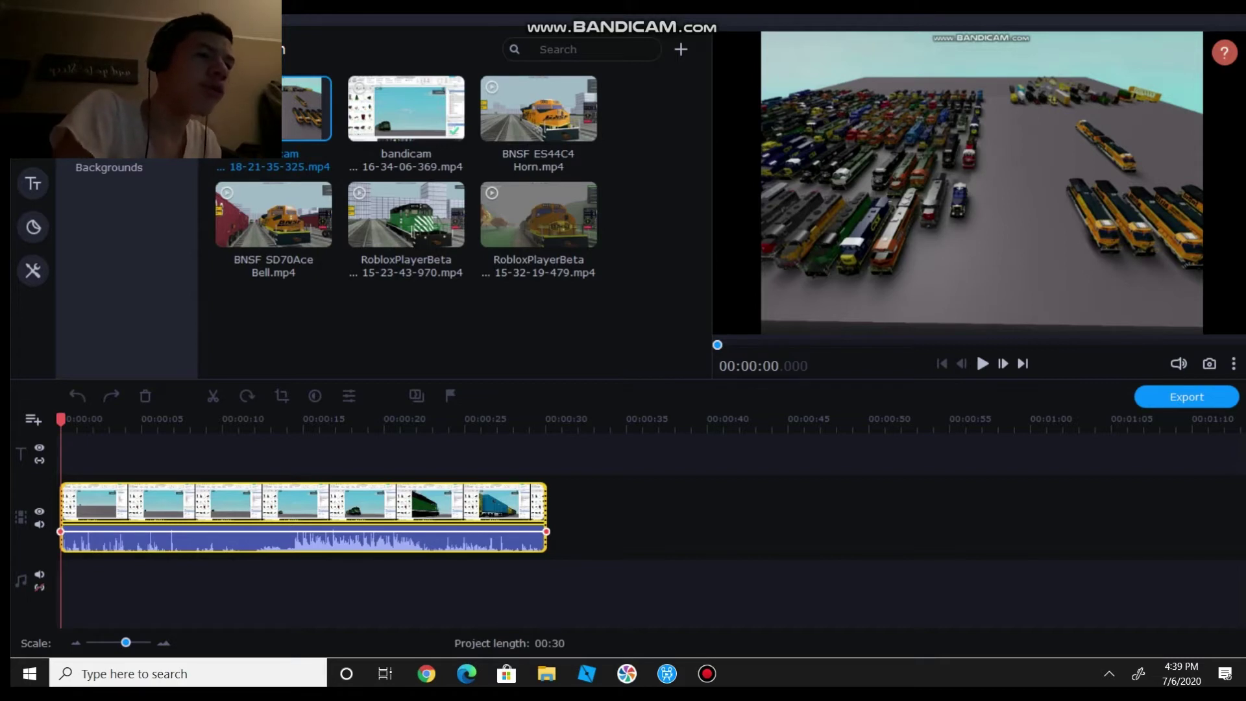
click(74, 419)
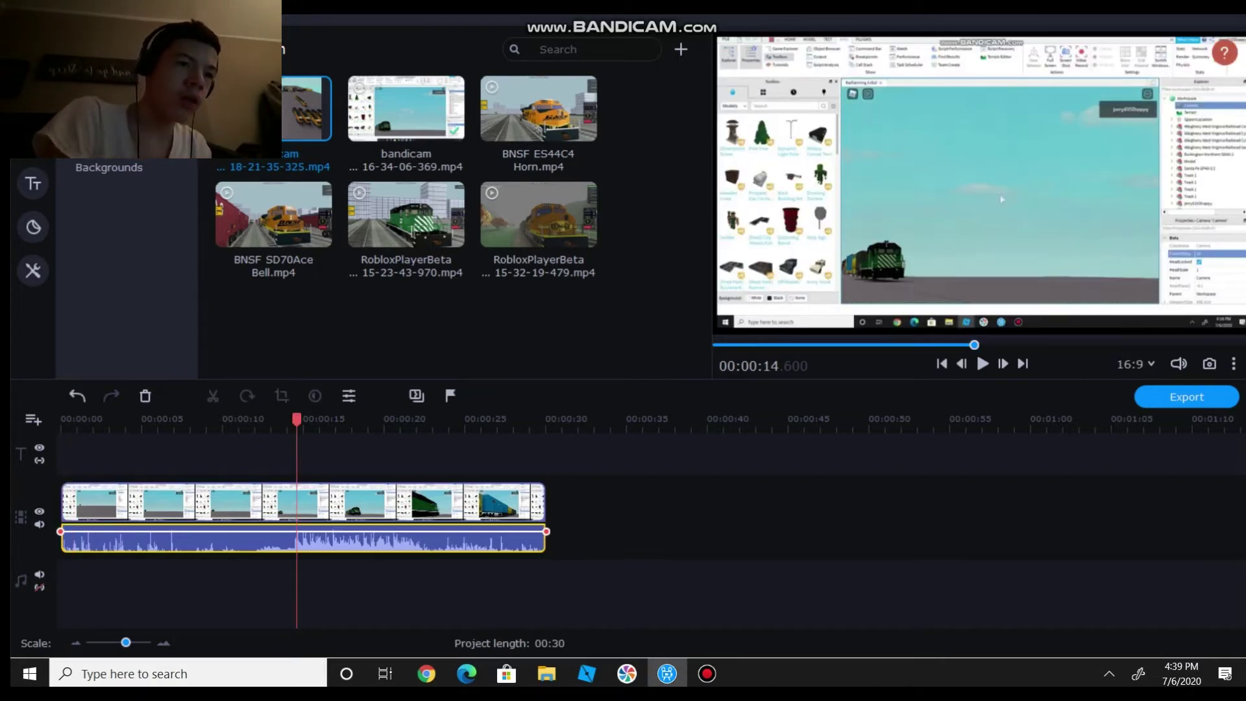
drag(297, 419, 61, 418)
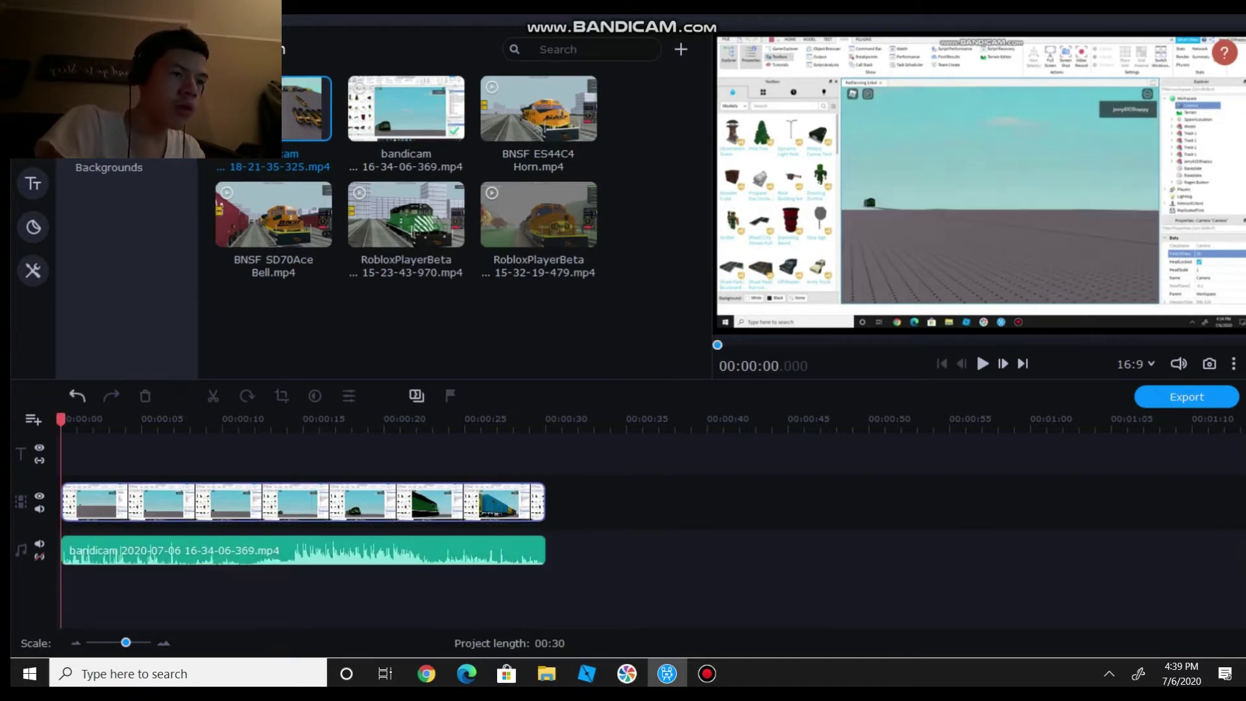
click(508, 550)
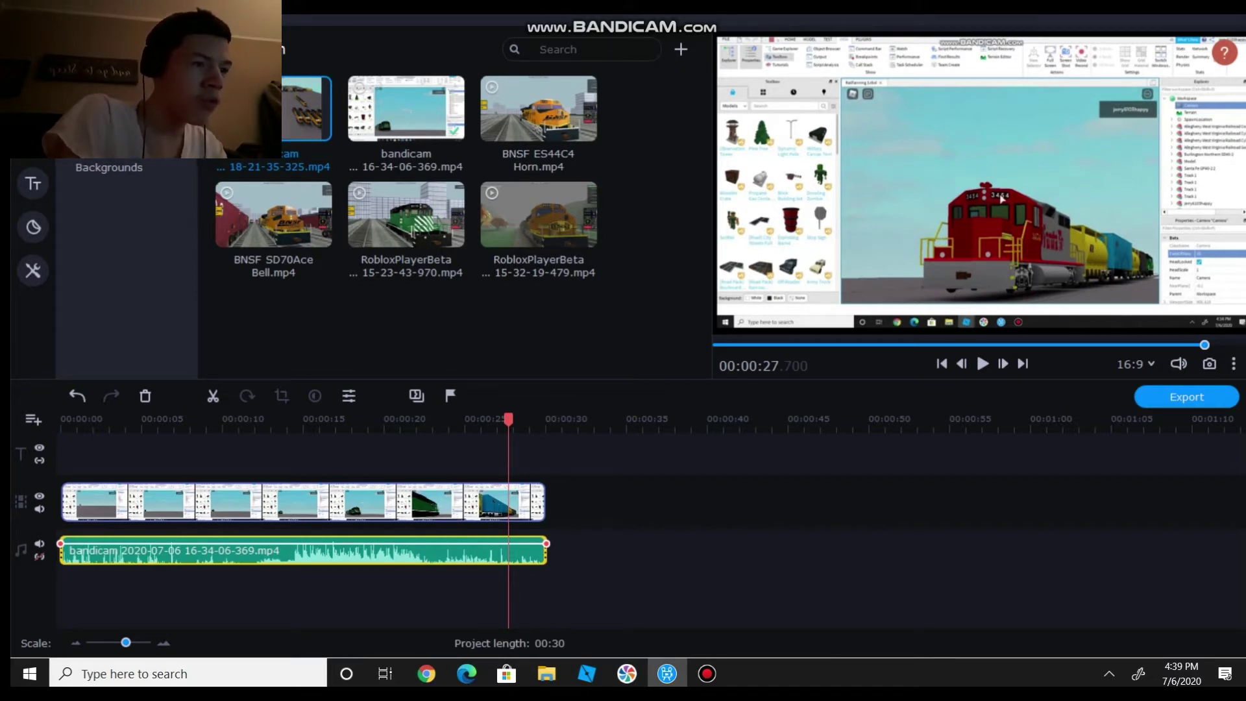
key(Delete)
- Select the remaining video clip and preview it from the start of the timeline to its end
click(68, 502)
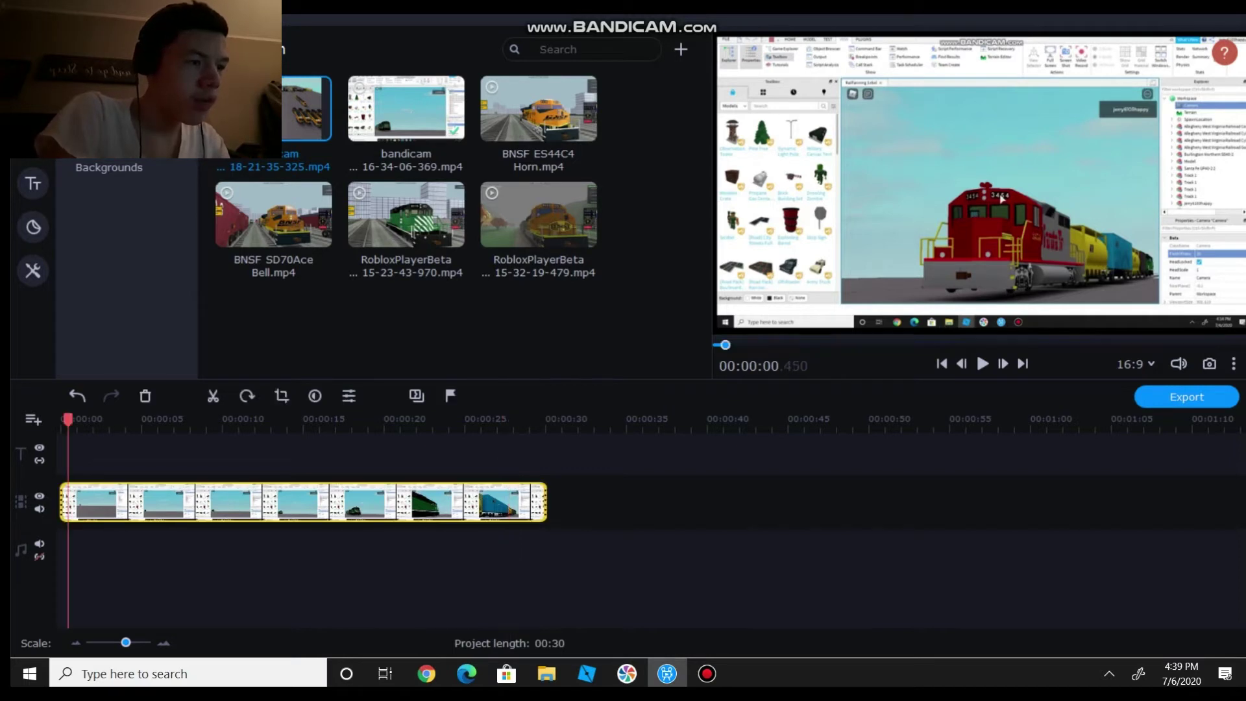
key(Left)
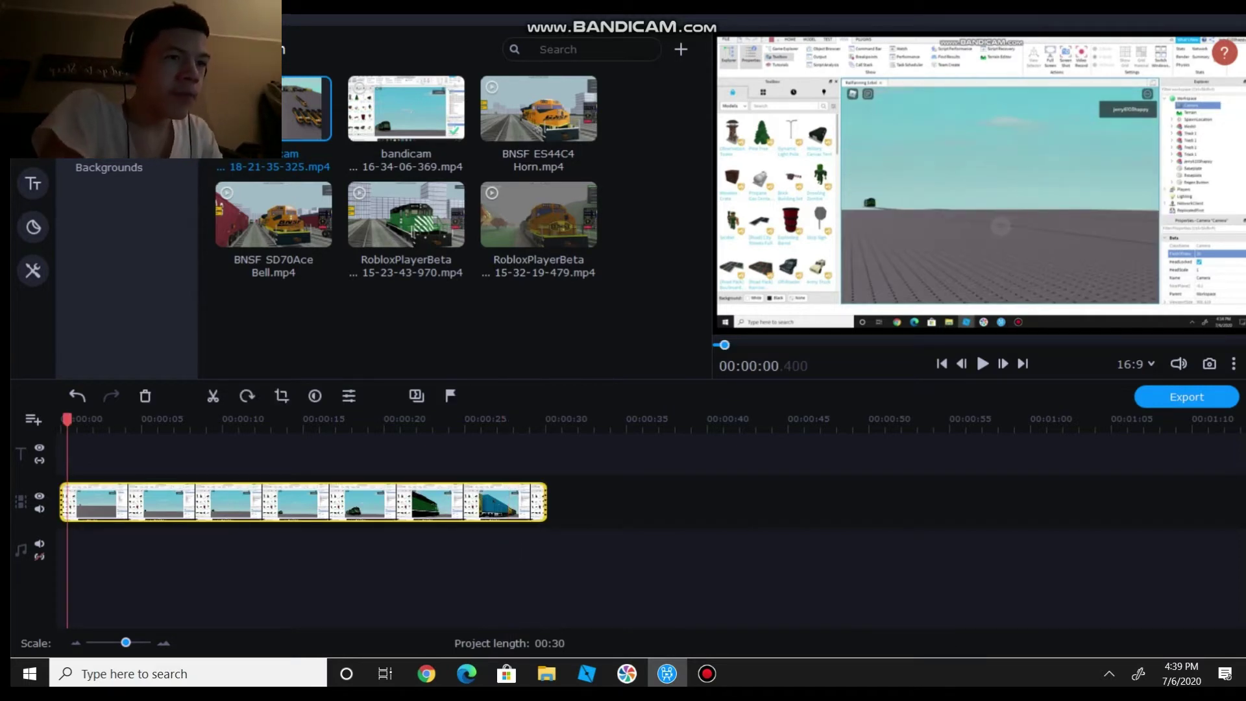
drag(724, 345, 717, 345)
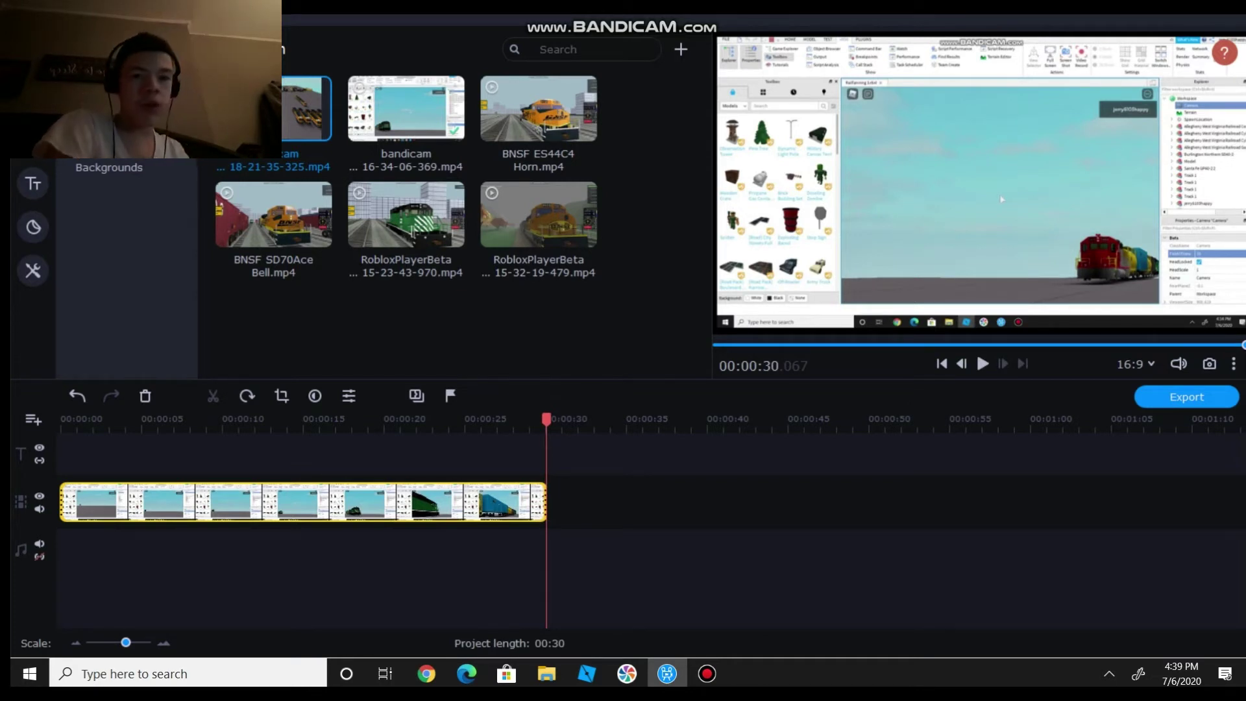
- Open the general clip properties of the video clip, set its speed to 98%, and preview it from about 14 seconds
right_click(524, 494)
mouse_move(620, 206)
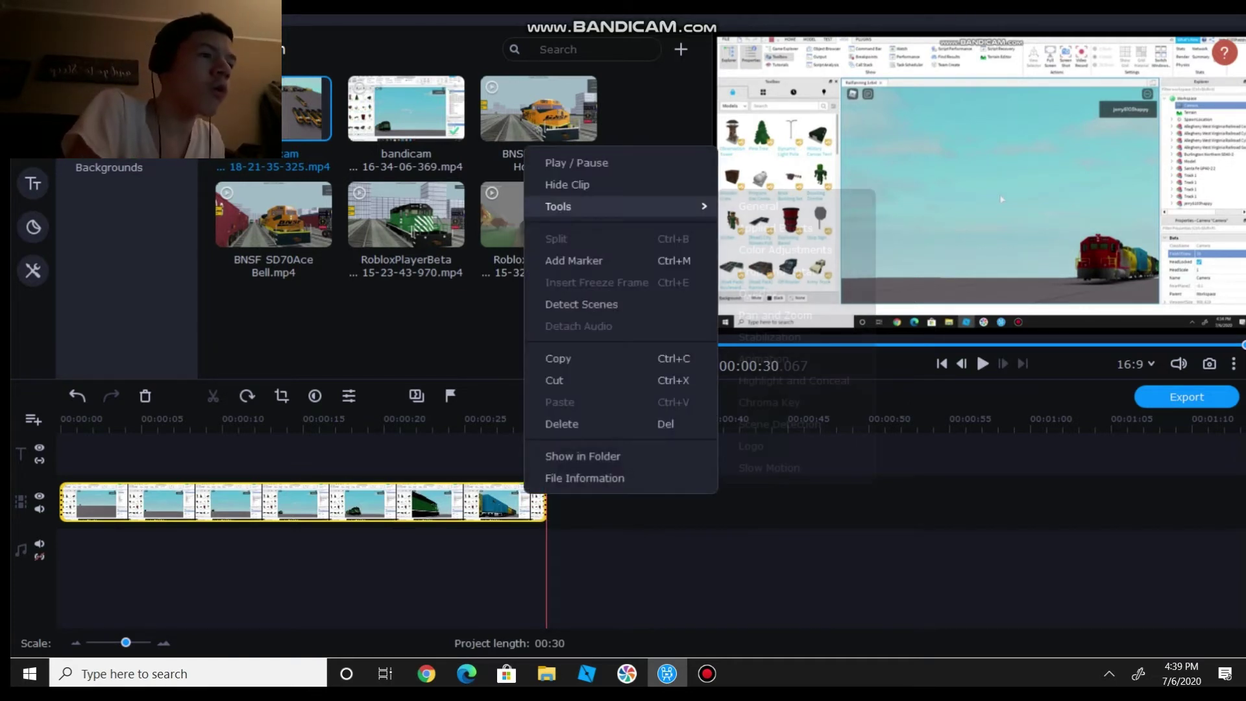
click(759, 206)
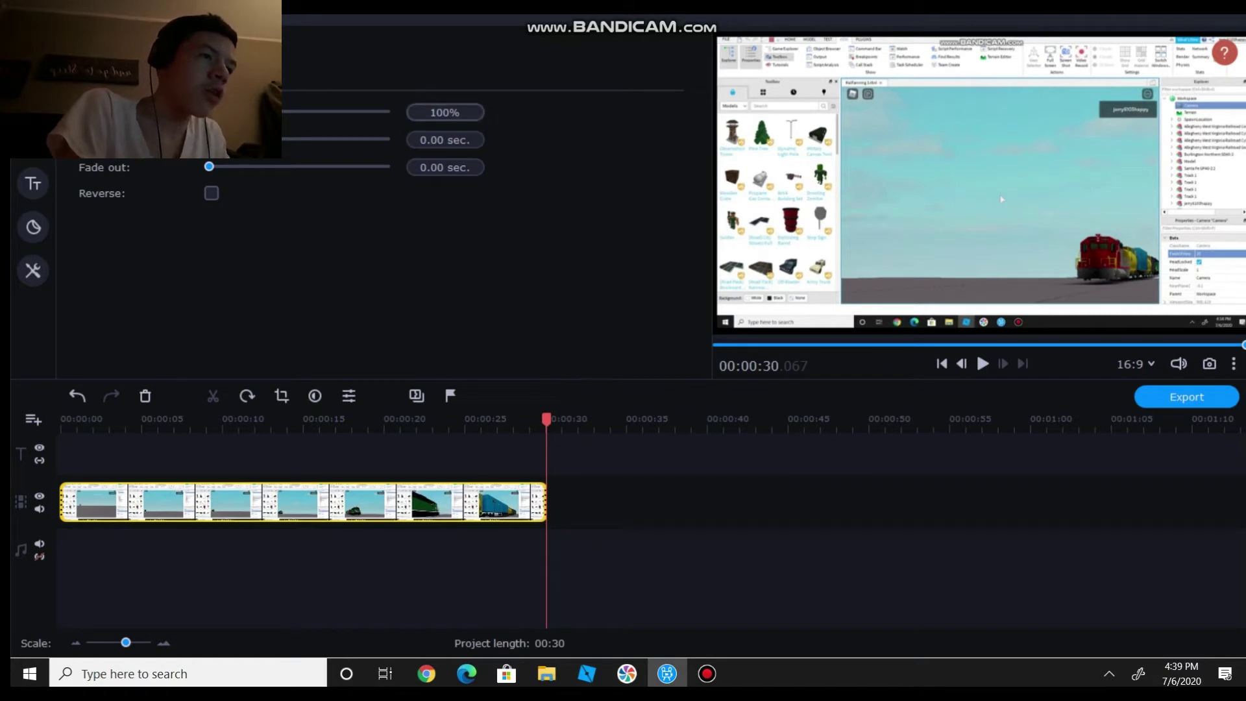
click(443, 112)
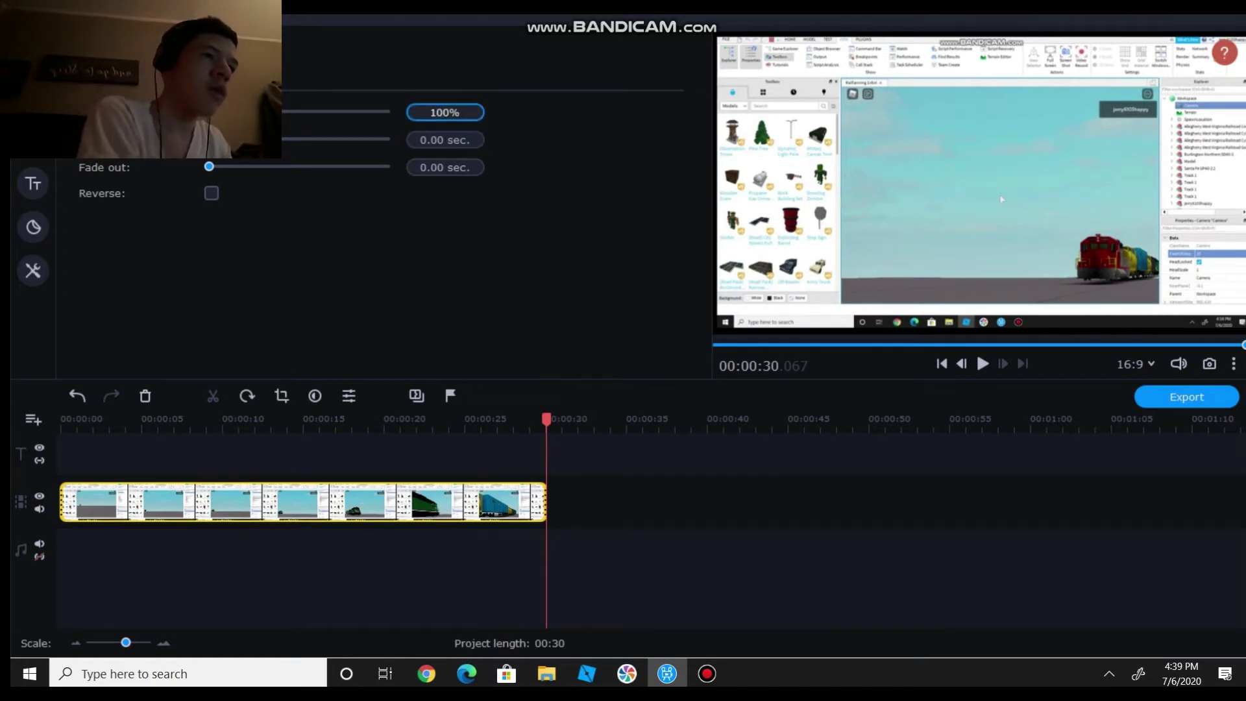
key(Delete)
key(BackSpace)
key(BackSpace)
text(9)
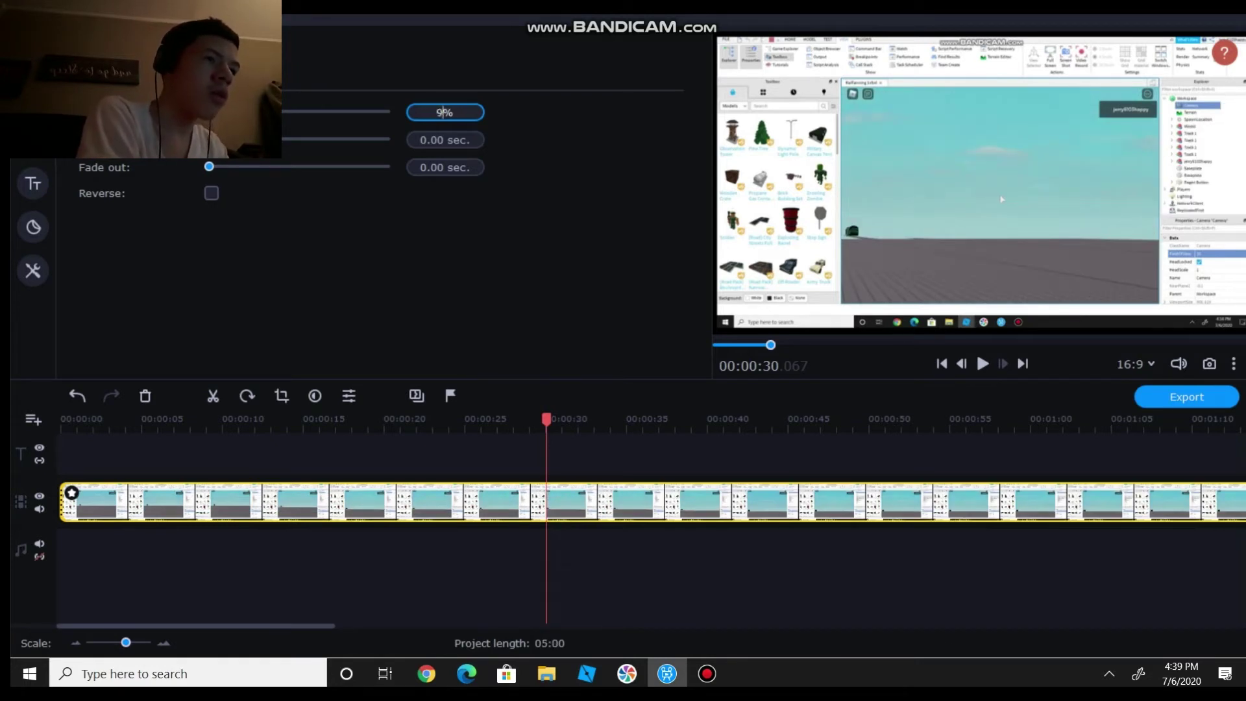
text(8)
key(BackSpace)
text(7)
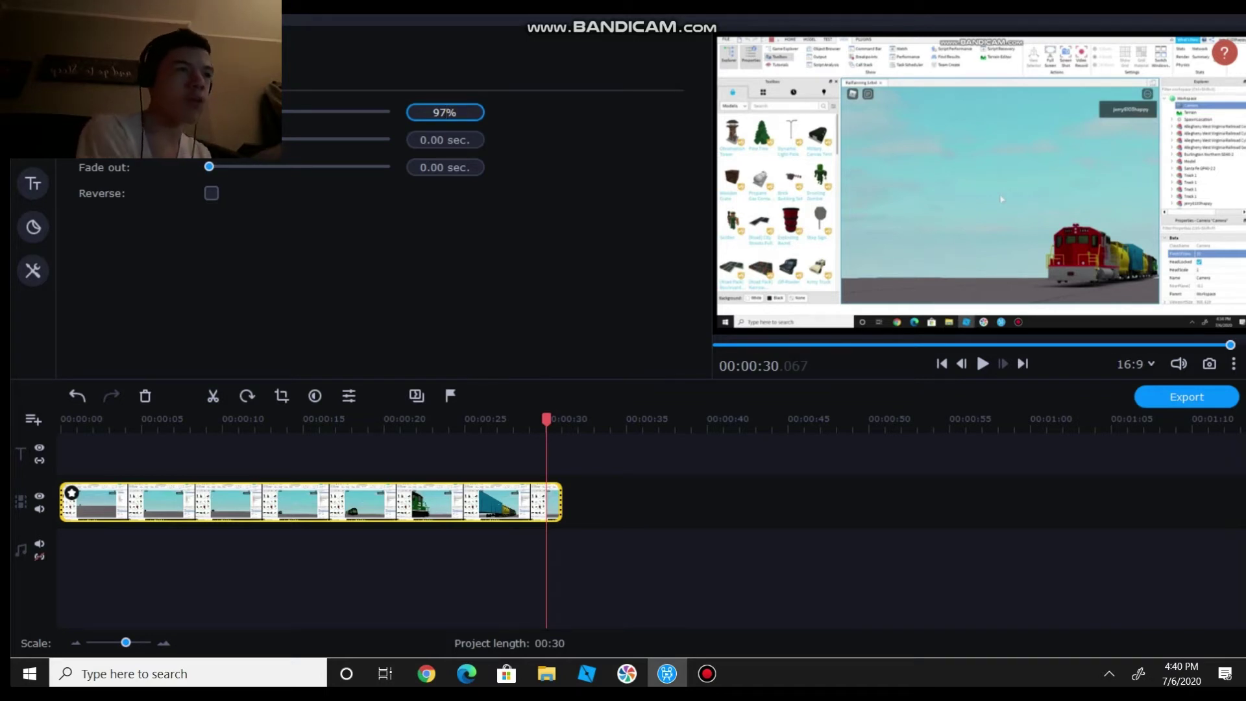
key(BackSpace)
text(8)
key(Escape)
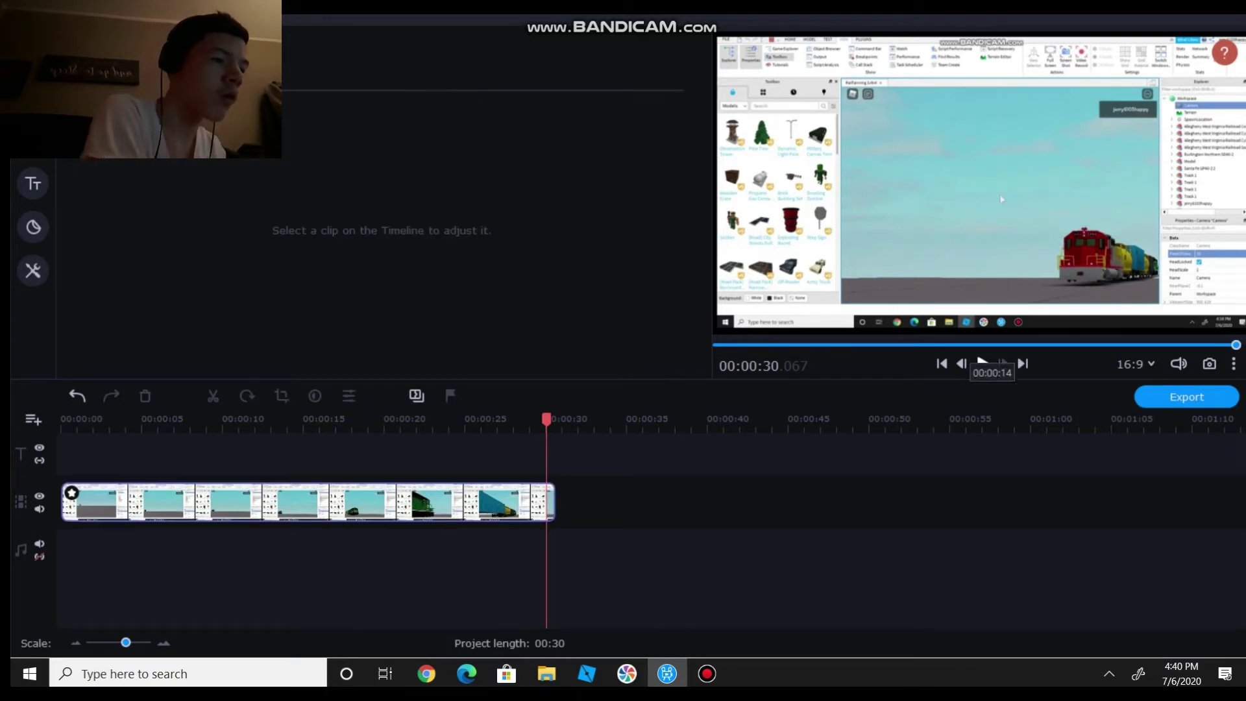
click(954, 345)
key(space)
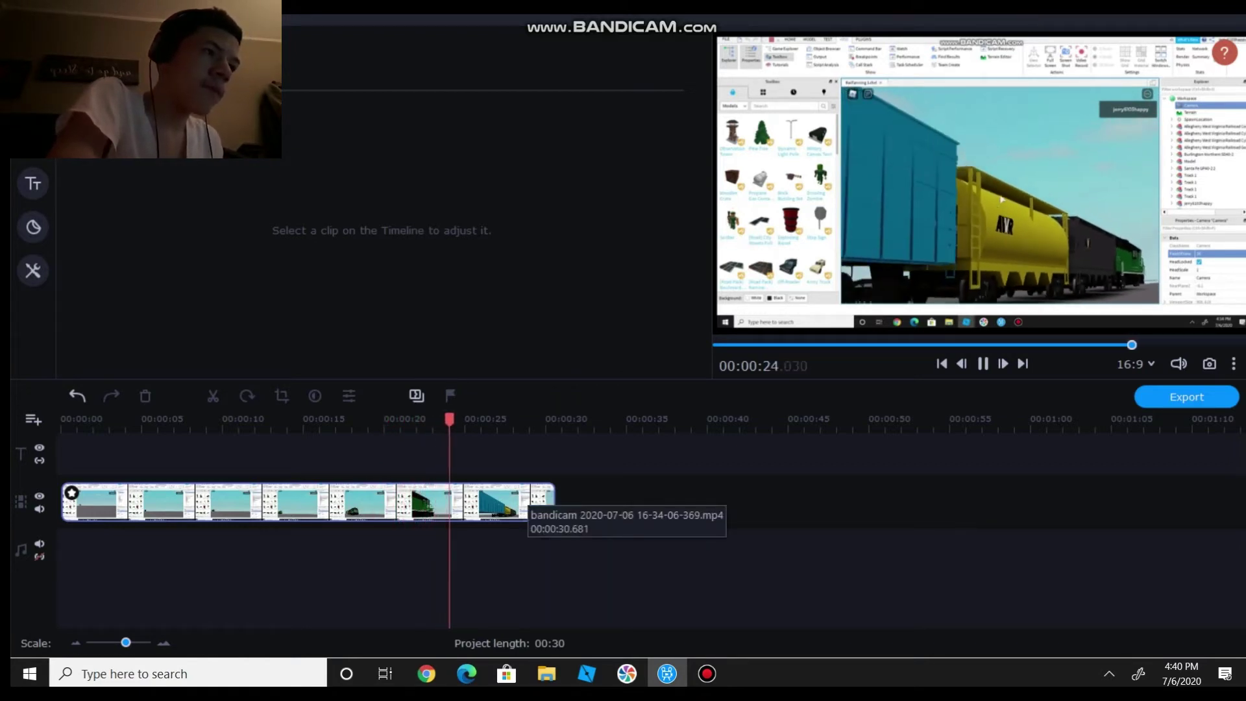
- Set the video clip's speed to 96% and play it from about 12 seconds
click(527, 503)
click(445, 113)
key(Return)
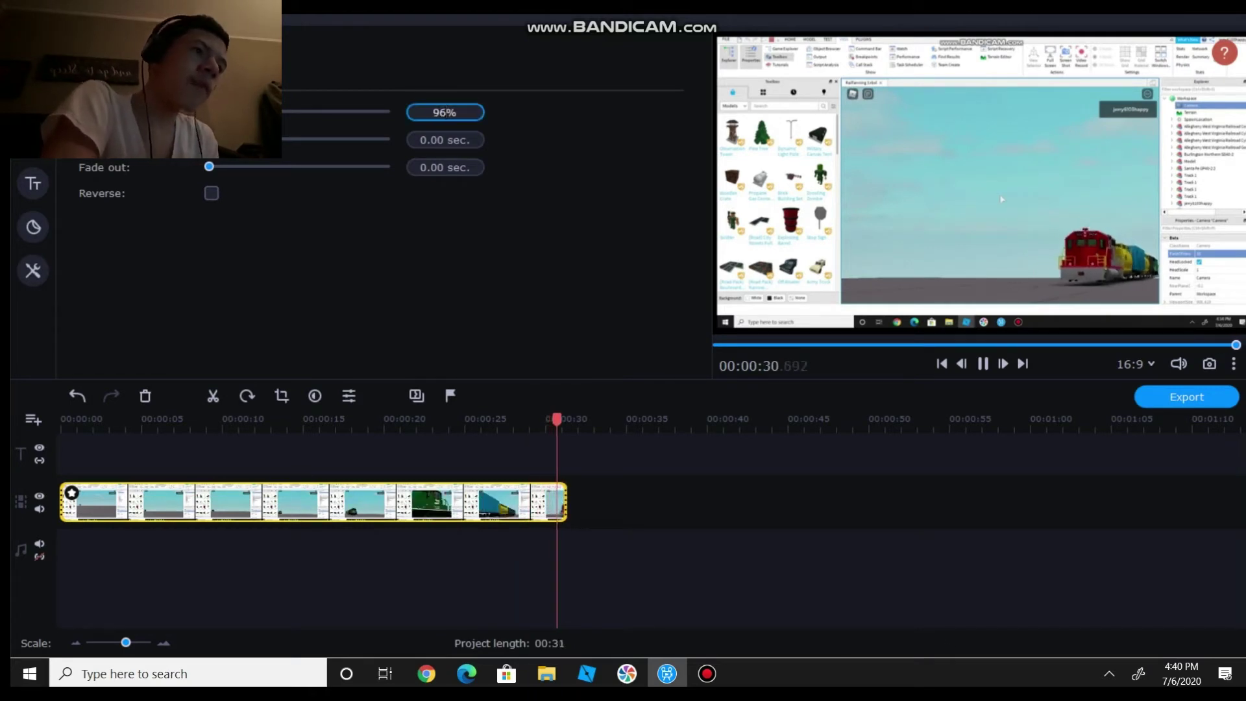
click(933, 345)
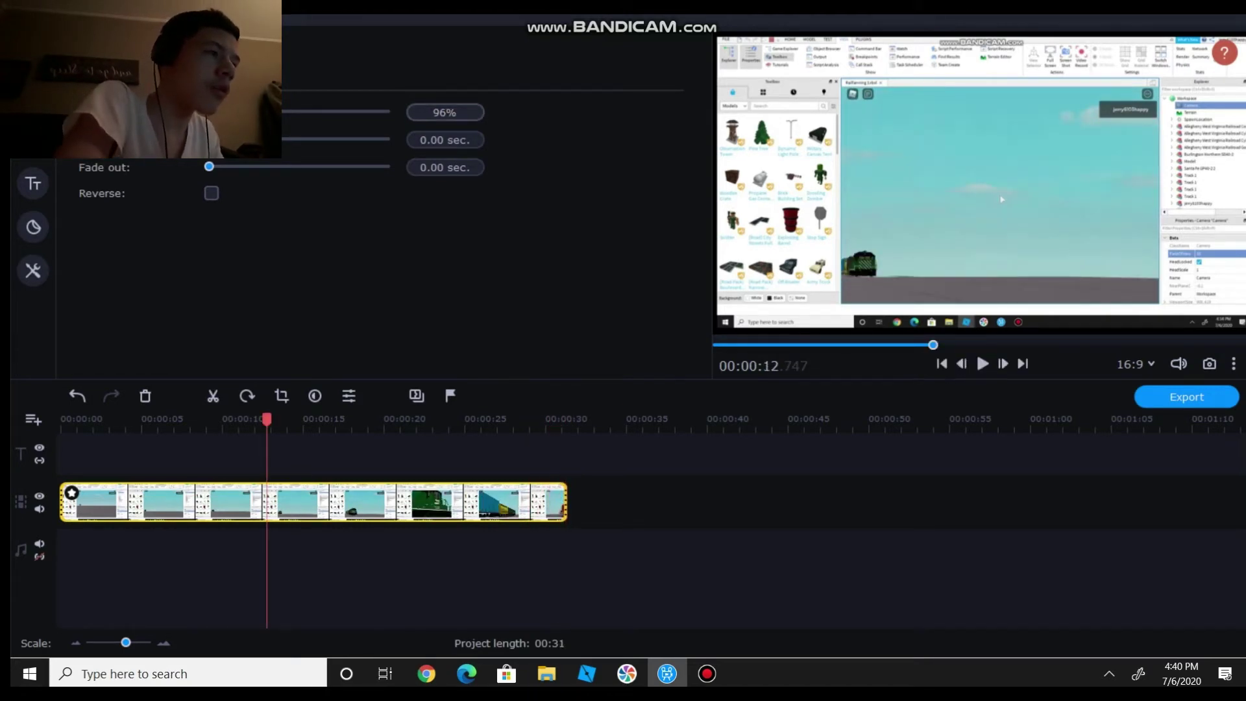
- Increase the video clip's speed to 109%
click(447, 112)
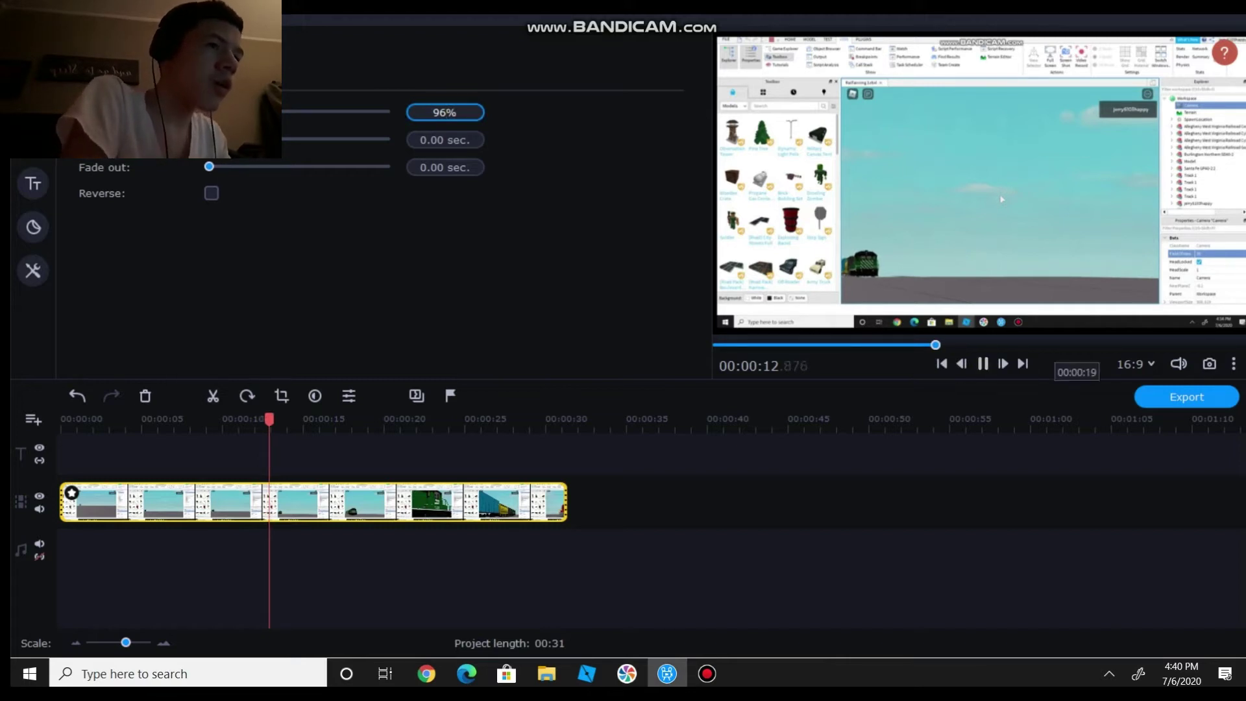
key(BackSpace)
key(BackSpace)
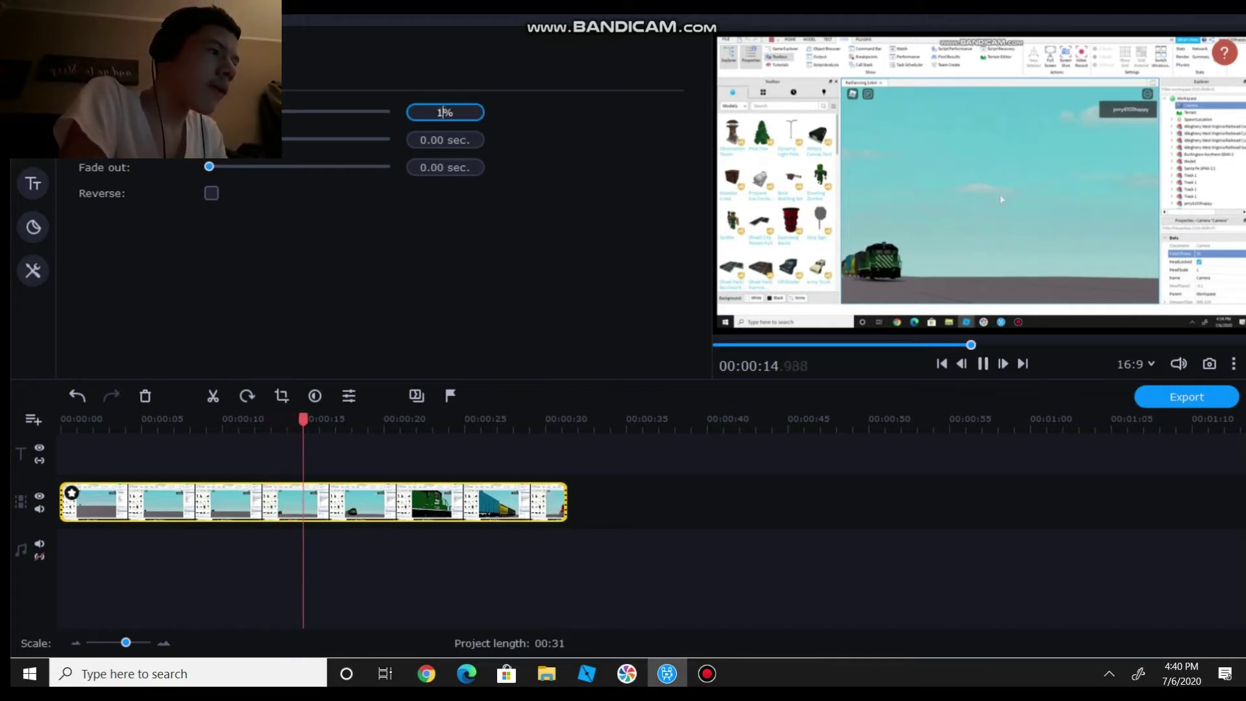
text(106)
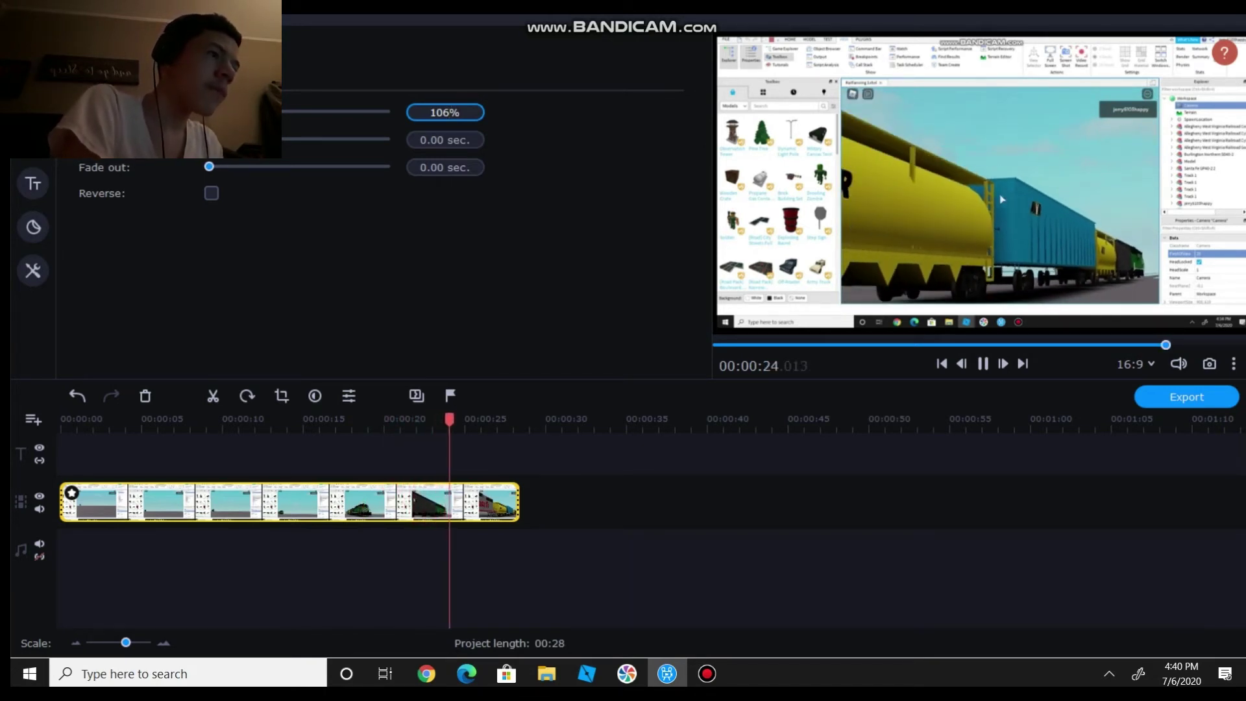
key(BackSpace)
text(9)
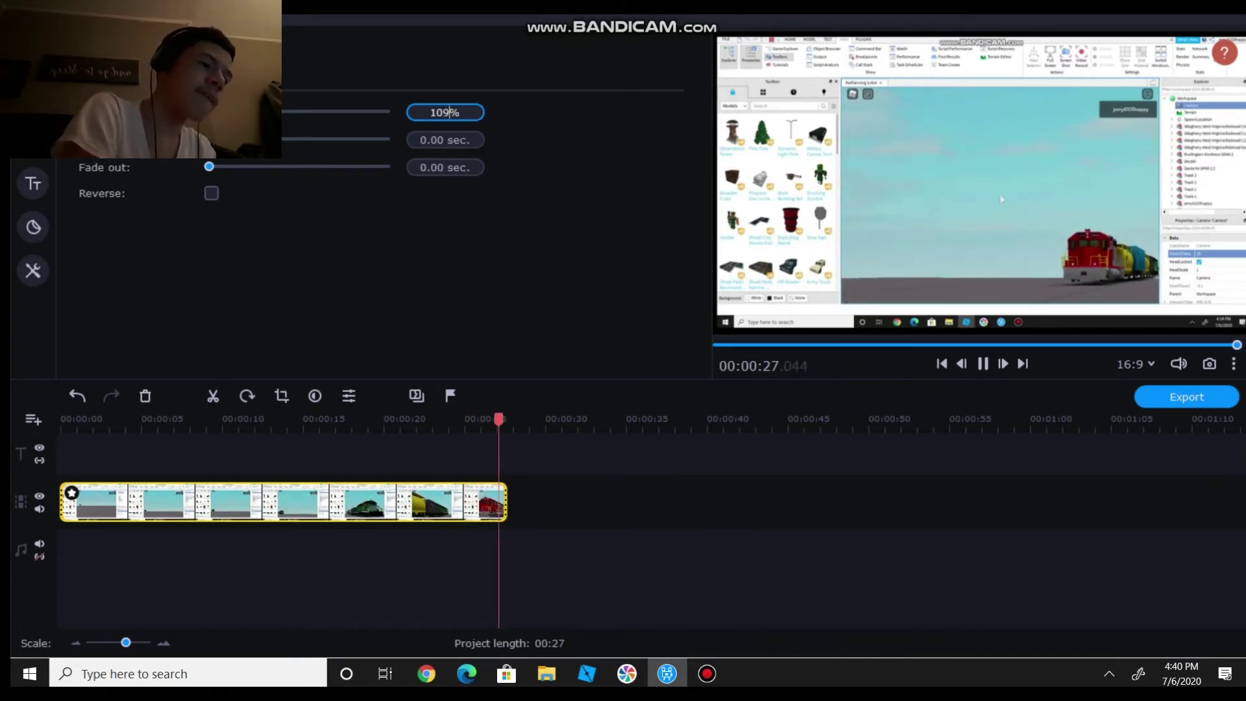
- Preview the faster clip from about 20 seconds, deselect it, and return to the start of the timeline
click(1106, 344)
key(space)
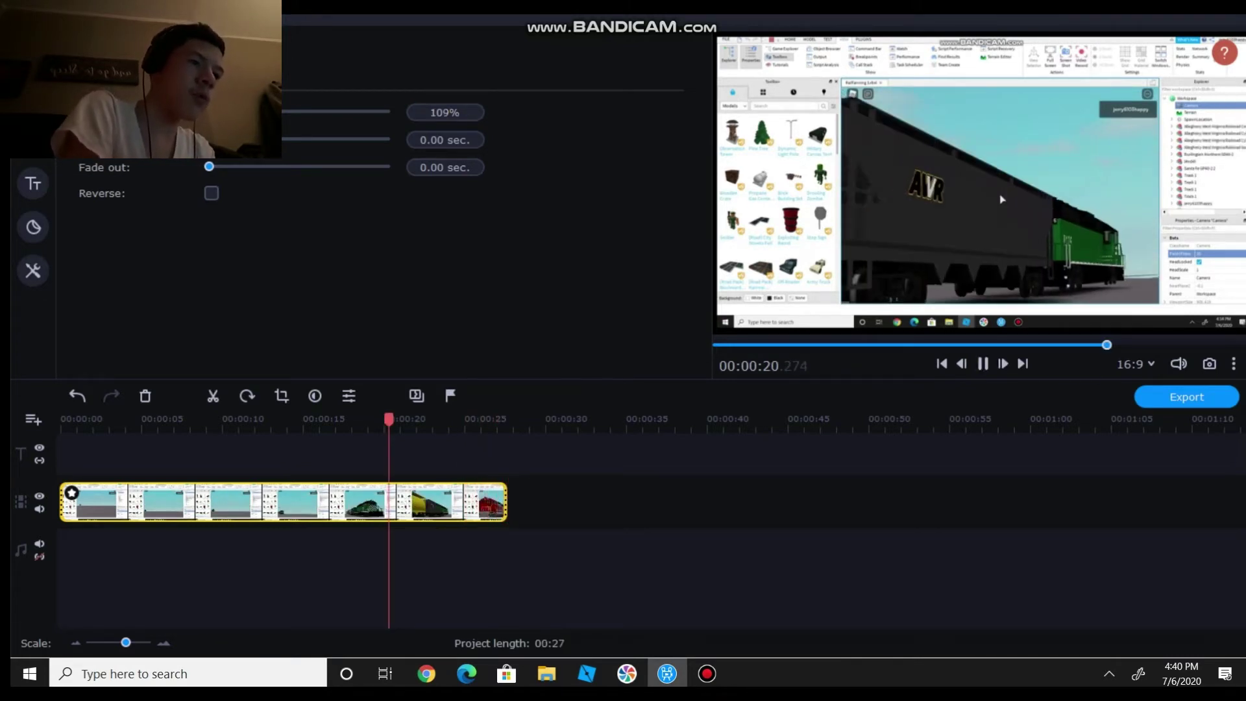
key(Escape)
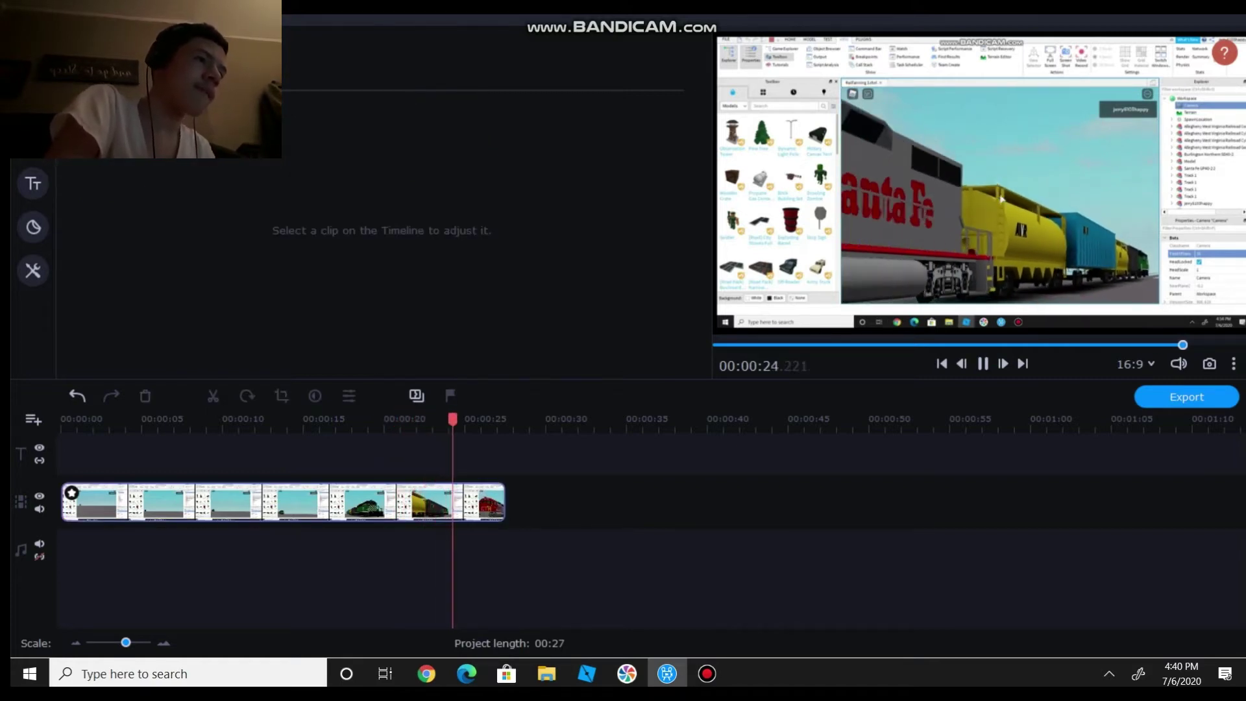
key(space)
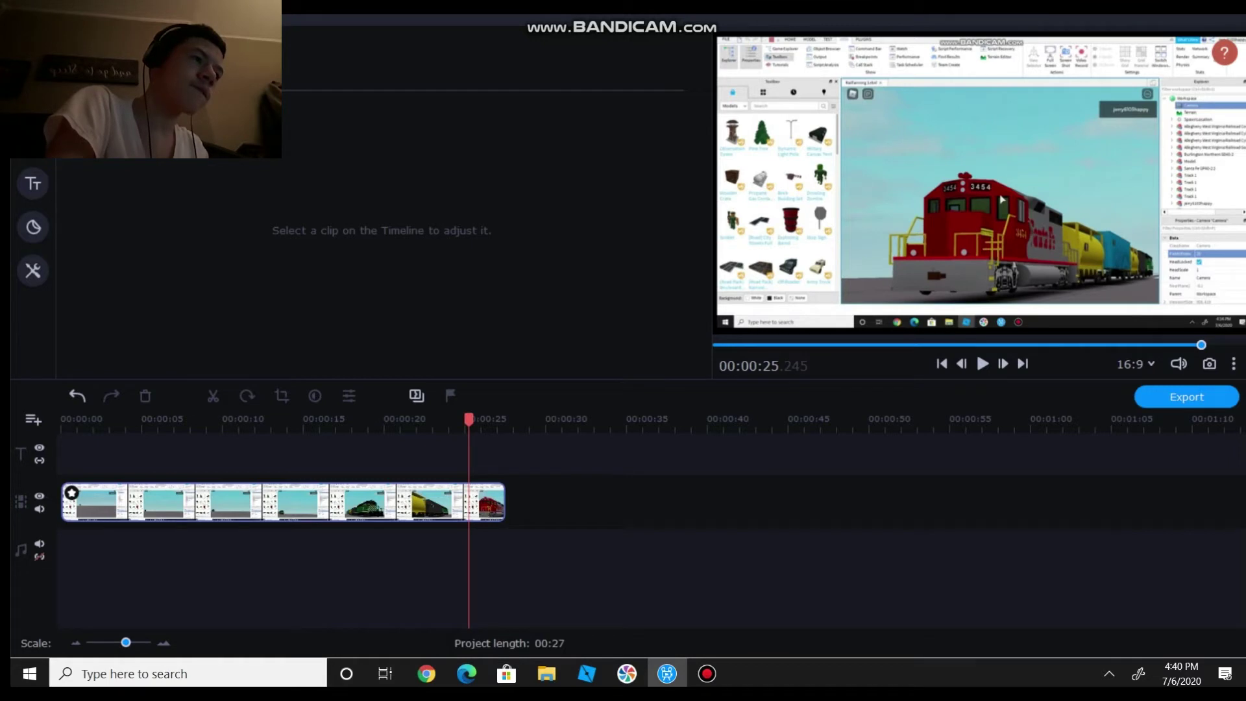
key(Home)
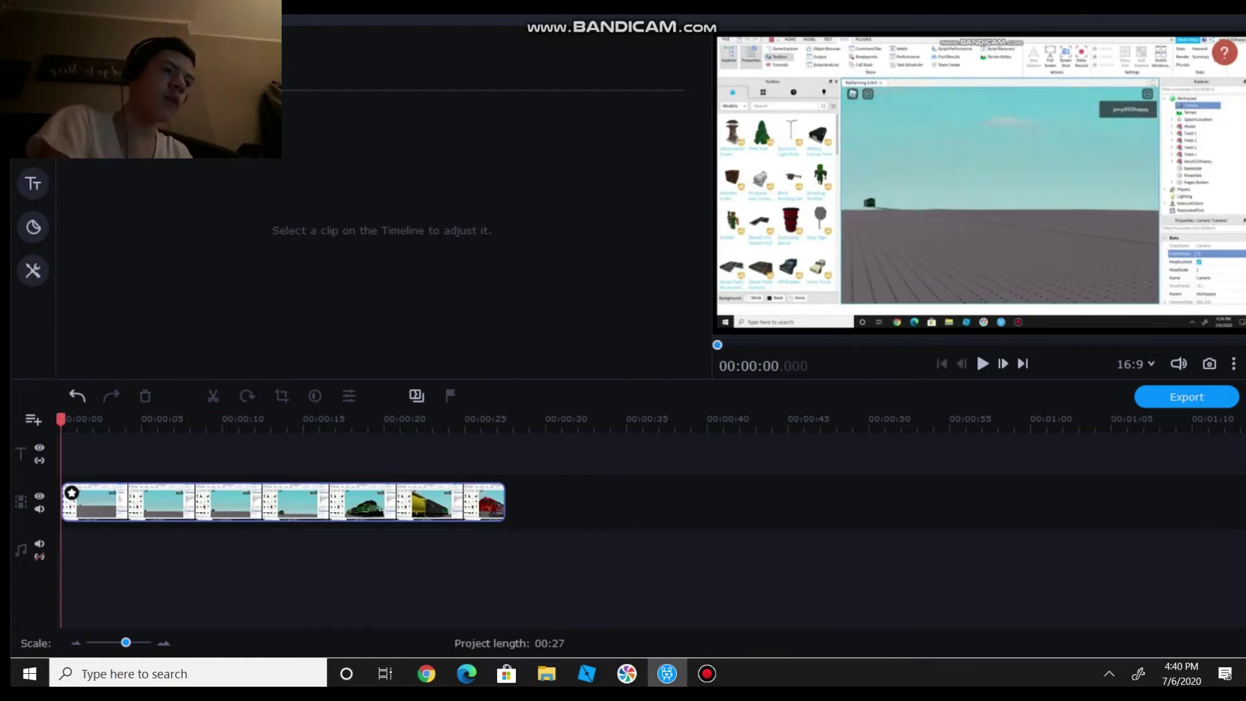
click(33, 53)
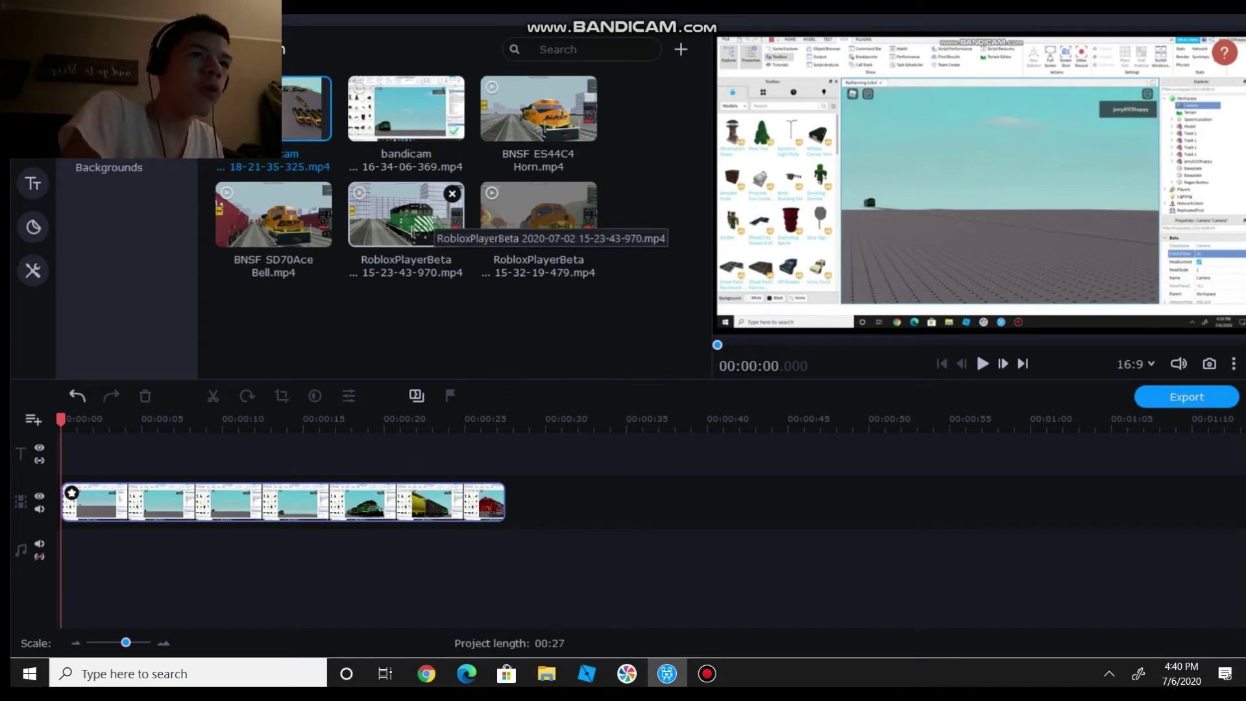
double_click(413, 232)
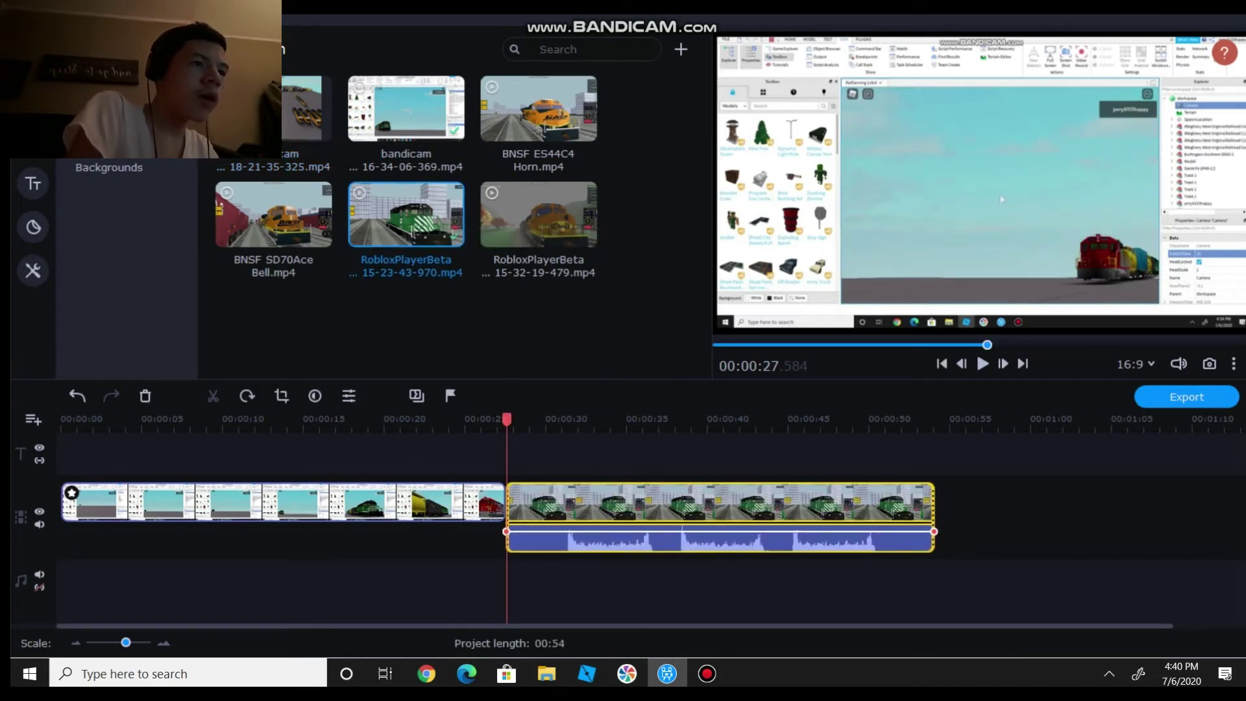
mouse_move(427, 675)
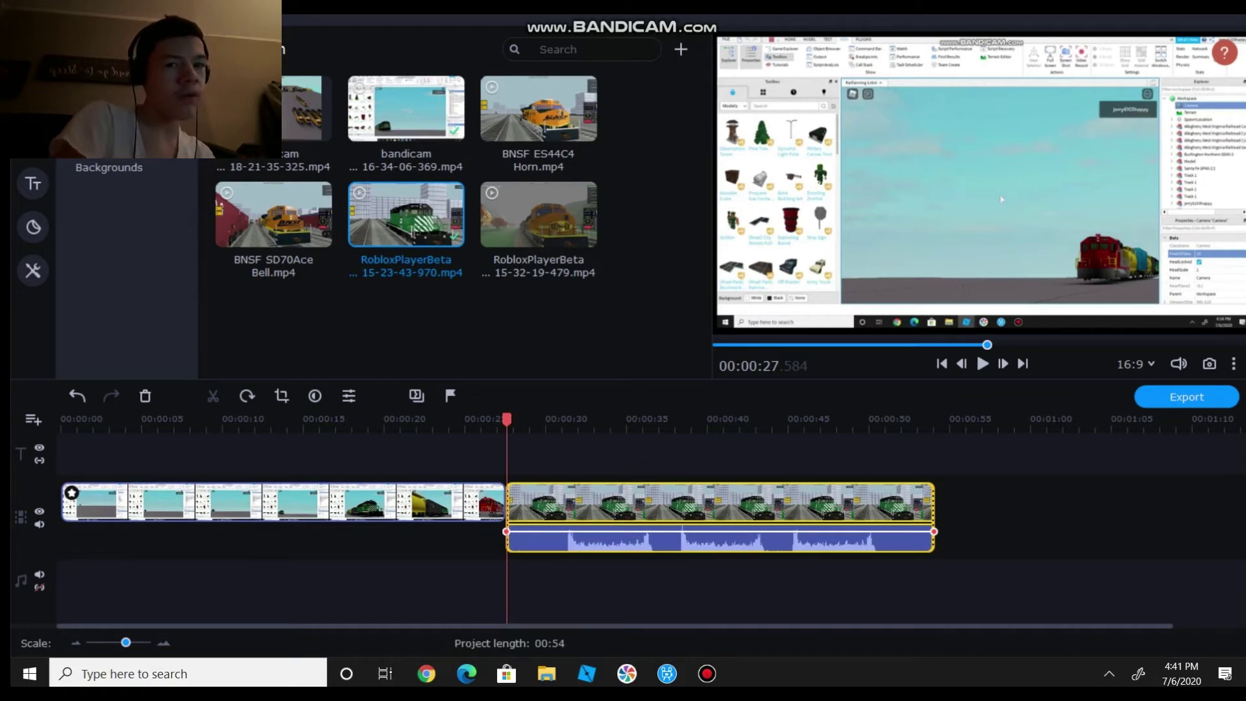
click(982, 364)
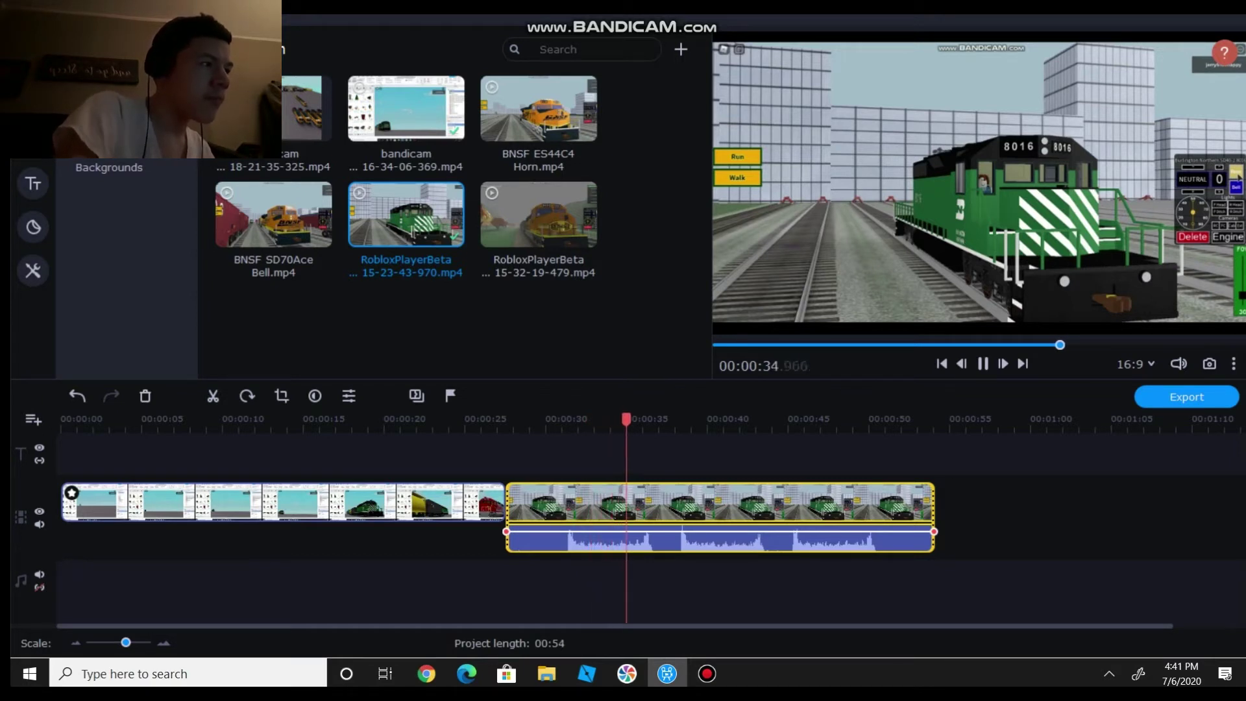
key(space)
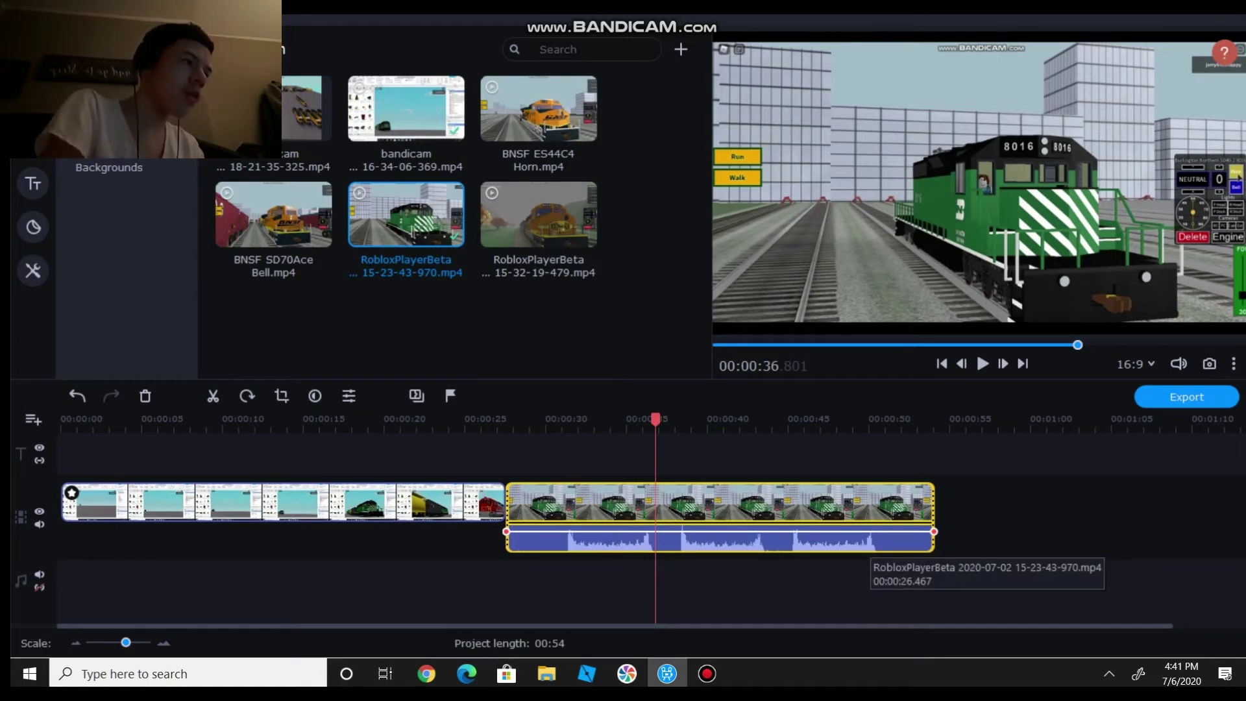
- Detach the RobloxPlayerBeta clip's audio onto the audio track and delete its video part
drag(869, 542, 850, 591)
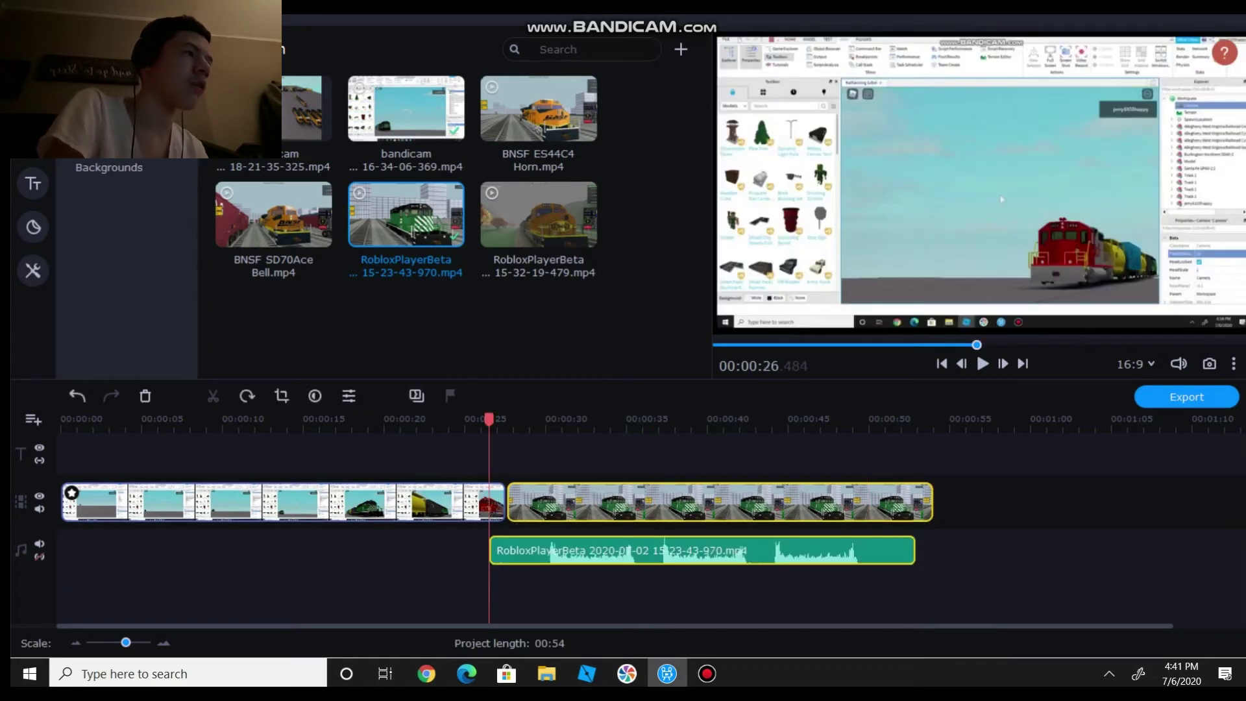
click(841, 591)
drag(850, 550, 868, 550)
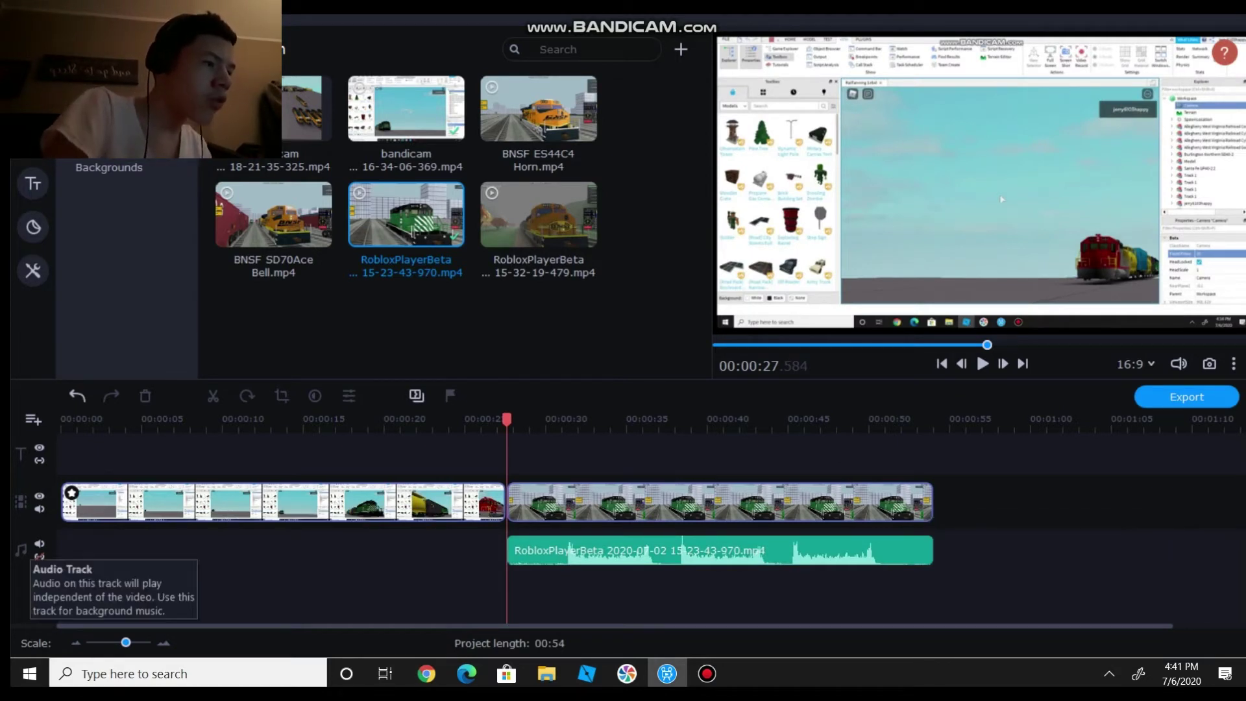
click(583, 509)
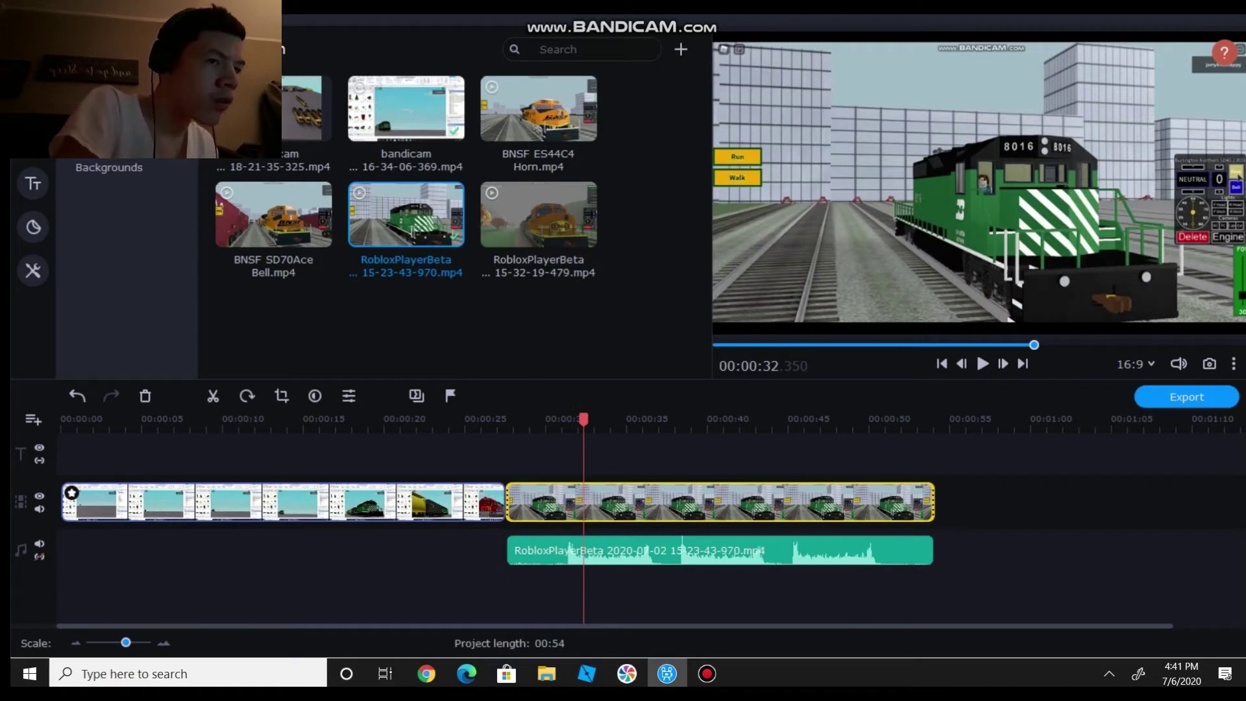
key(Delete)
- Trim the detached audio clip to its first sound burst and move it to the start of the timeline
click(570, 552)
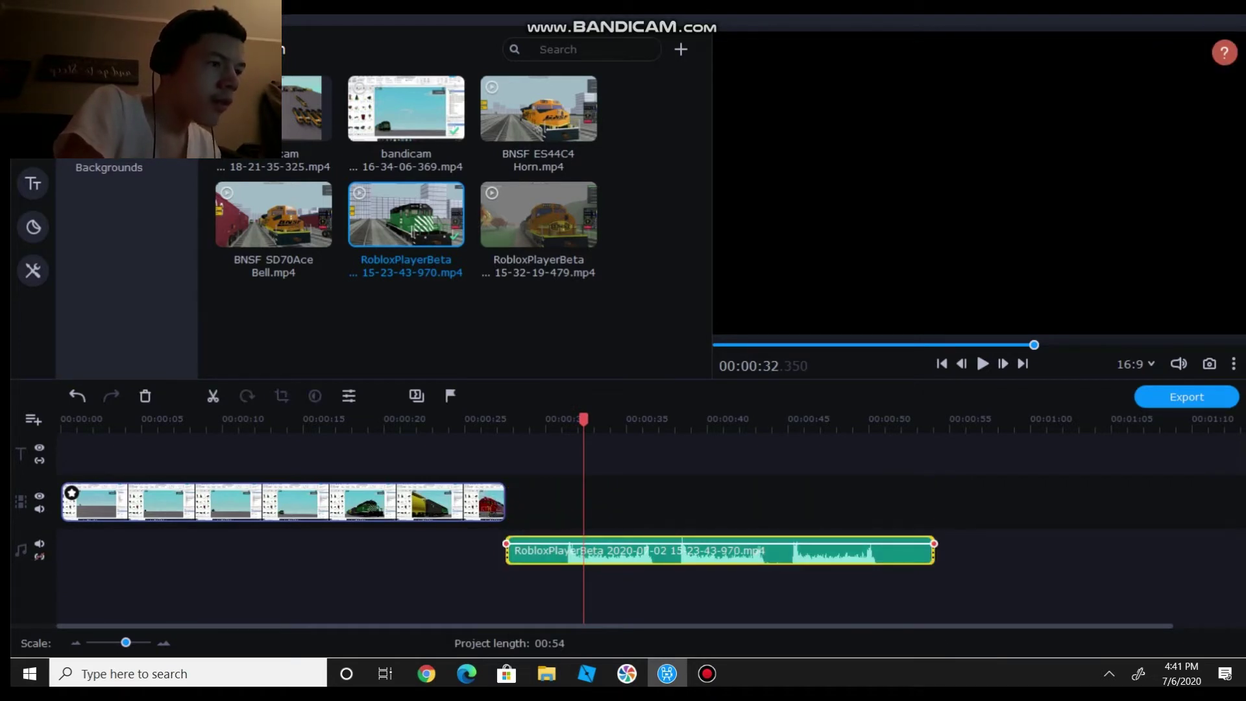
drag(933, 552, 675, 552)
drag(507, 551, 80, 551)
- Open the audio clip's general properties and set its speed to 105%
right_click(108, 551)
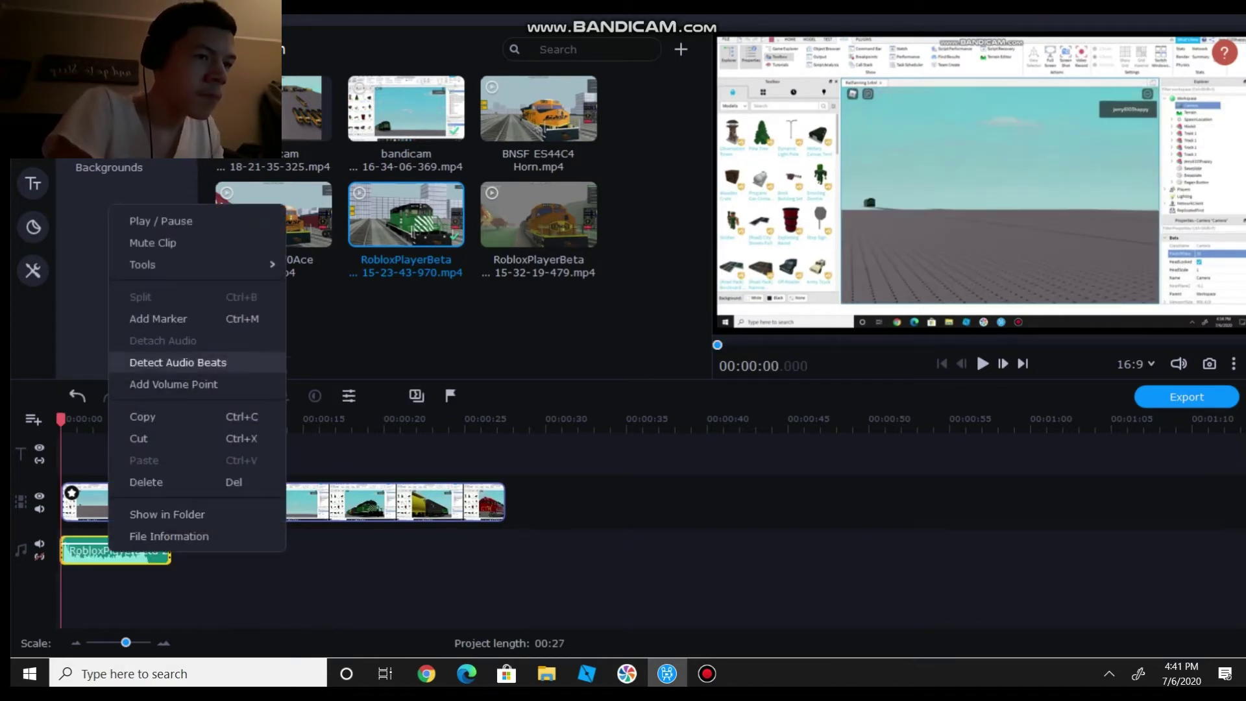
mouse_move(156, 265)
click(328, 264)
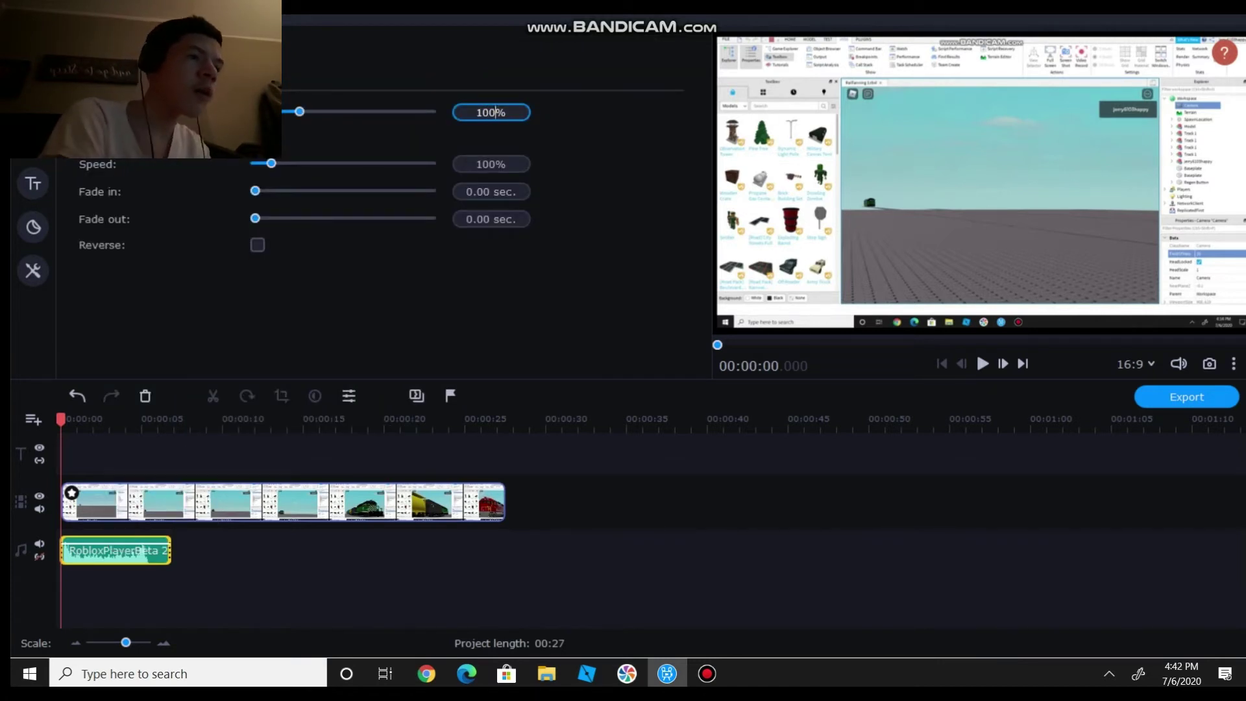
click(489, 165)
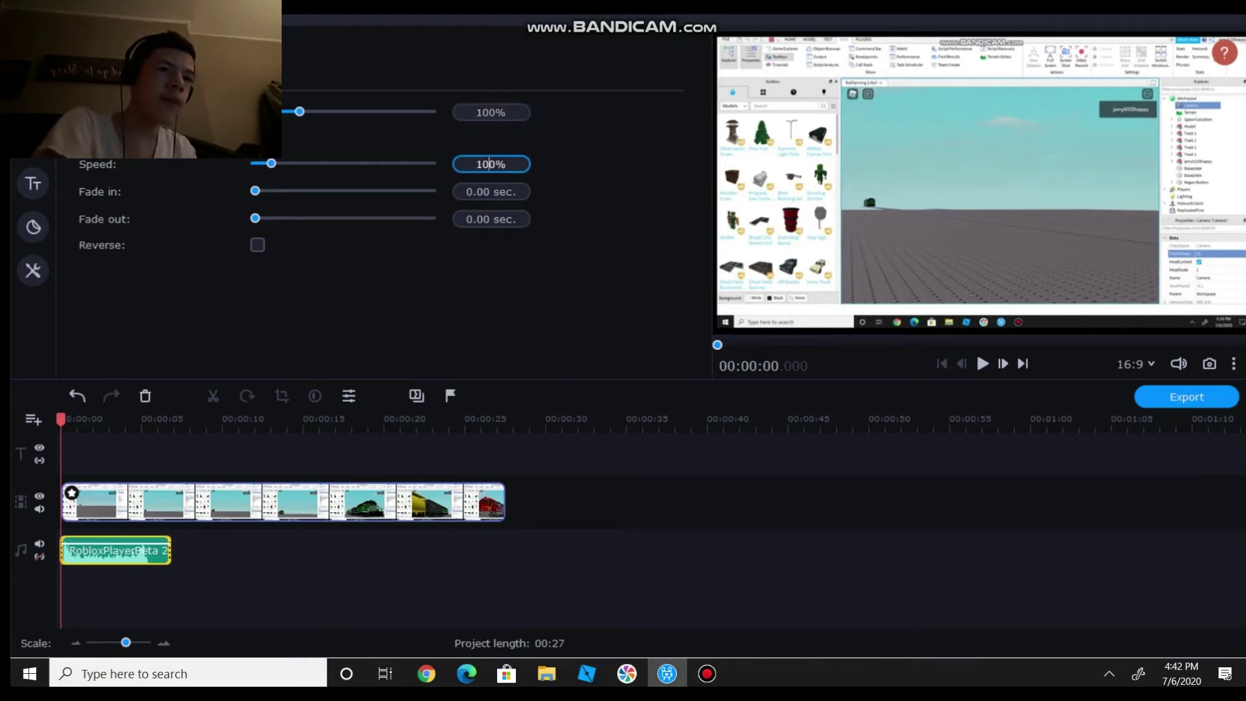
key(BackSpace)
text(5)
key(Return)
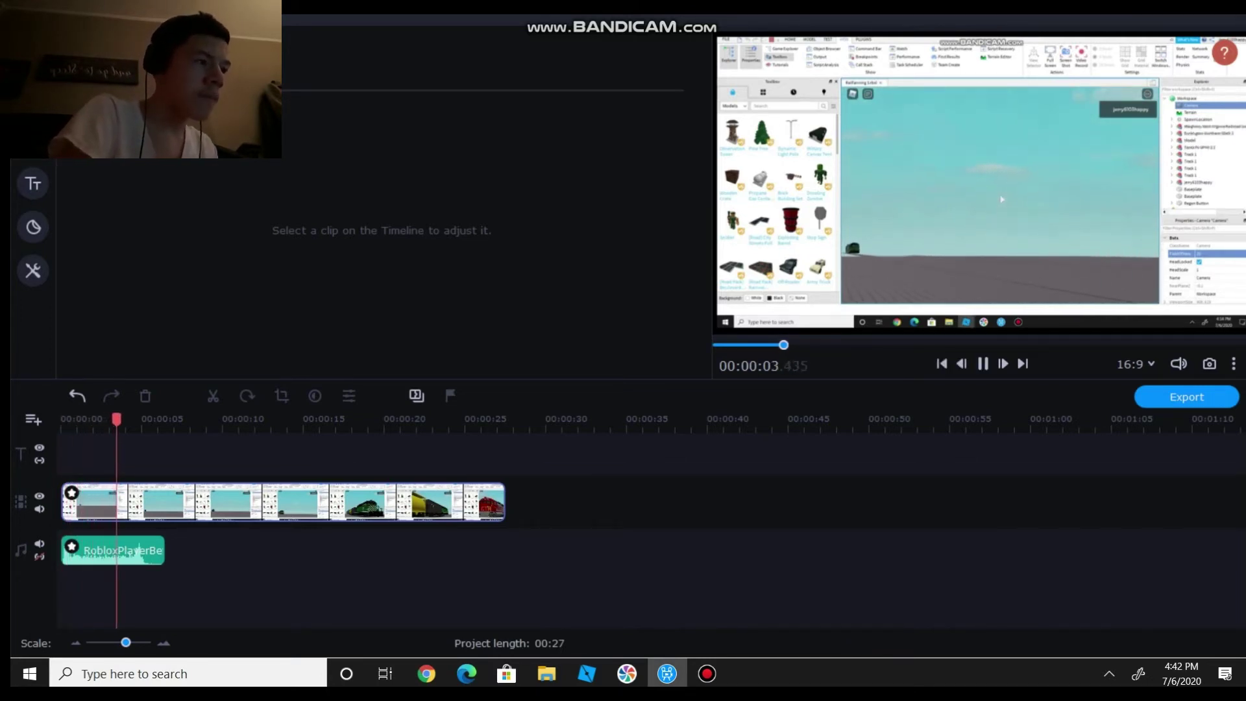
- Stop the preview and trim the end of the audio clip to about 4 seconds
key(space)
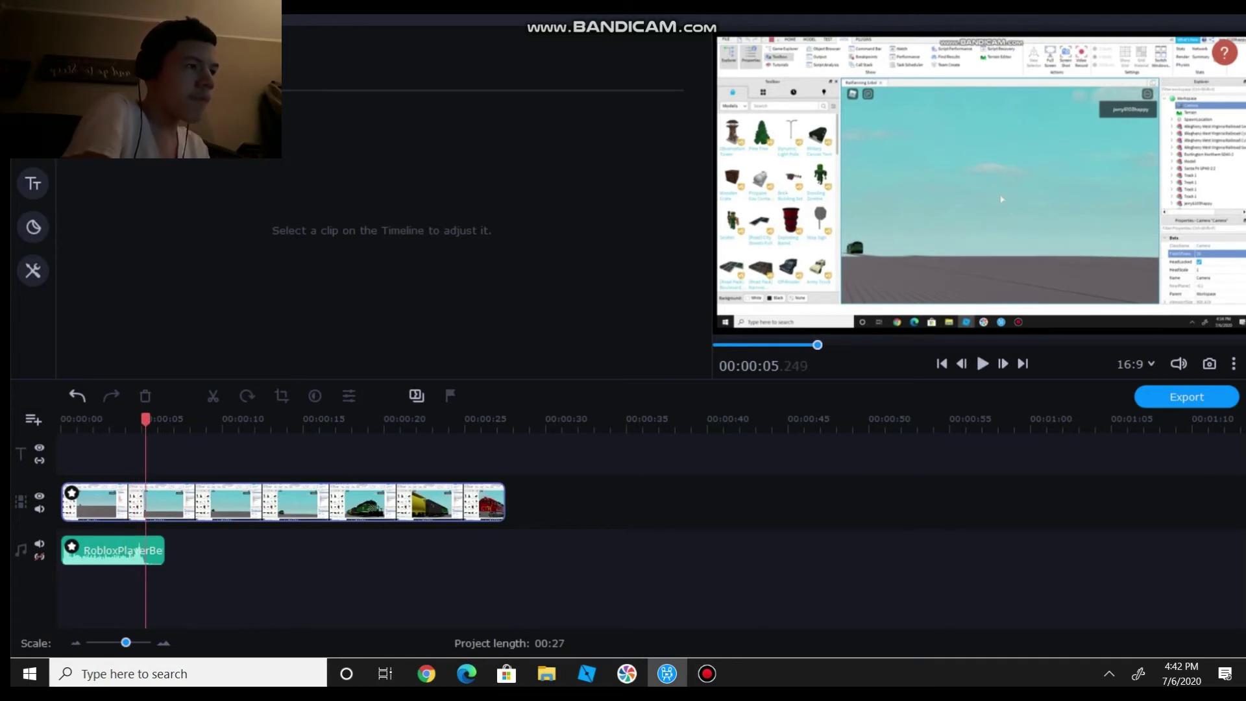
click(113, 551)
drag(165, 550, 126, 550)
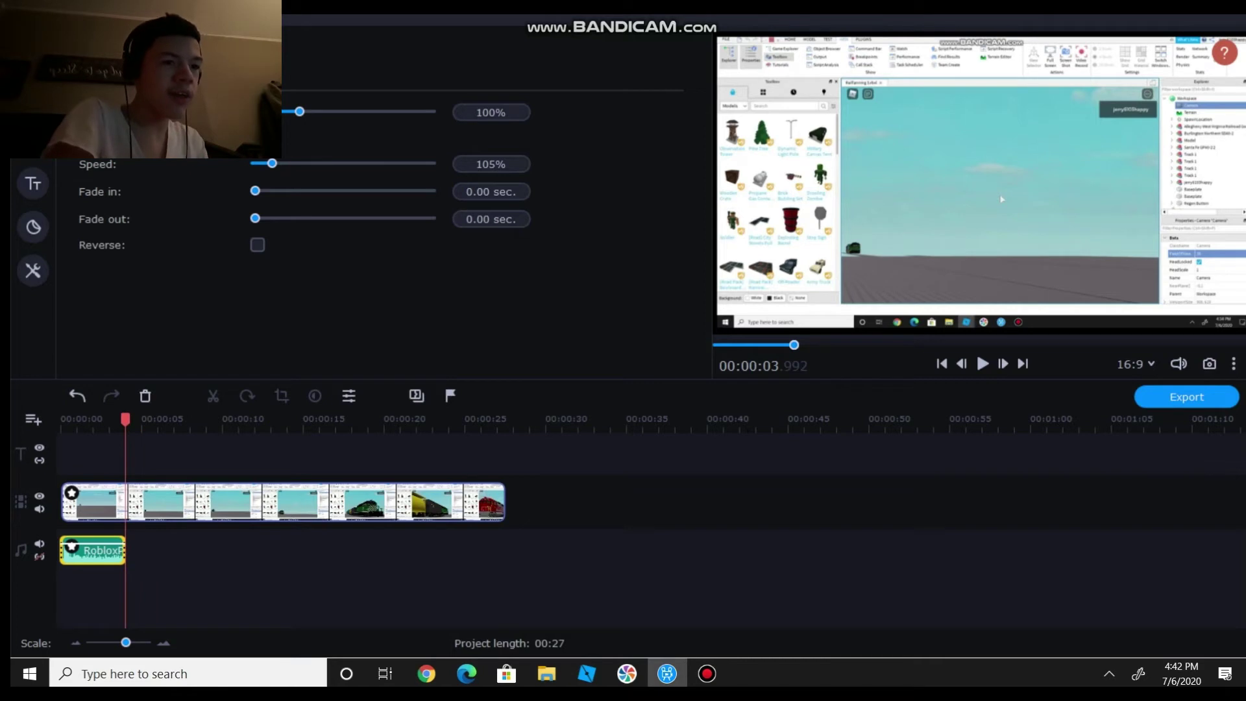
- Place two copies of the audio clip at about 7 and 14 seconds, the last one shortened, and preview the last one
key(ctrl+v)
drag(150, 551, 302, 551)
key(ctrl+v)
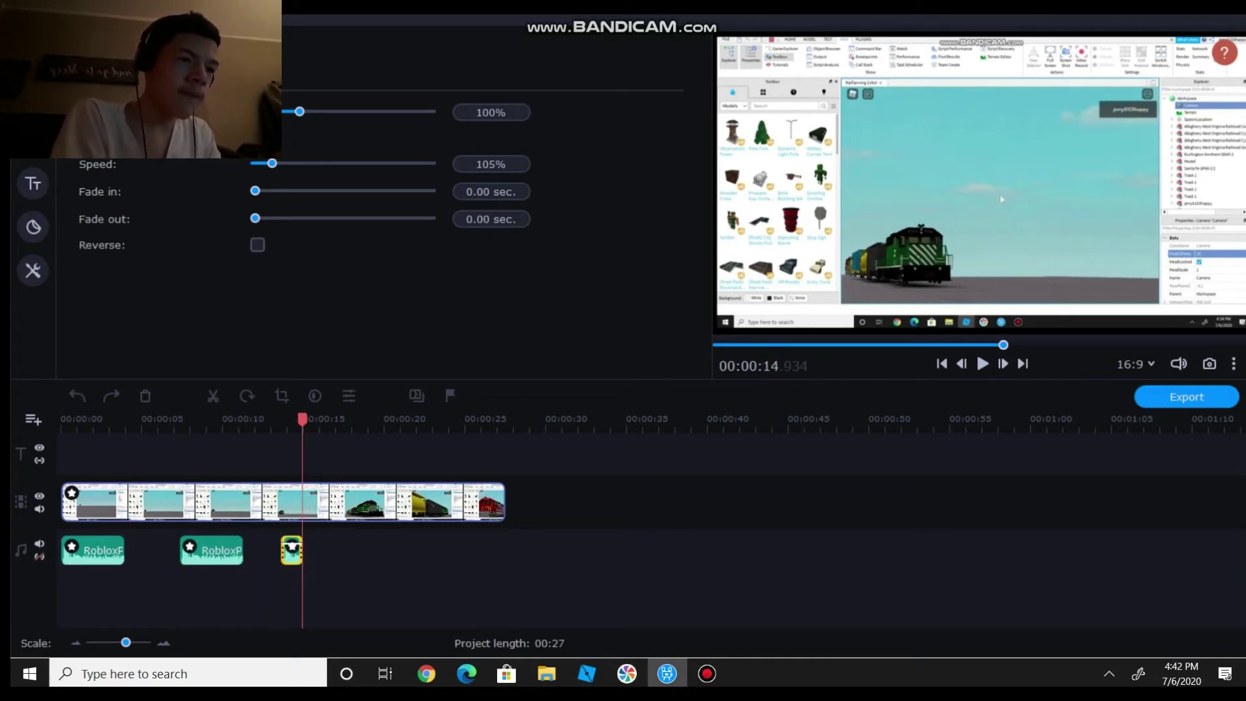
drag(1004, 345, 977, 344)
key(space)
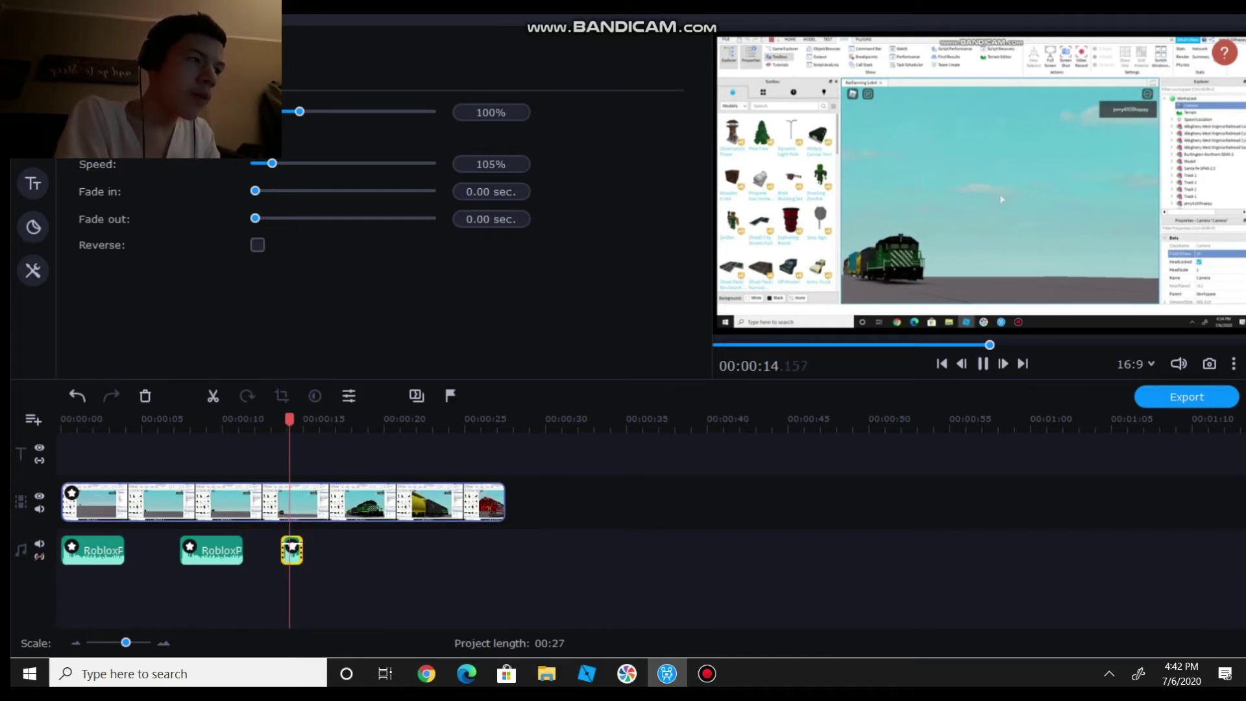
key(space)
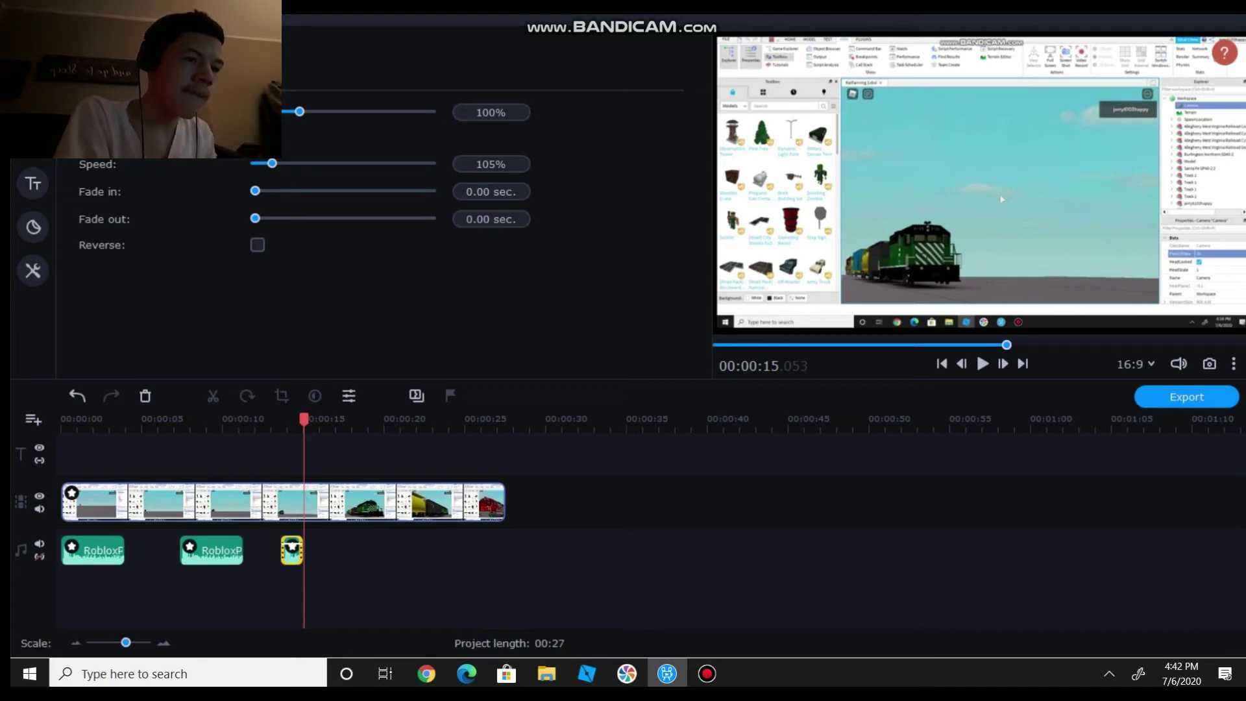
- Paste another copy of the audio clip at about 15 seconds and extend its end to about 20 seconds
key(ctrl+v)
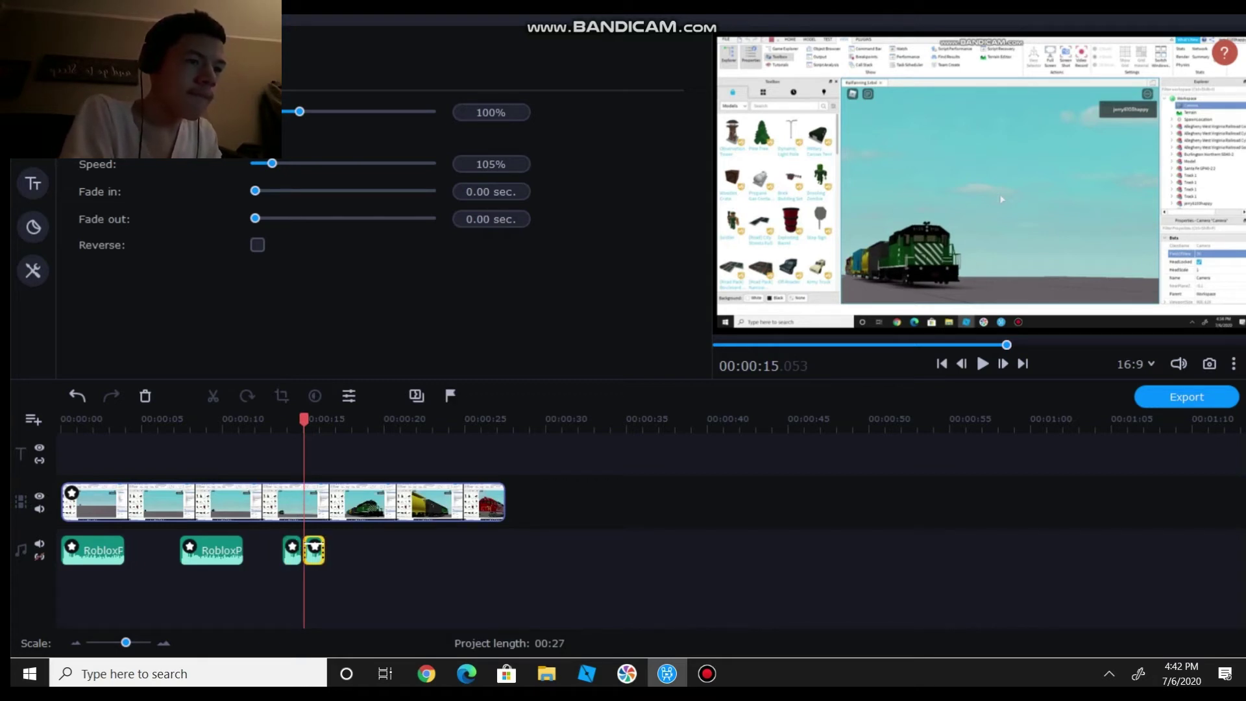
drag(323, 550, 354, 550)
key(space)
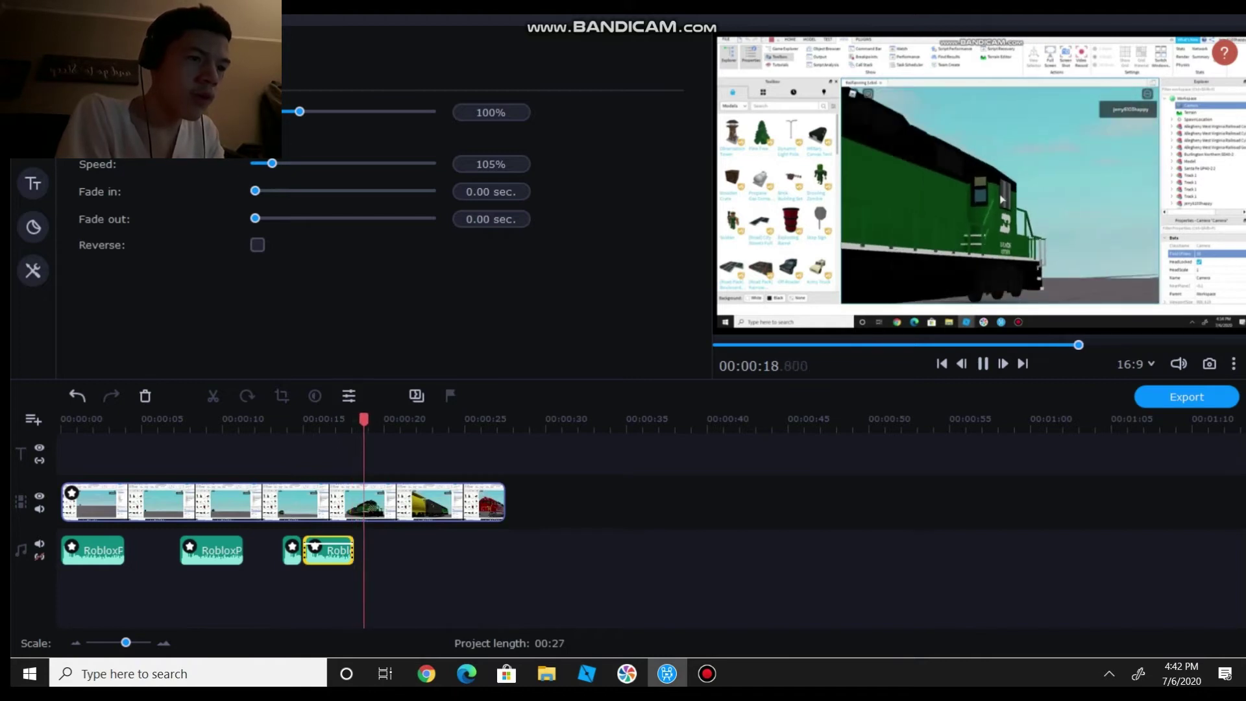
click(255, 419)
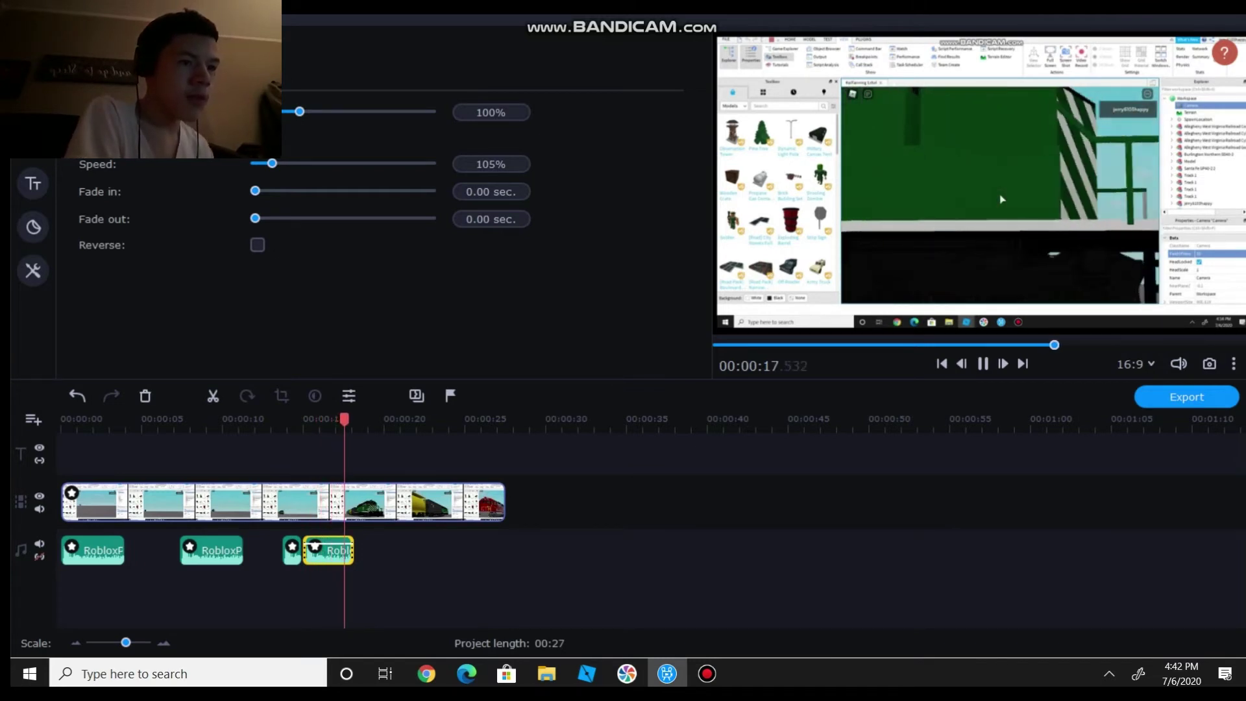
key(space)
drag(352, 550, 382, 550)
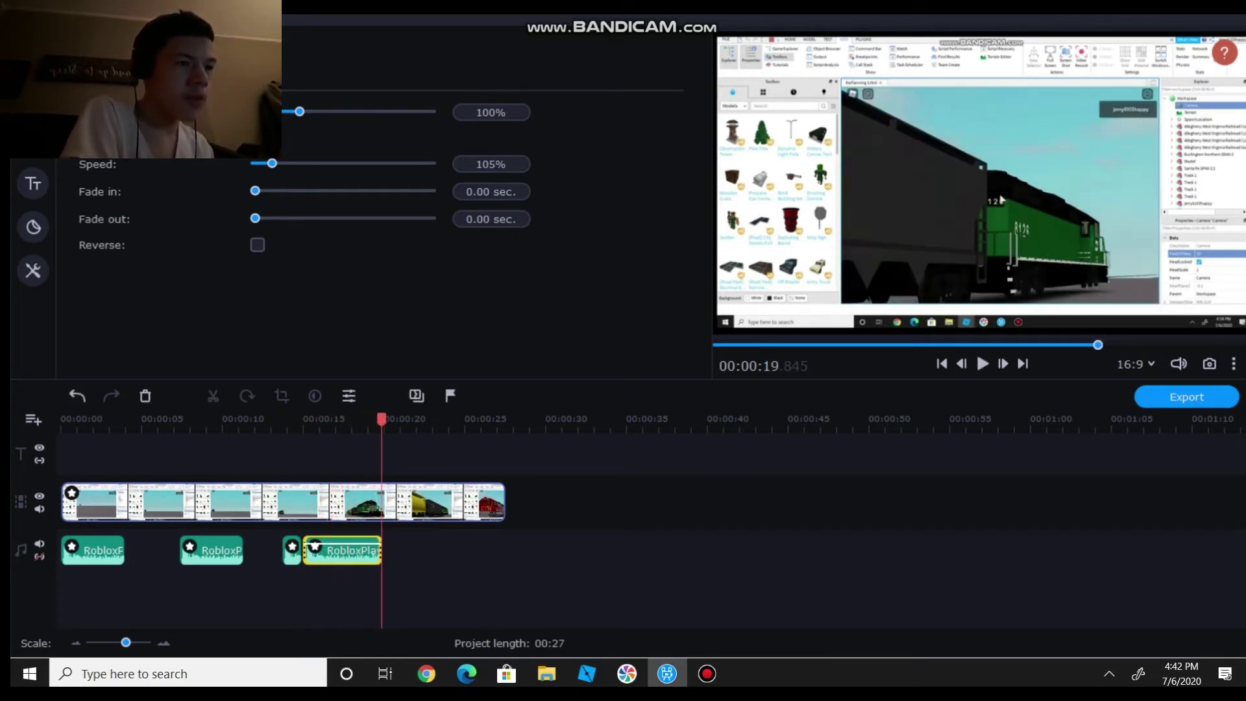
- Trim the end of the newest audio copy to about 19.5 seconds and preview that section
click(372, 420)
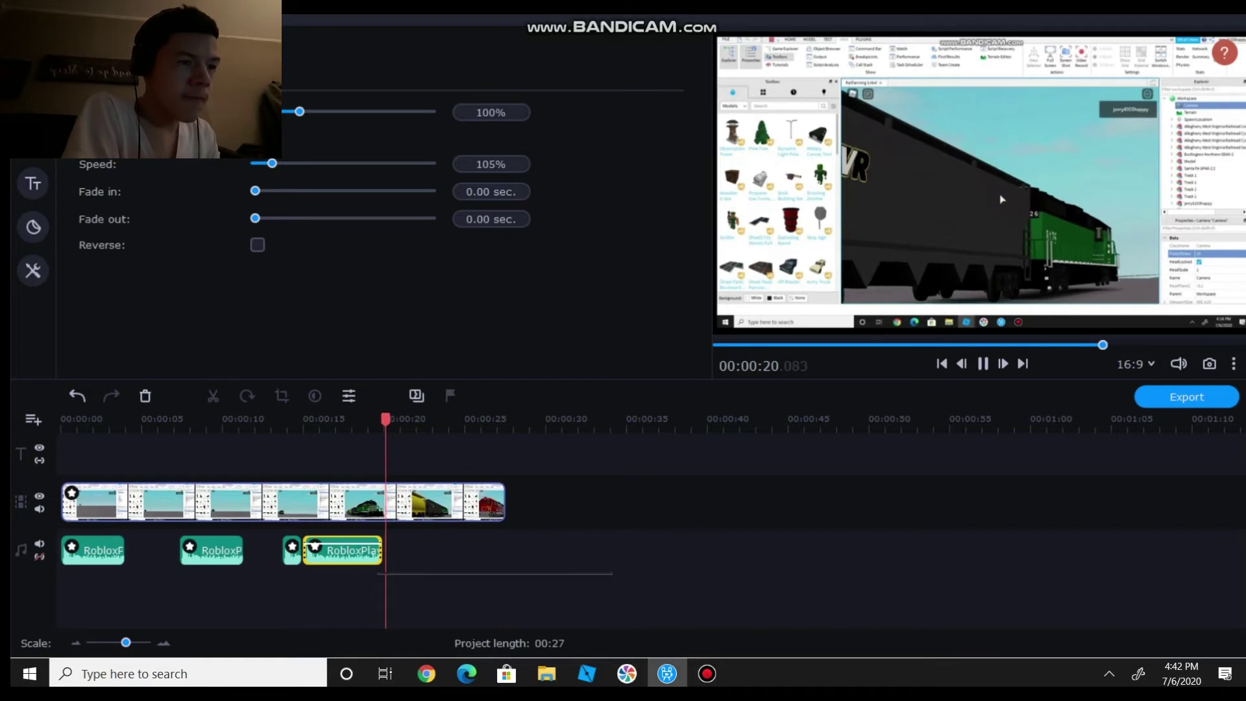
drag(381, 550, 375, 550)
key(space)
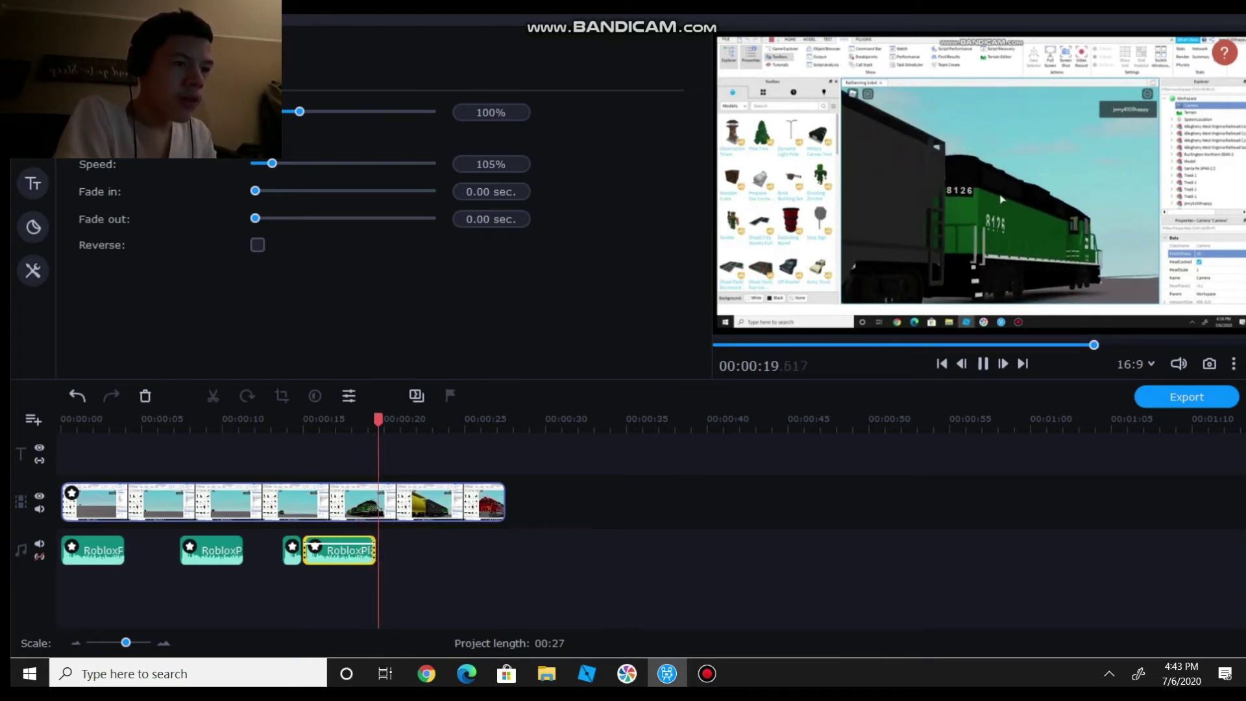
key(space)
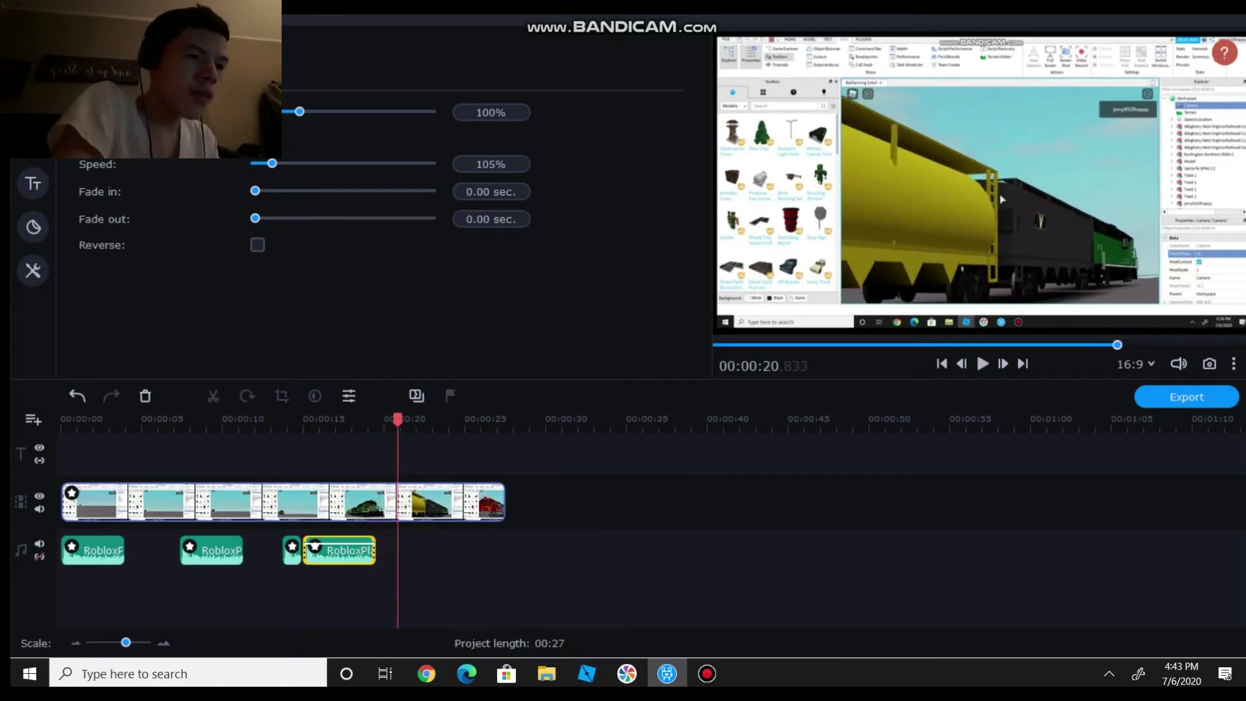
- Try a speed of 105% for the video clip and preview it
click(362, 504)
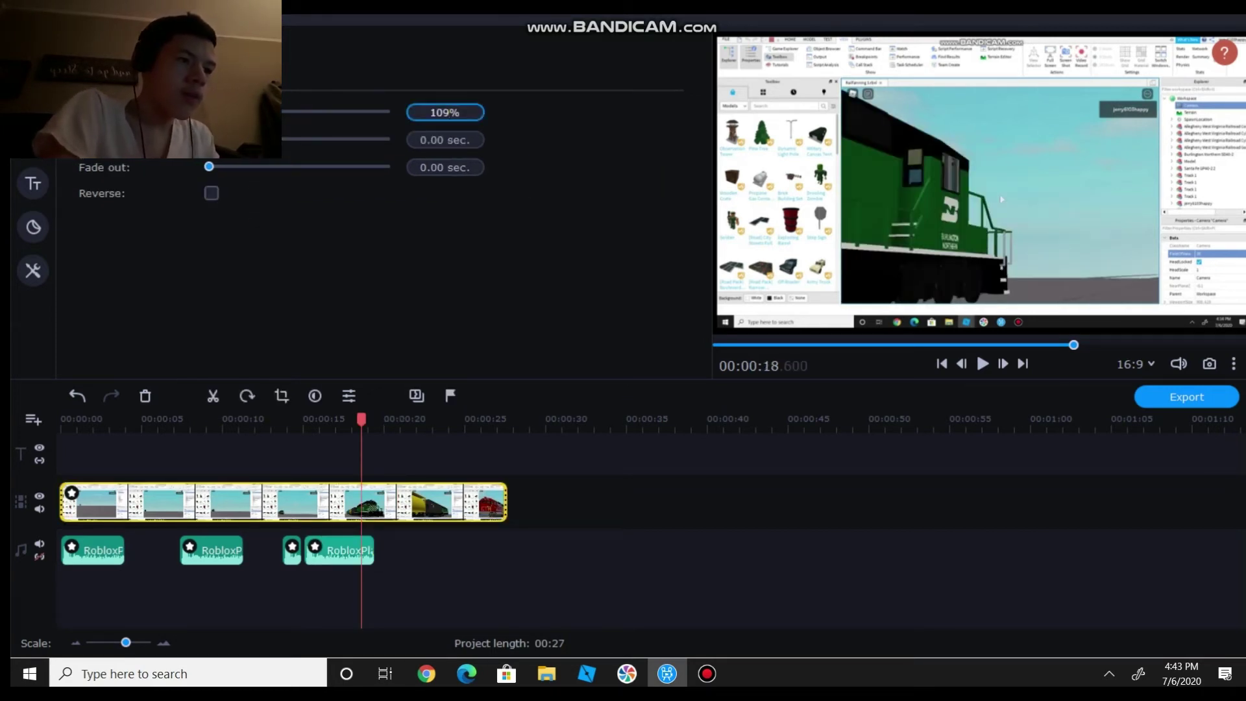
text(5)
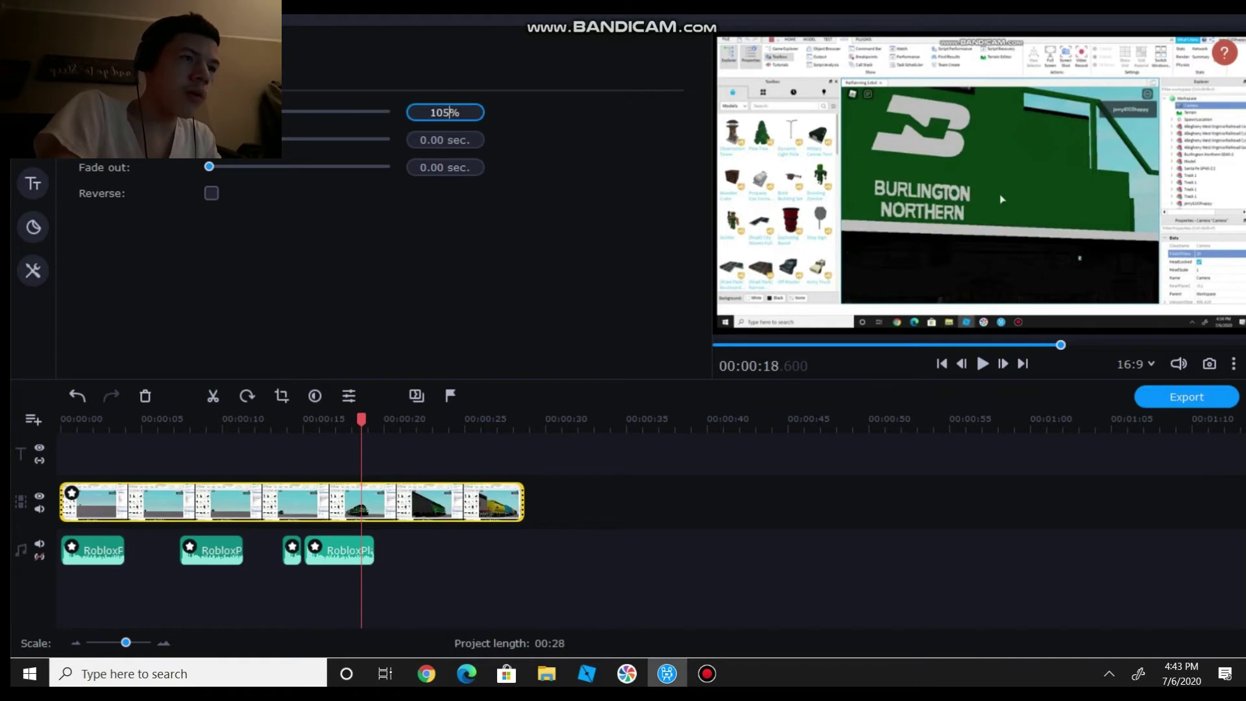
key(Return)
key(space)
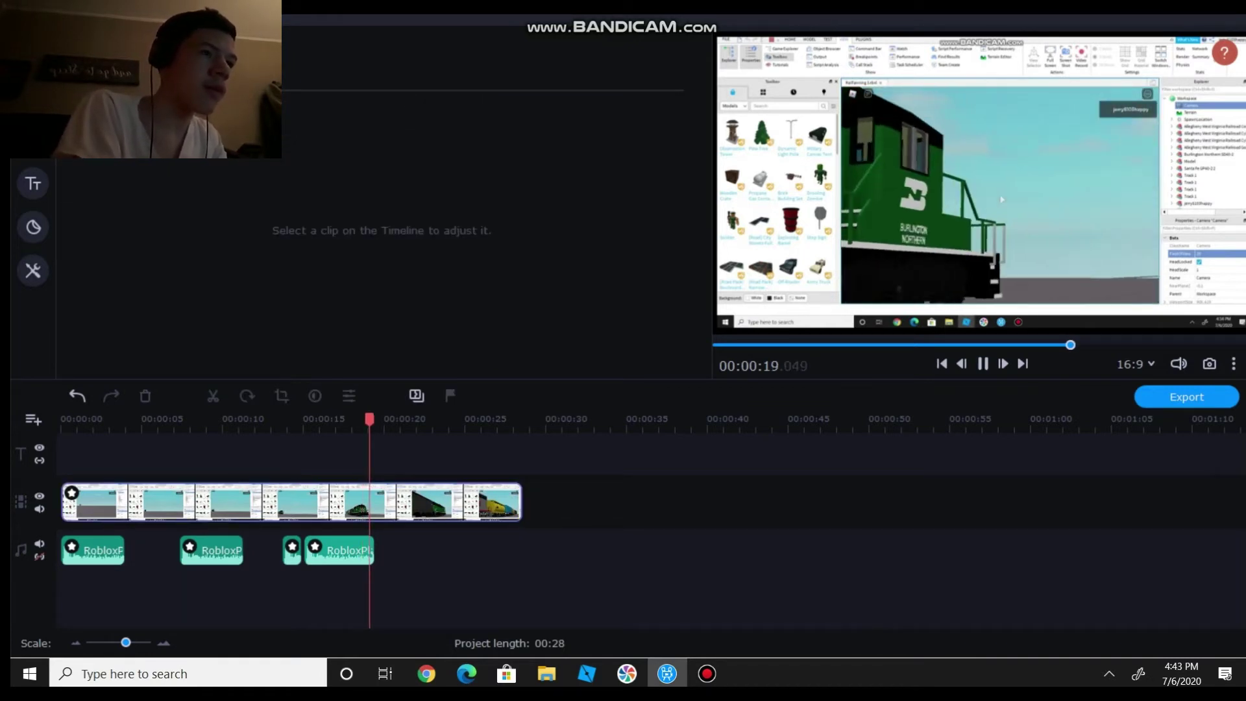
- Set the video clip's speed to 107% and preview it around the end of the last audio clip
click(363, 550)
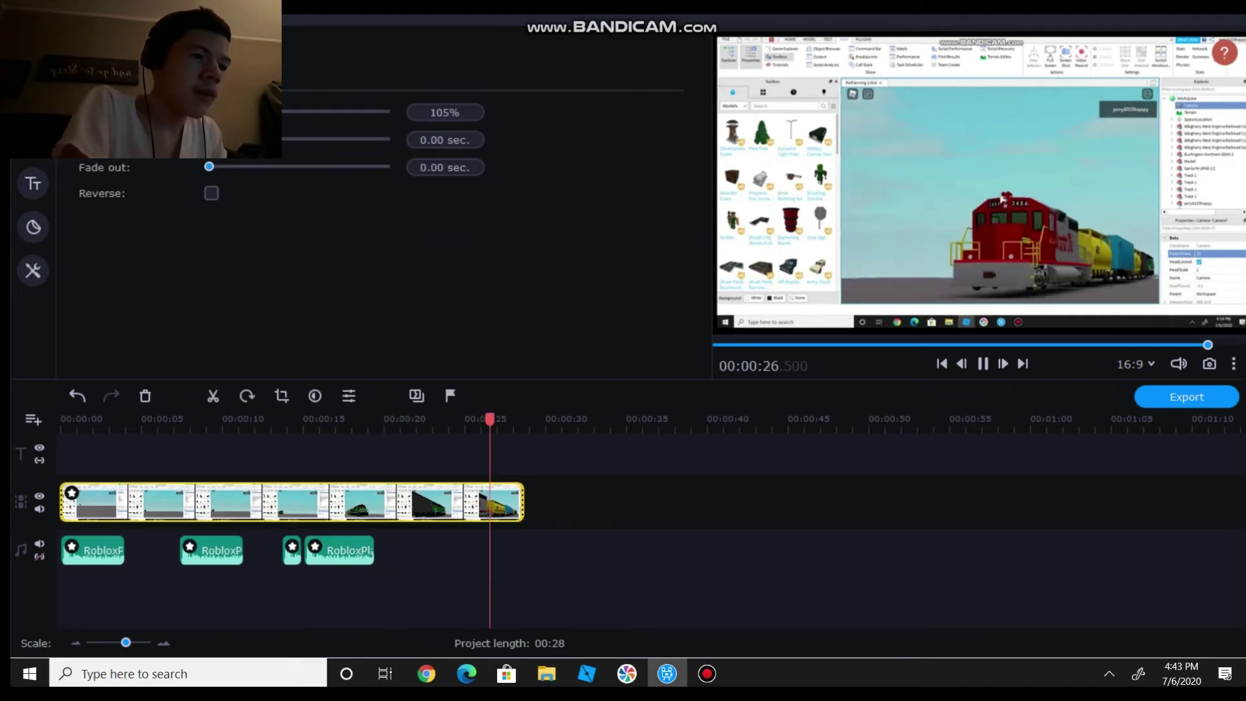
click(450, 113)
key(BackSpace)
text(7)
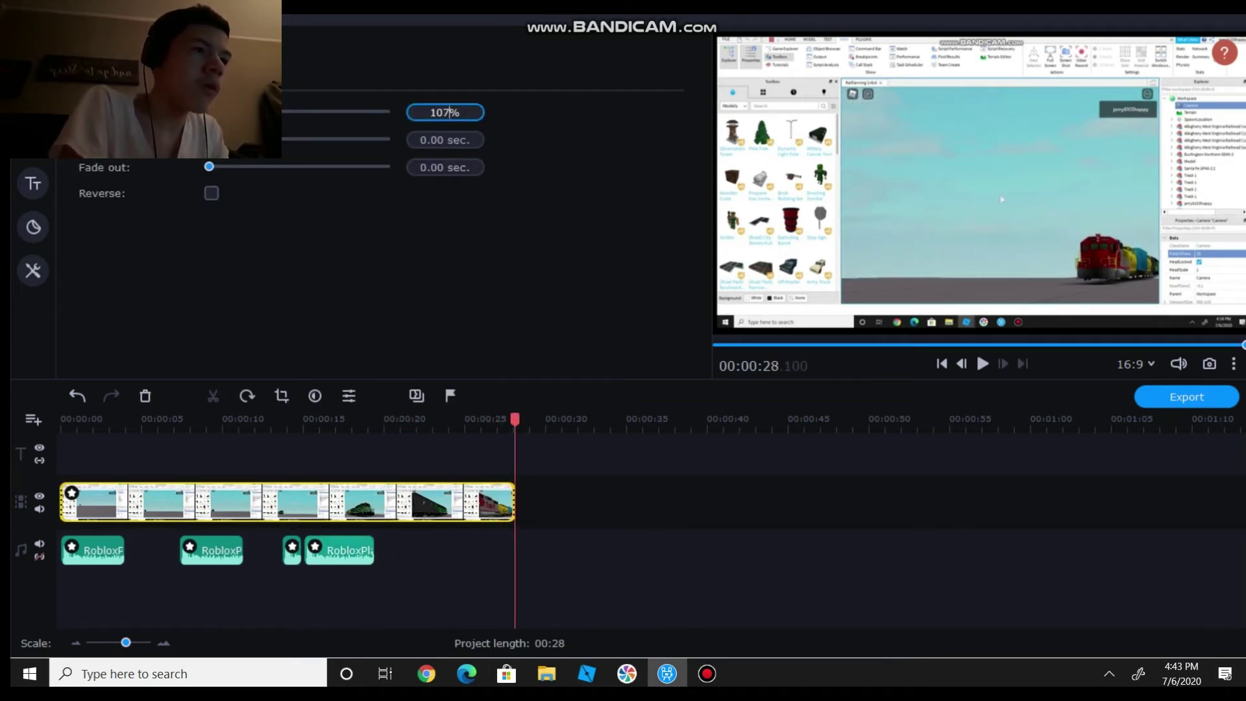
click(339, 551)
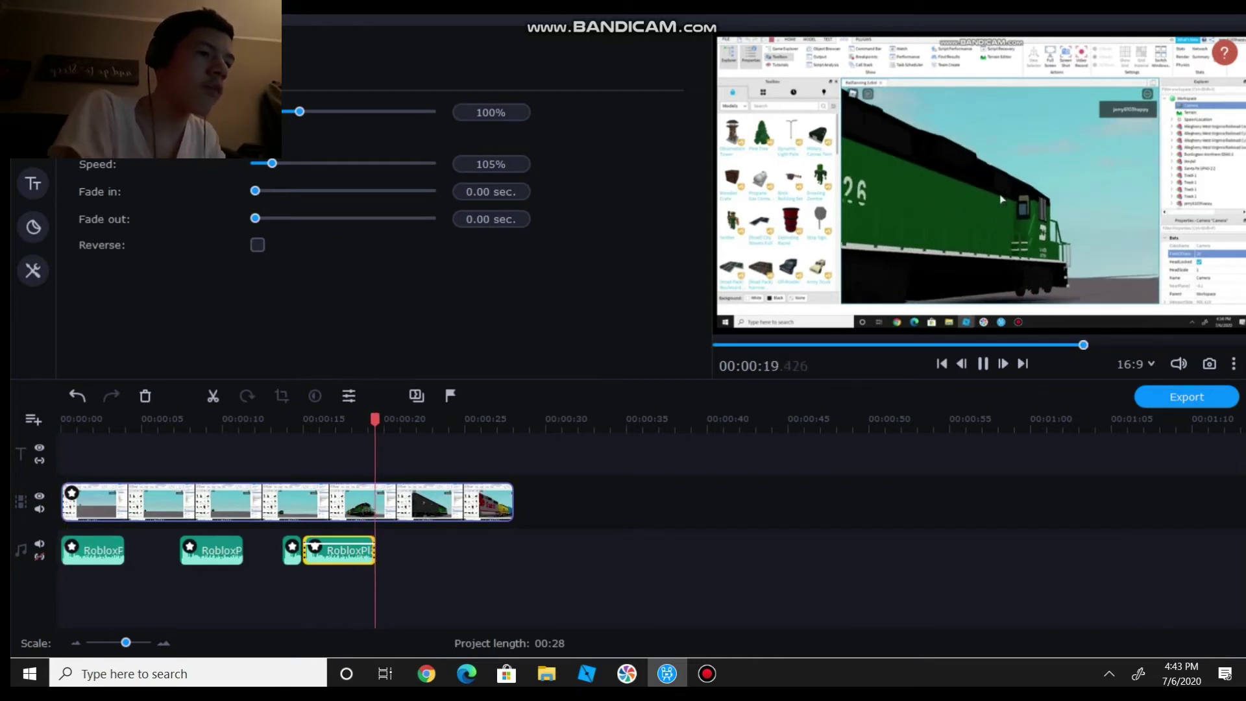
key(space)
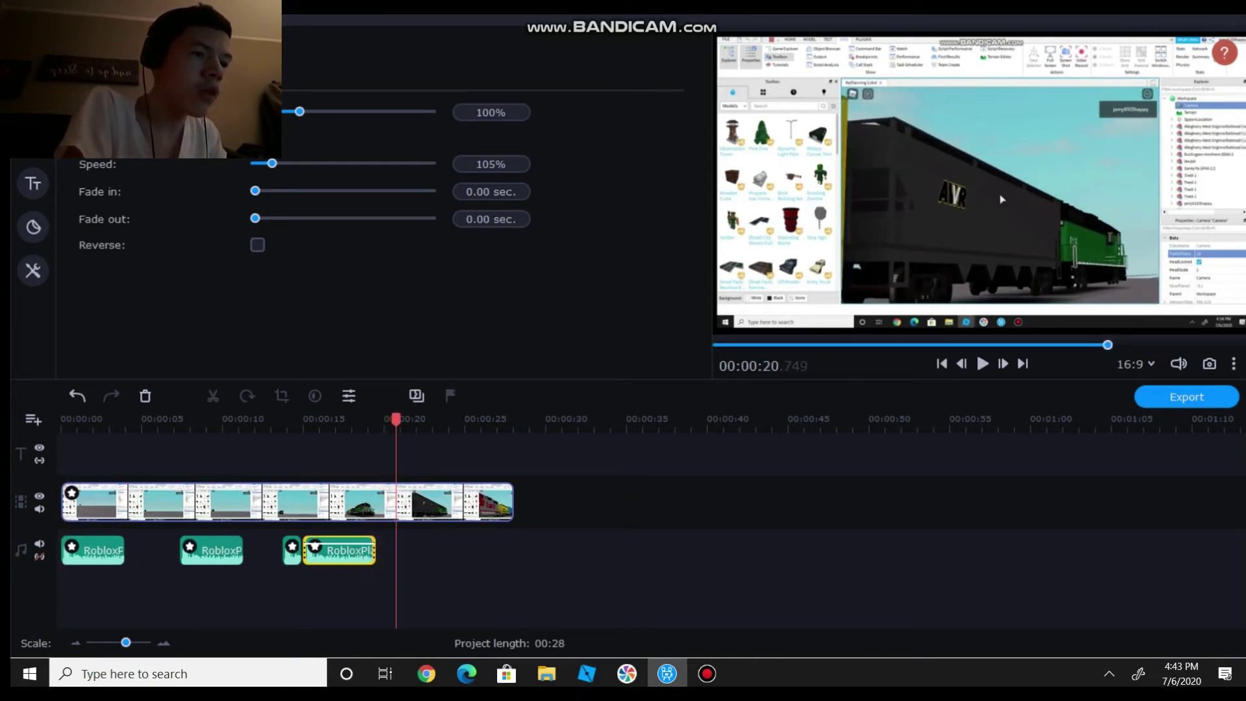
key(Escape)
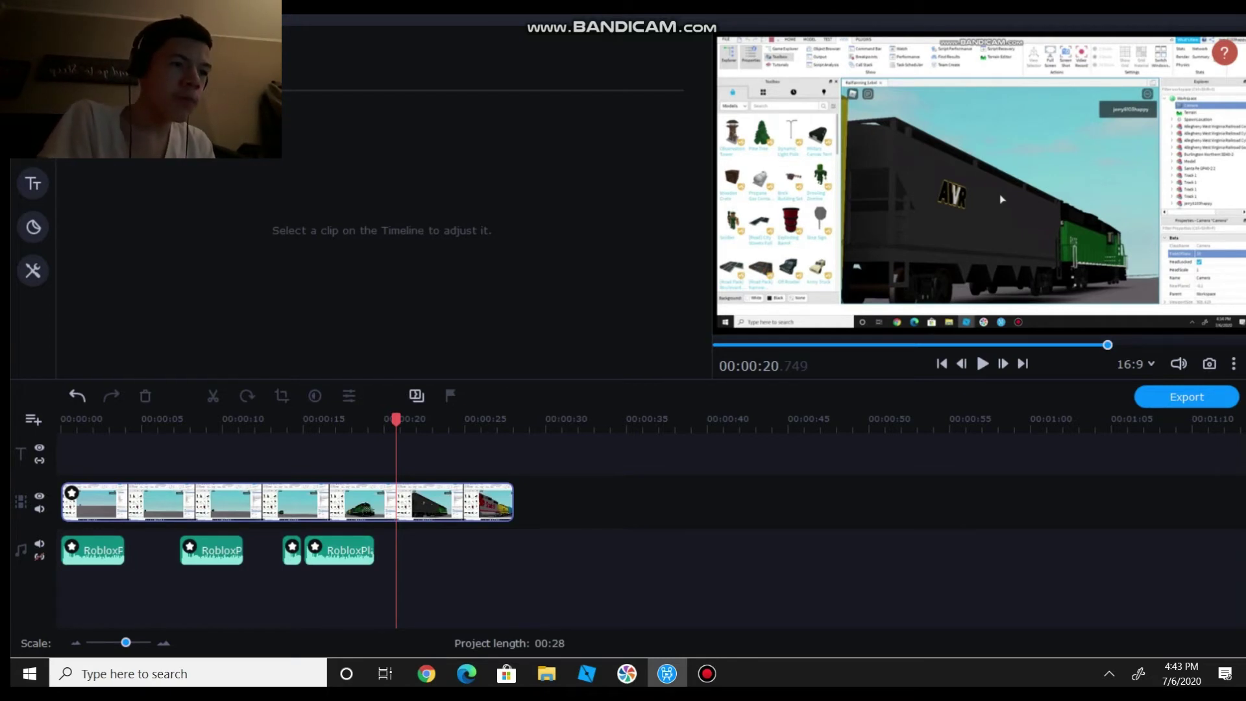
- Place another audio copy right after the last one, ending at about 21 seconds
click(337, 551)
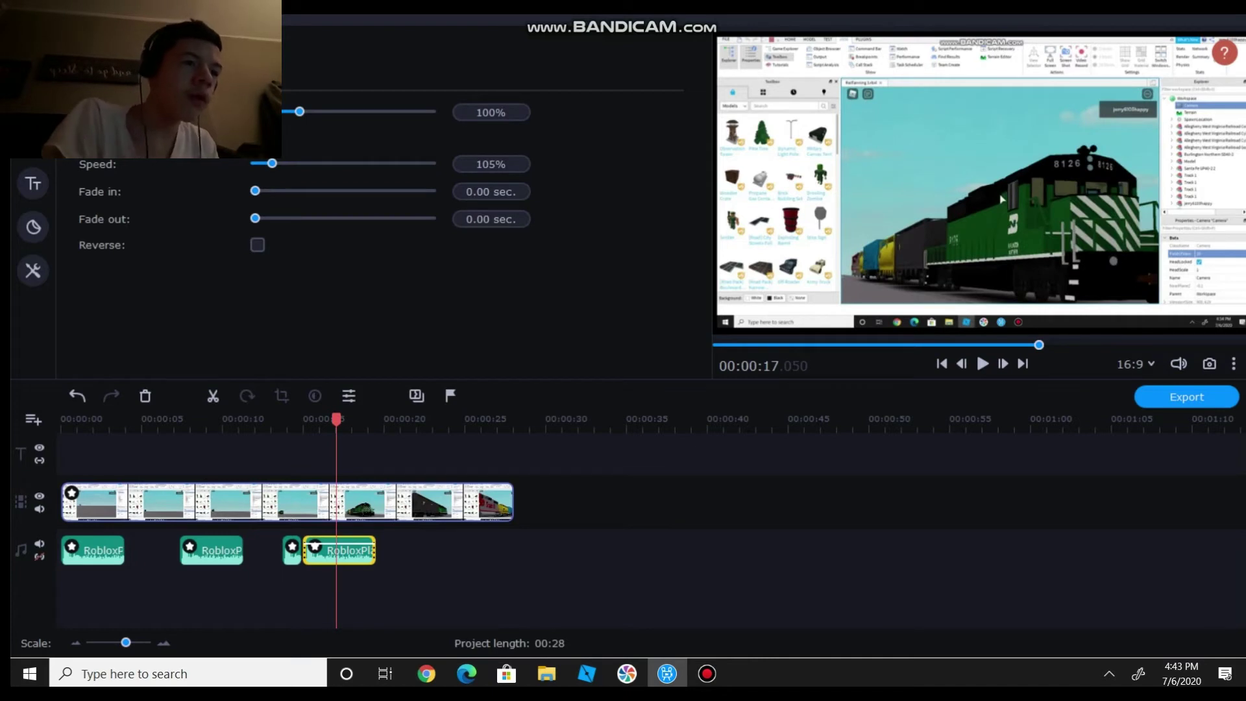
key(ctrl+v)
drag(344, 577, 398, 551)
drag(385, 550, 414, 550)
key(ctrl+z)
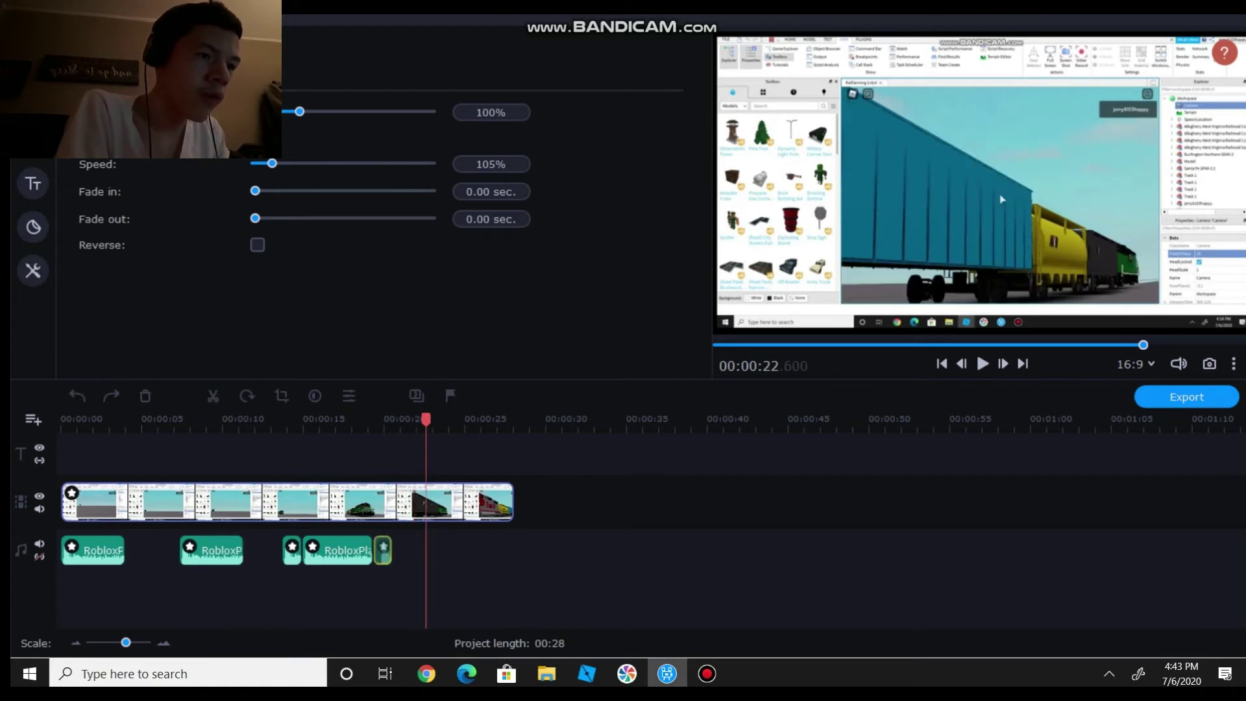
drag(392, 550, 398, 550)
- Append two more copies of the short audio clip, extending the last one to about 25.5 seconds
key(ctrl+c)
key(ctrl+v)
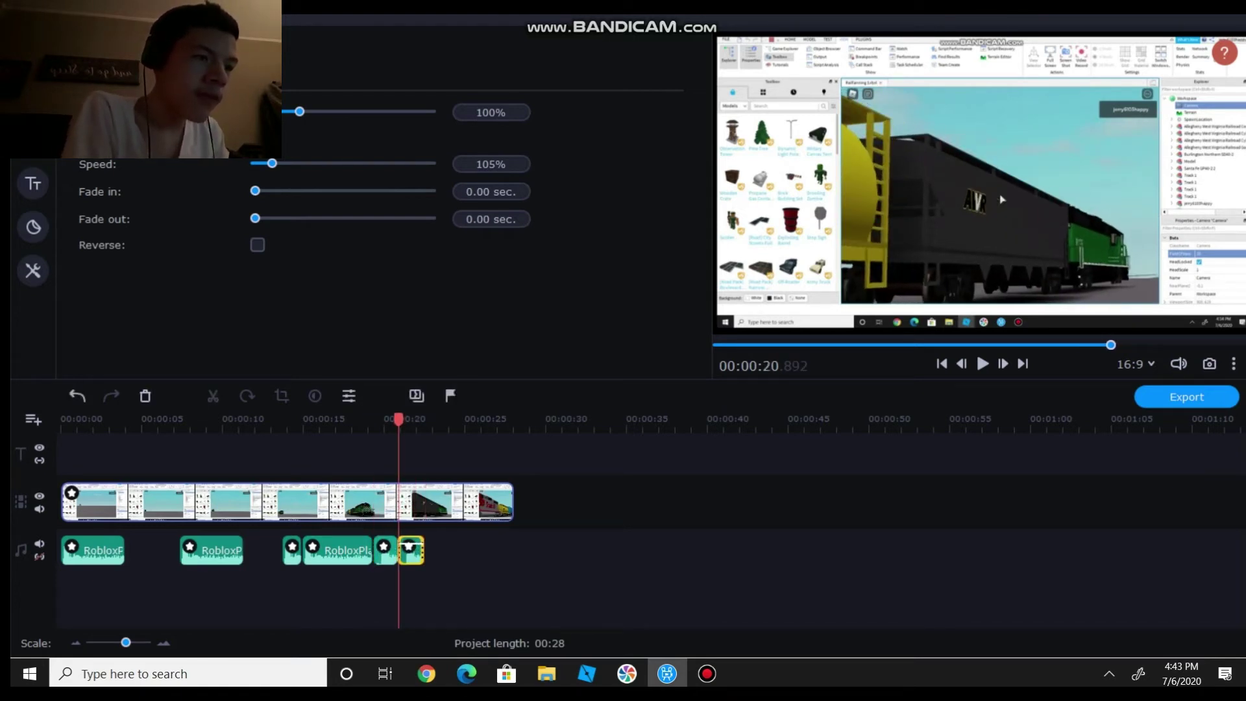
key(ctrl+v)
drag(410, 580, 473, 551)
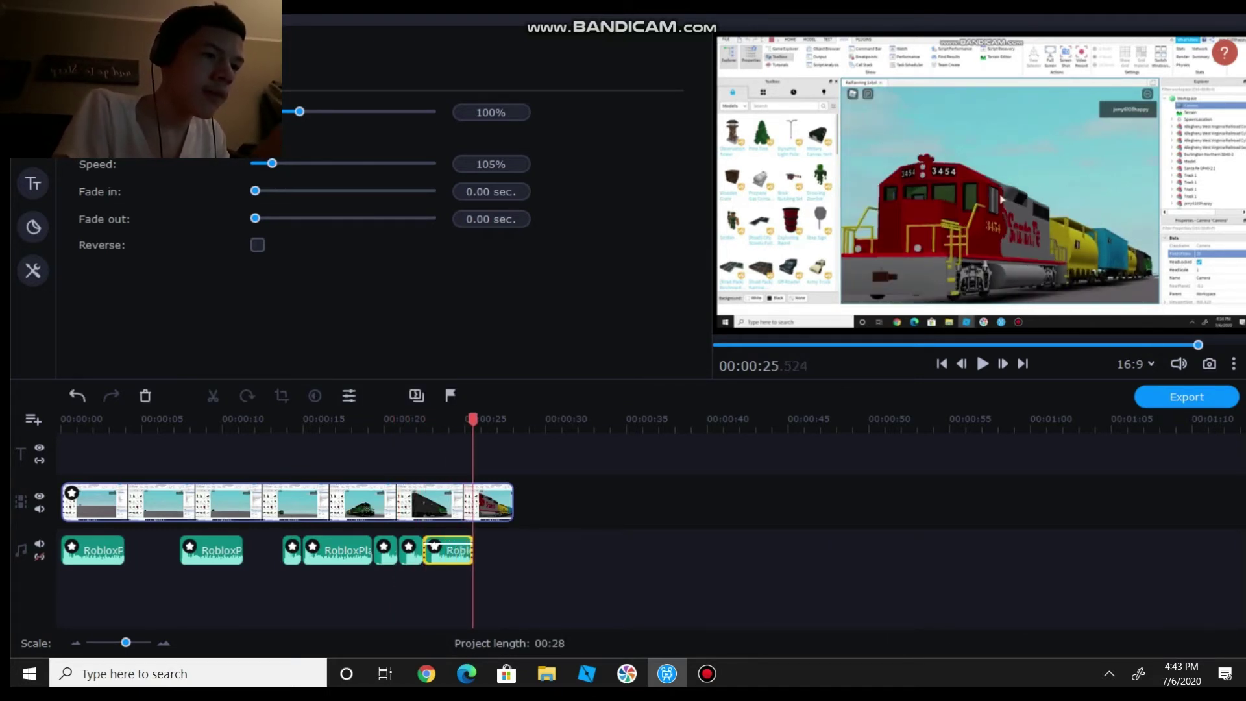
- Preview the added audio clips and trim the end of the last one to about 25.3 seconds
click(368, 550)
key(Escape)
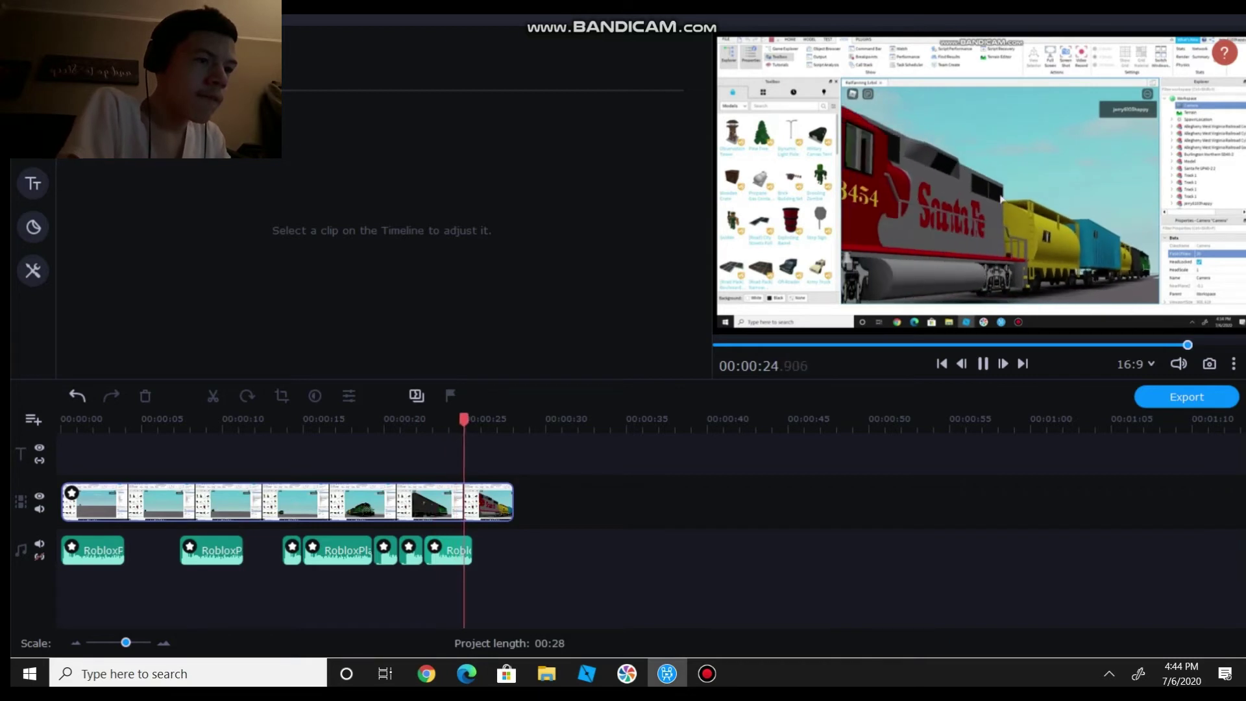
click(448, 551)
key(space)
drag(473, 551, 469, 550)
key(Escape)
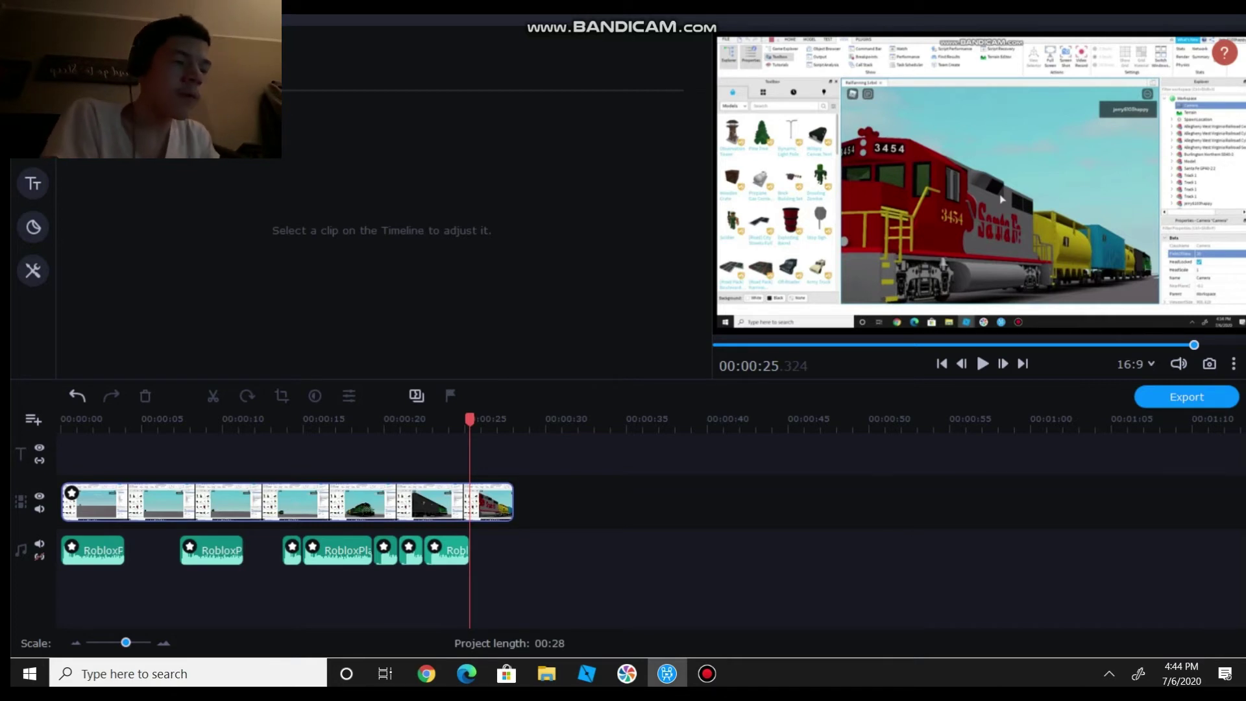
- Split the audio clip that starts at about 15 seconds three times in quick succession between 17 and 18 seconds
click(337, 551)
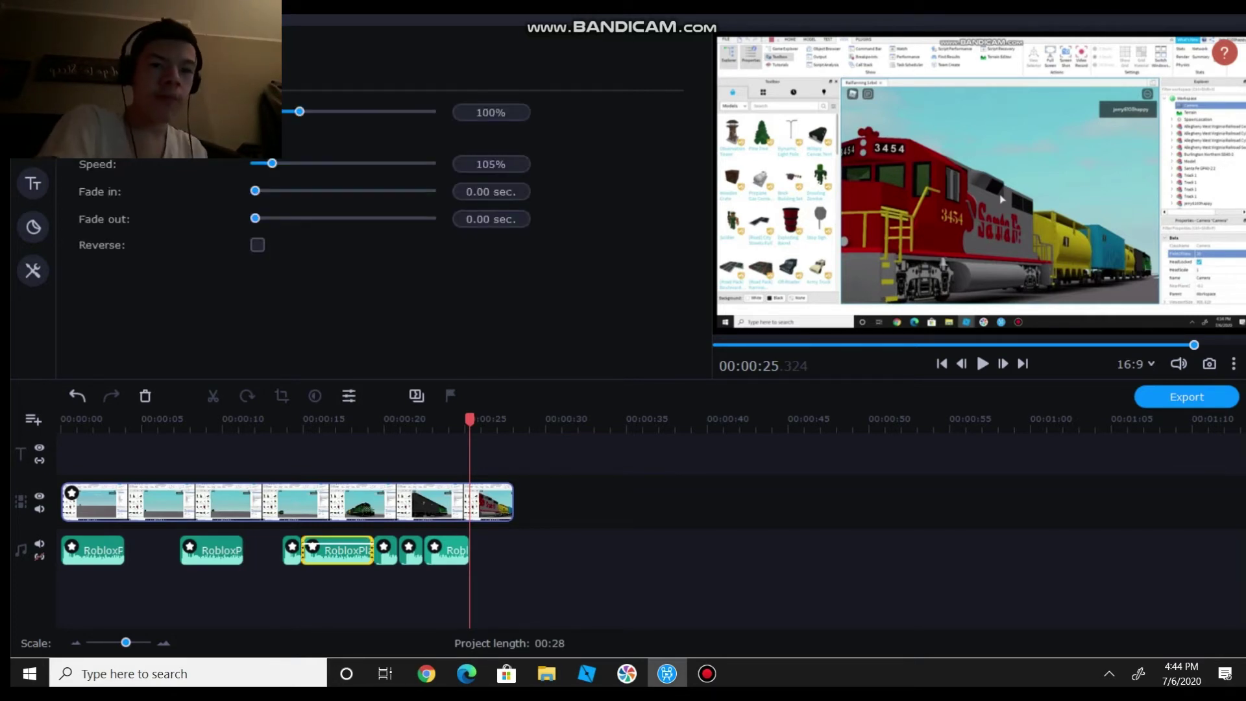
click(308, 420)
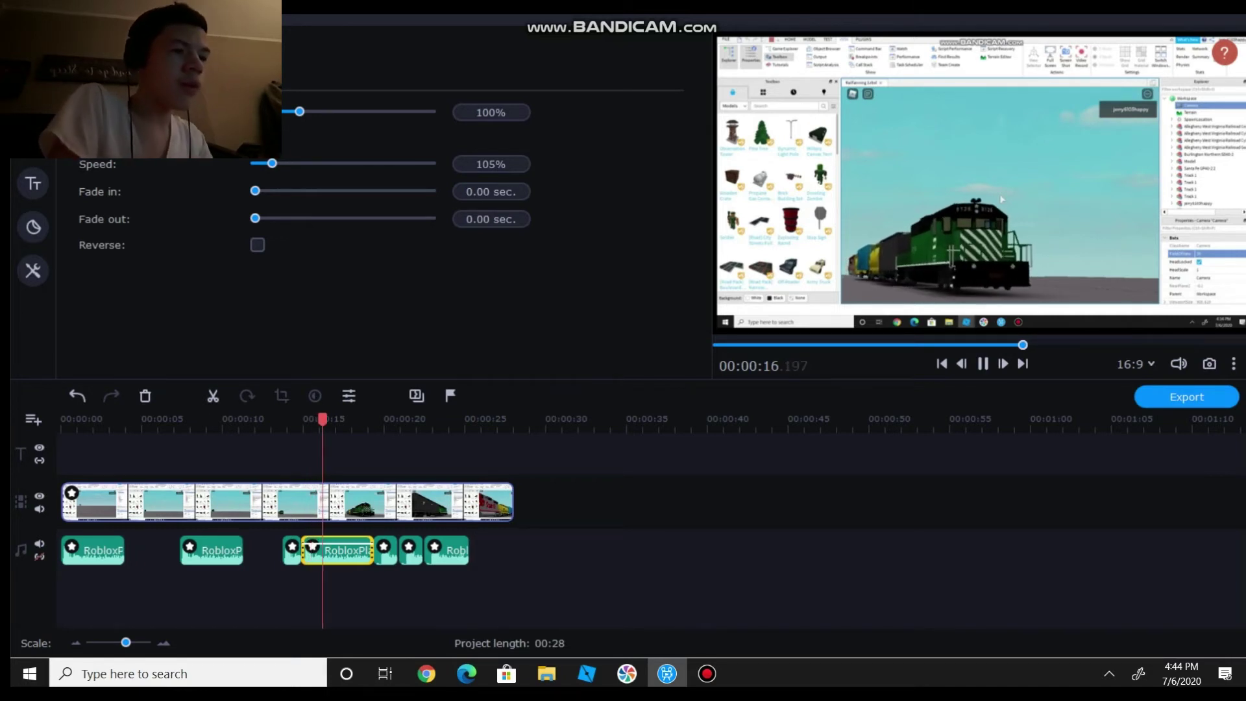
key(ctrl+b)
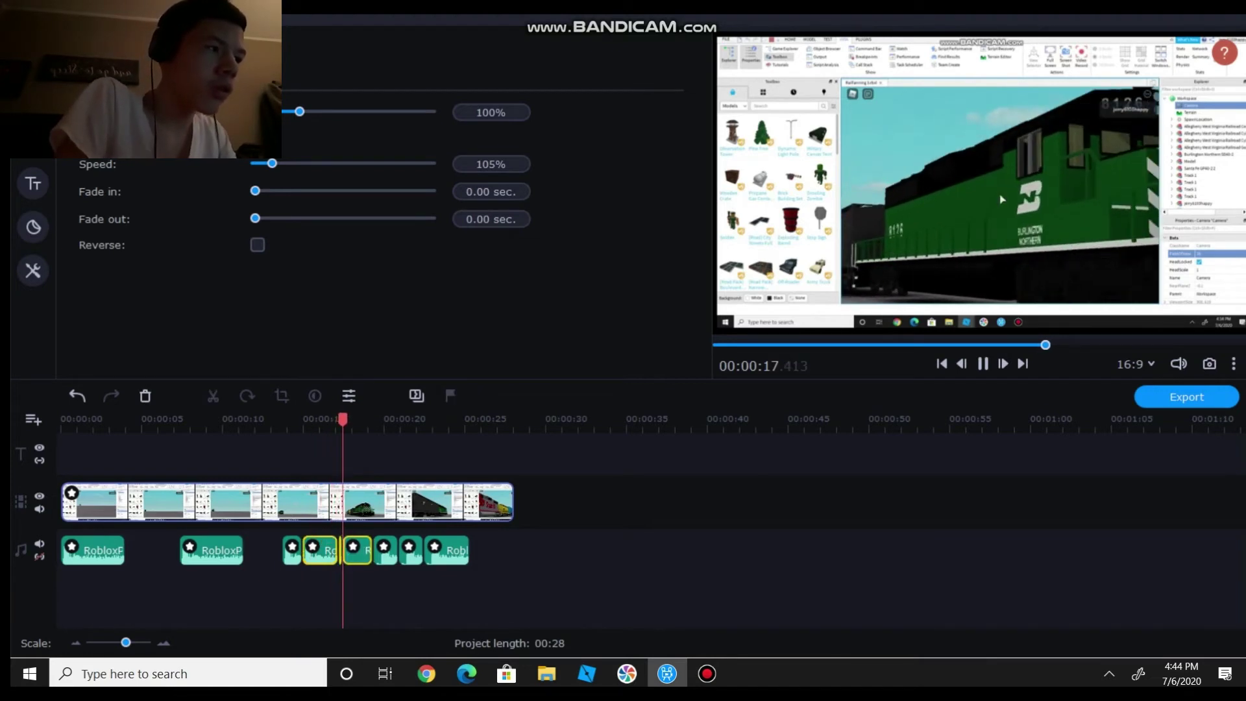
key(ctrl+b)
key(ctrl+b)
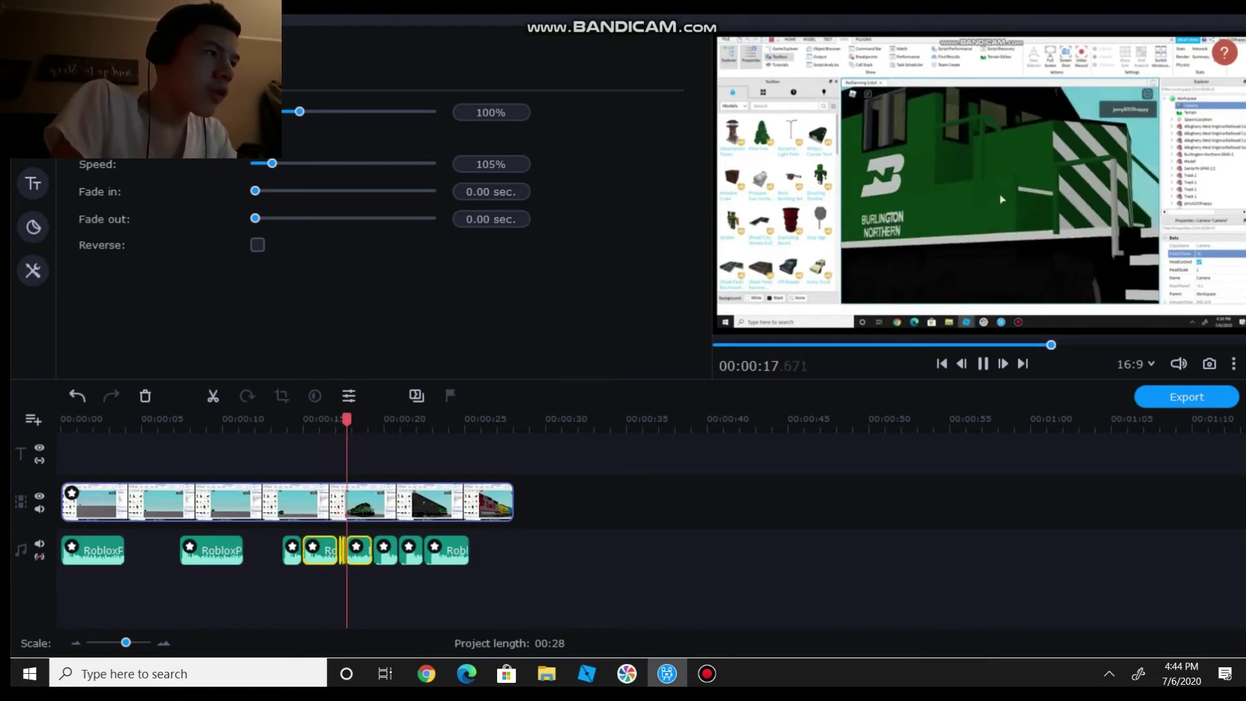
key(space)
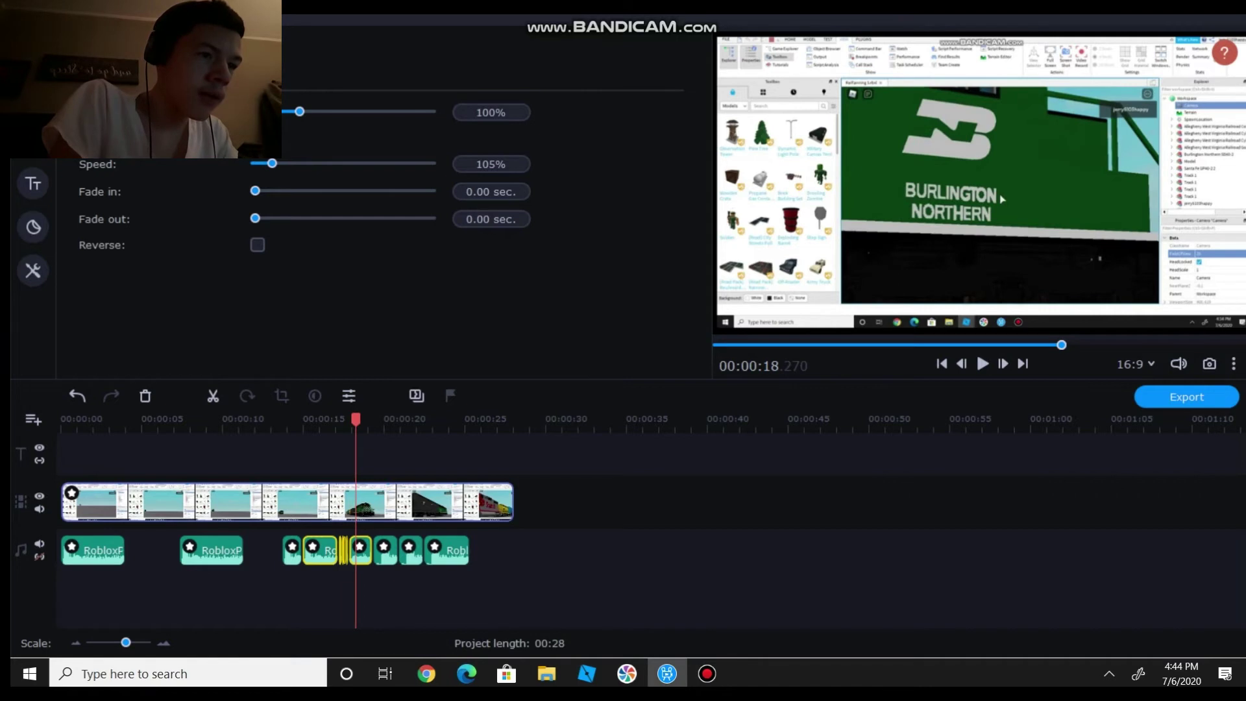
key(Escape)
- Set the last three audio clips' speed to 95% and line them up end to end on the main audio track
drag(532, 579, 372, 538)
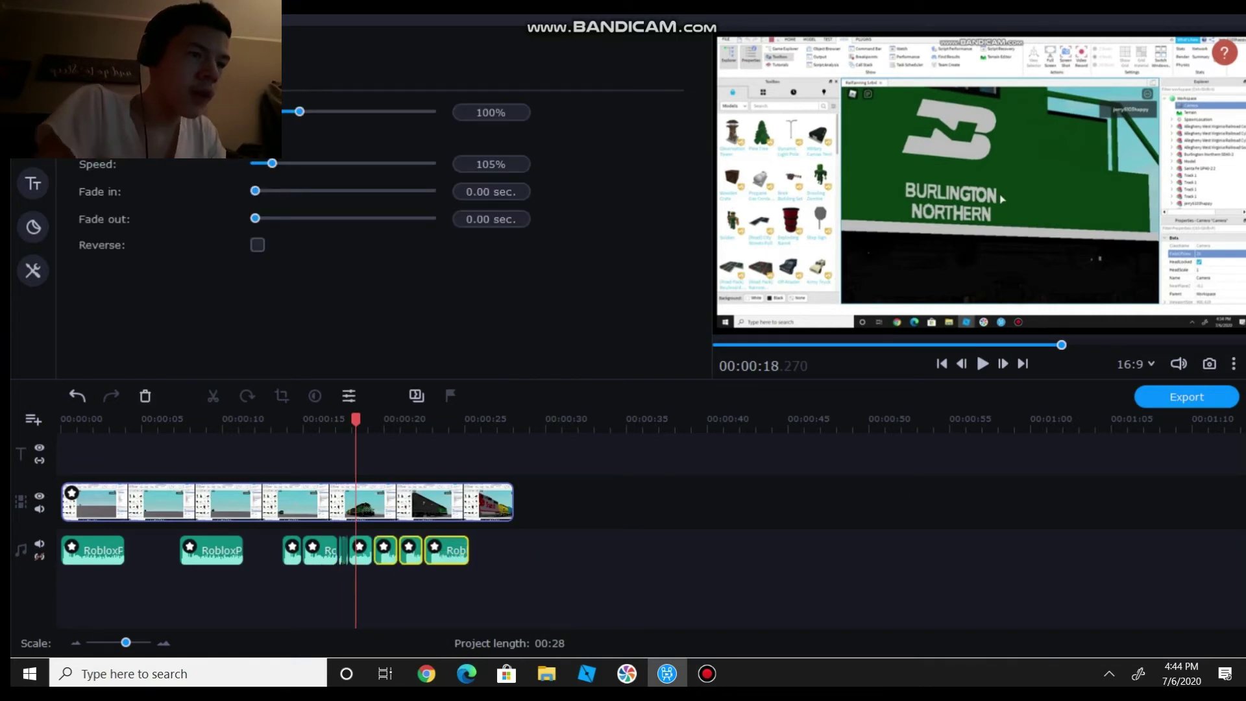
drag(489, 164, 477, 164)
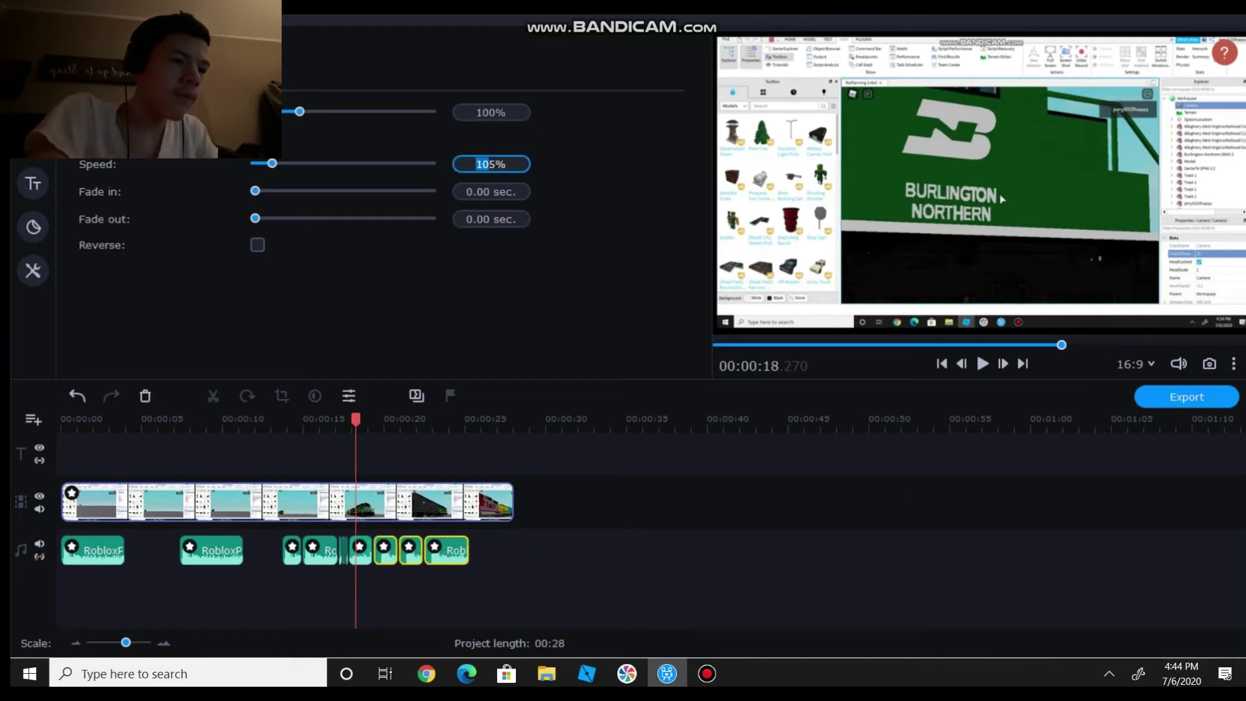
text(9)
key(Return)
key(Escape)
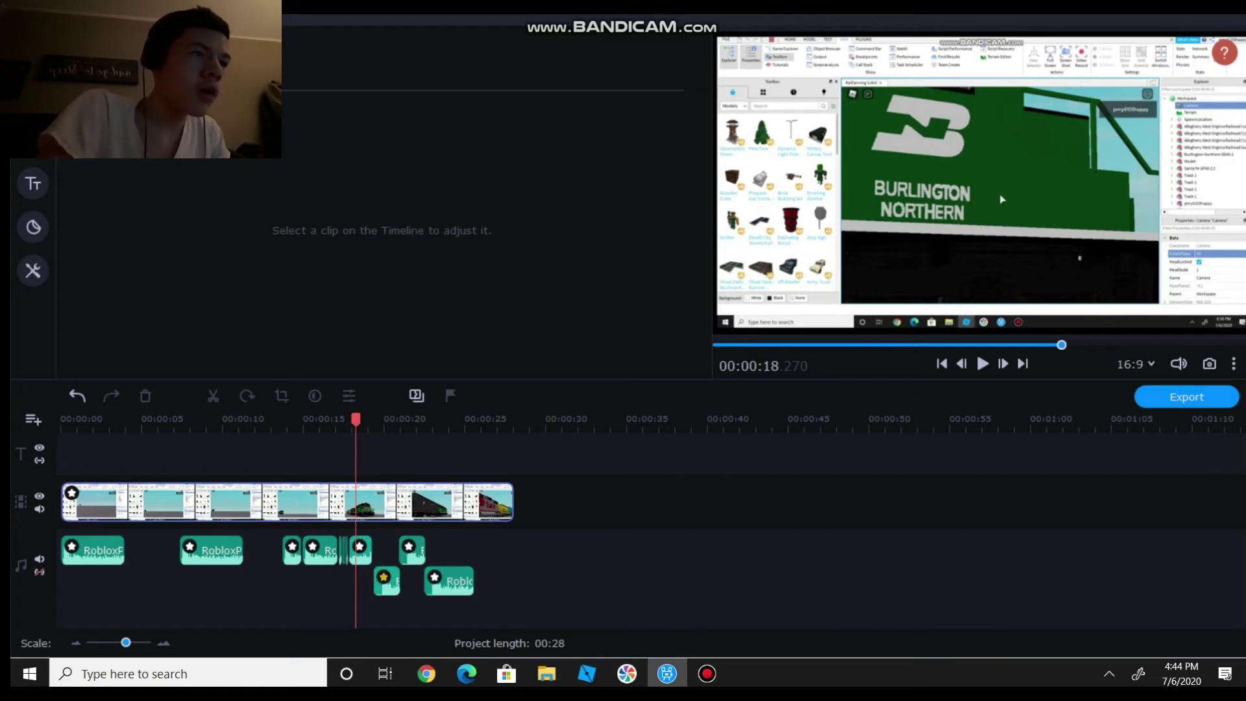
click(389, 581)
drag(388, 581, 460, 551)
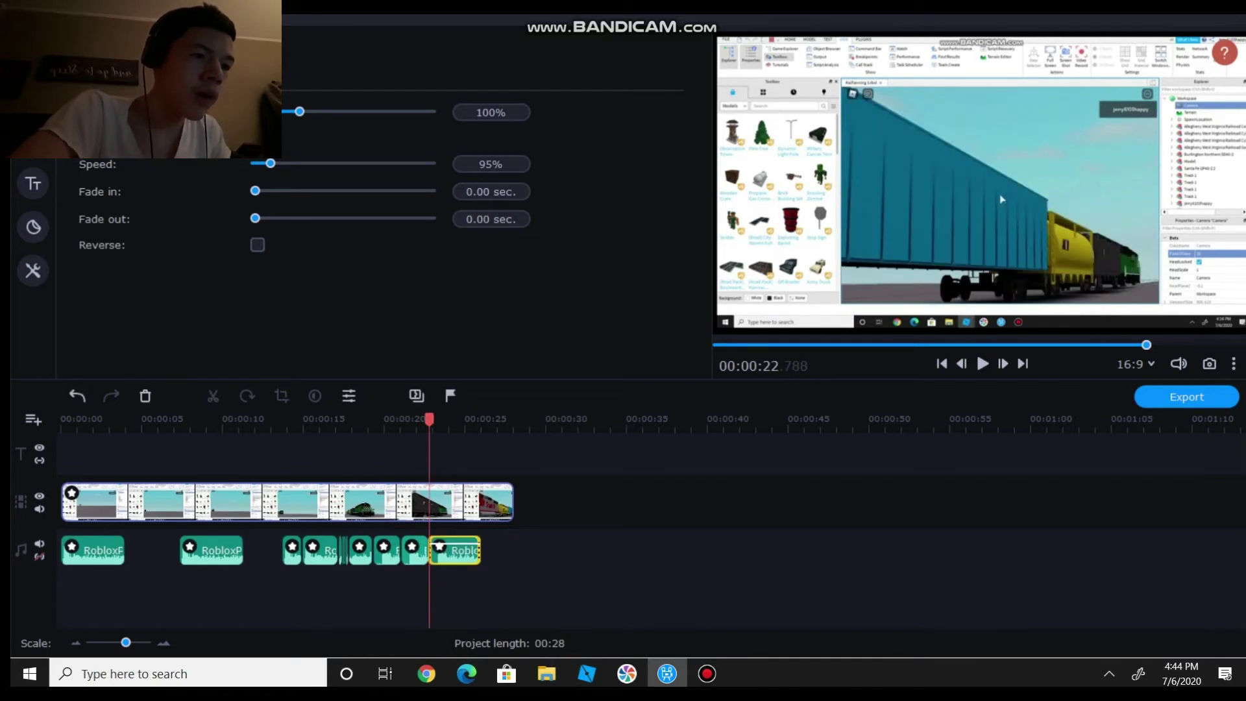
- Set the speed of the audio piece at about 18 seconds to 95% and realign the clips following it end to end
click(359, 550)
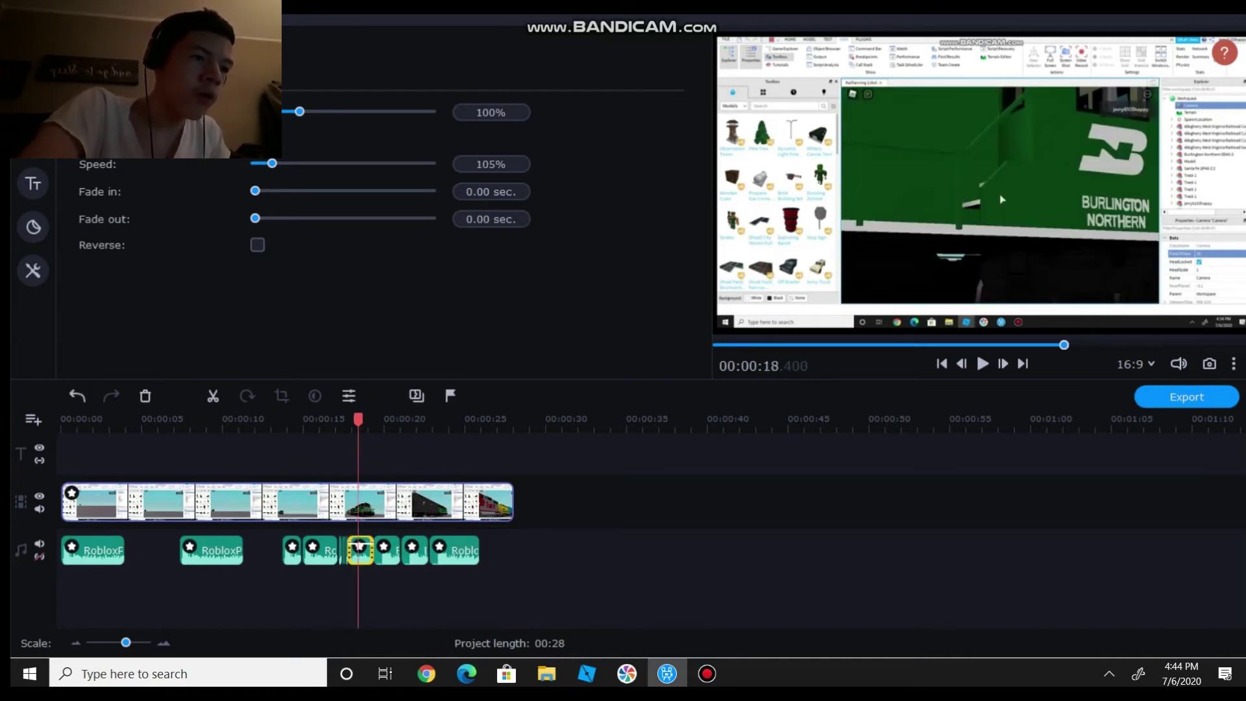
click(489, 164)
drag(489, 164, 475, 164)
text(9)
key(Return)
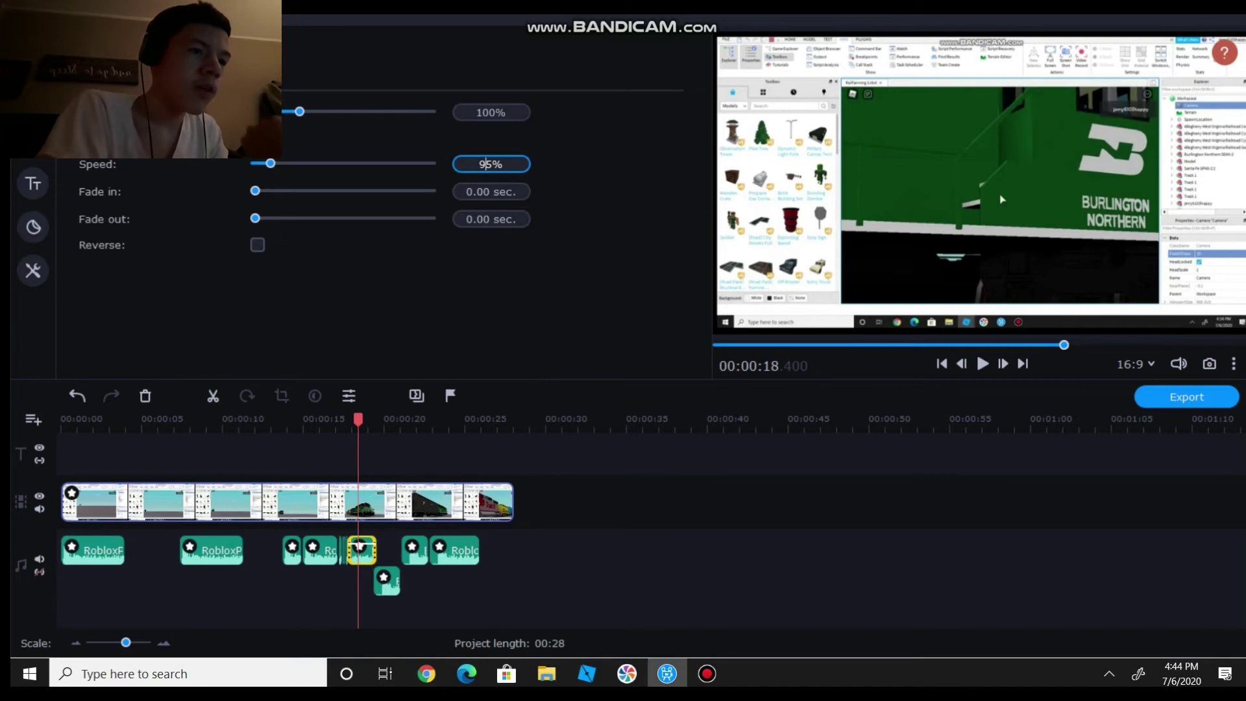
drag(392, 581, 457, 552)
click(454, 581)
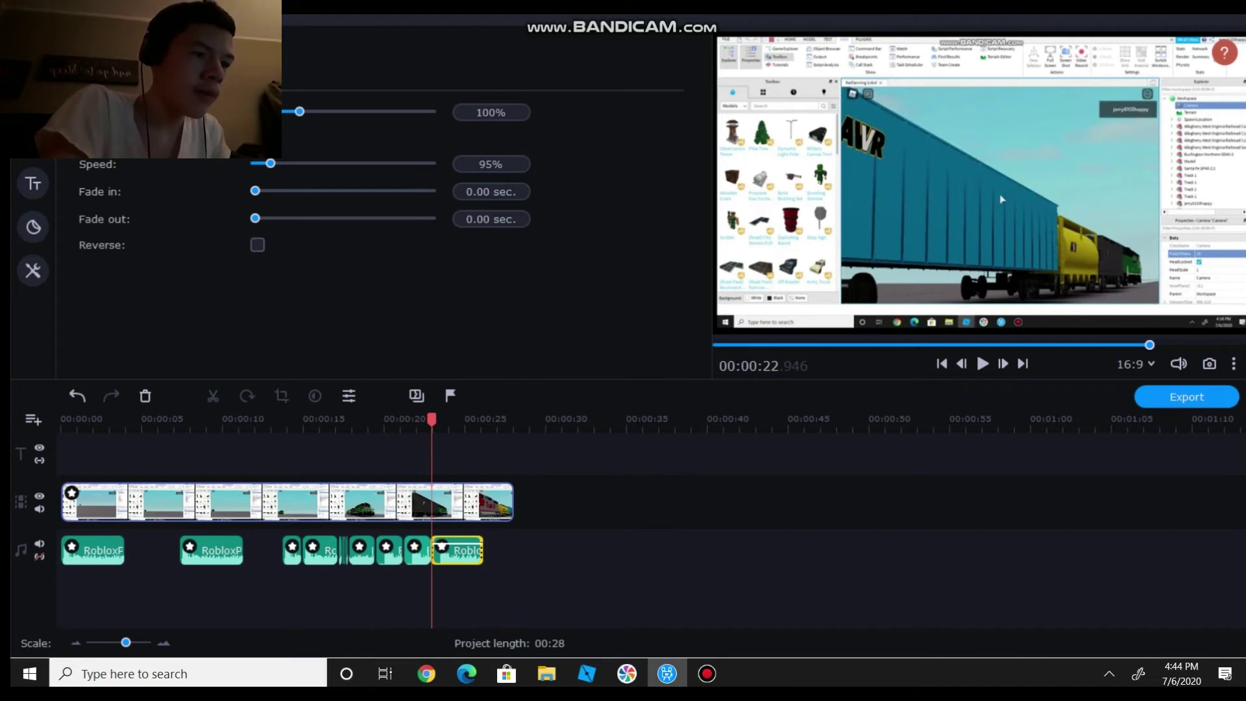
- Set the speed of the first two short audio pieces after 17 seconds to 103% and 101%
drag(126, 642, 130, 643)
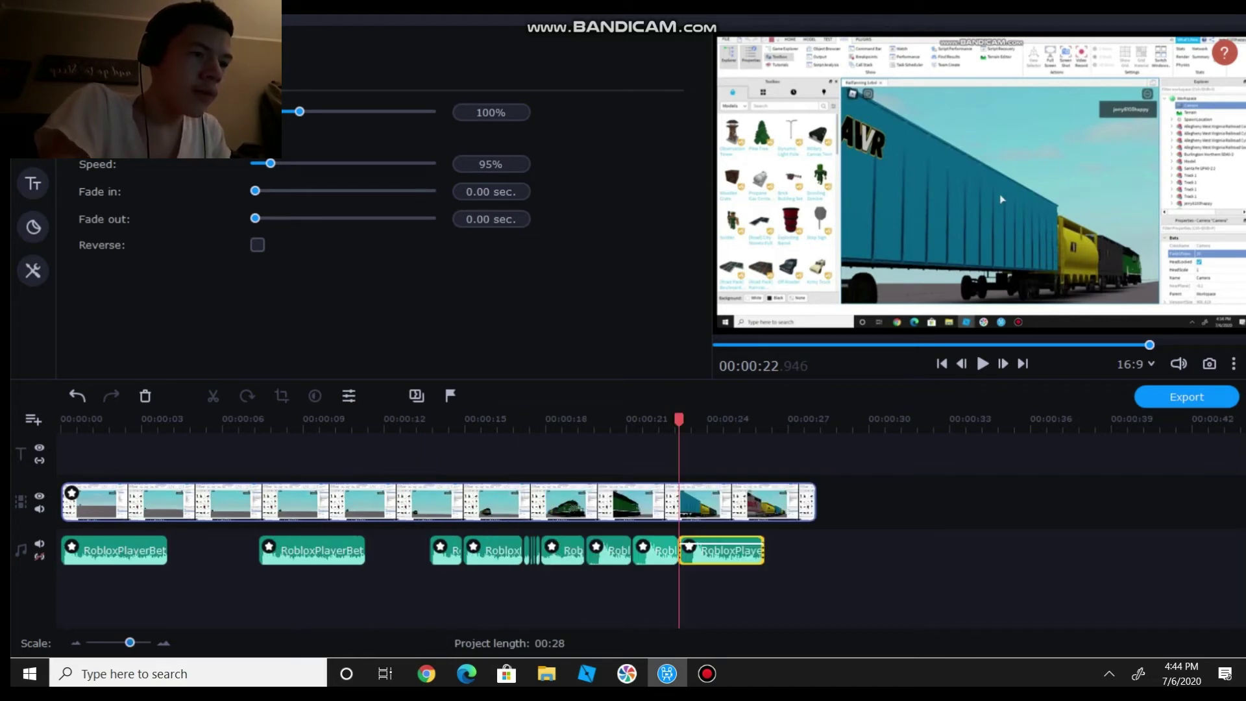
click(527, 550)
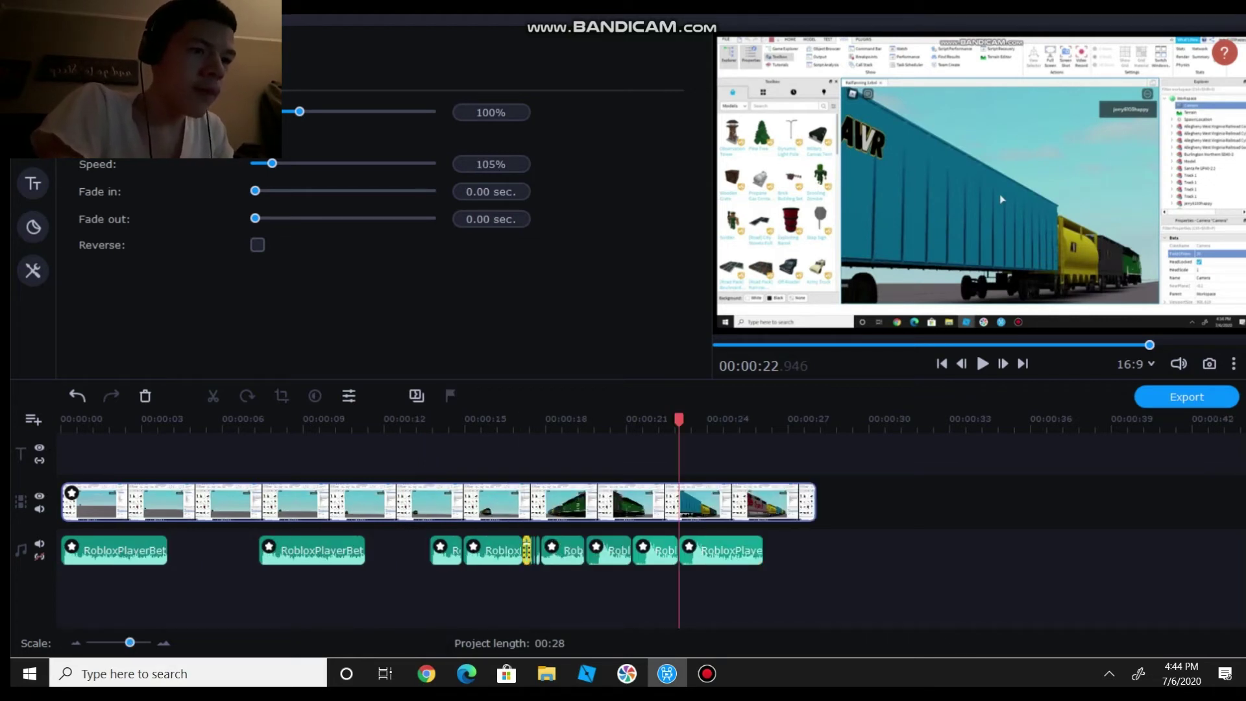
click(500, 164)
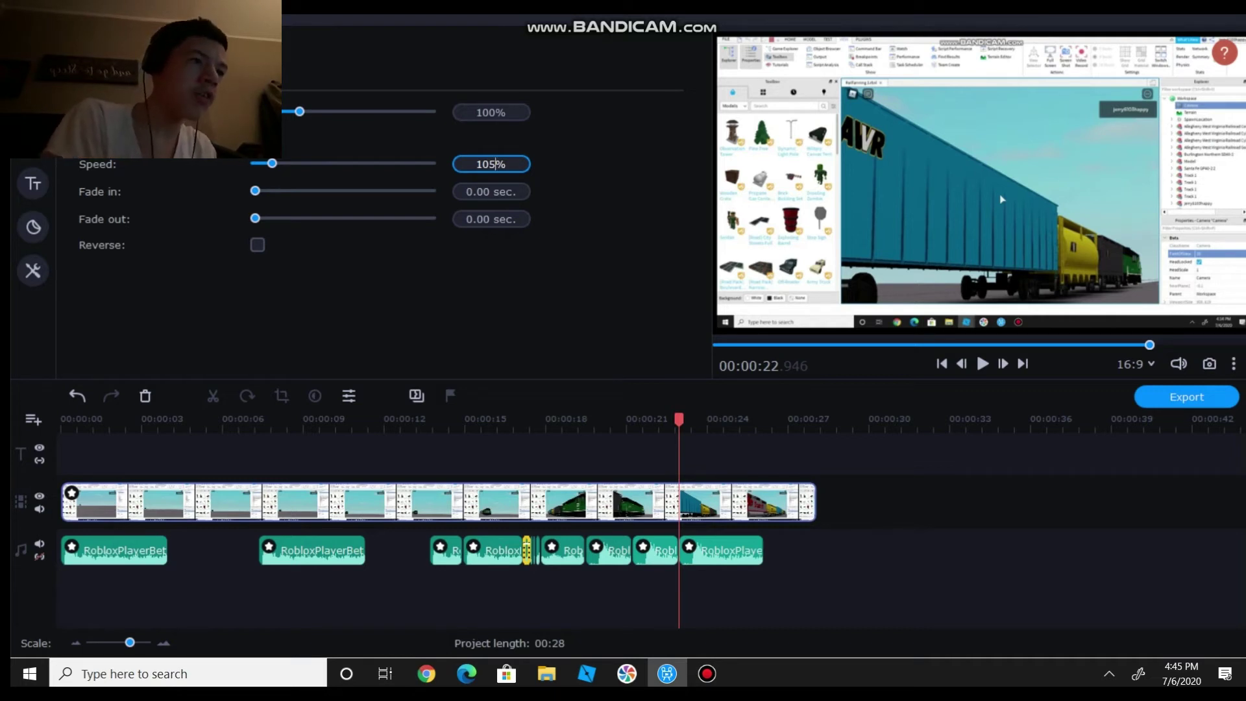
text(0)
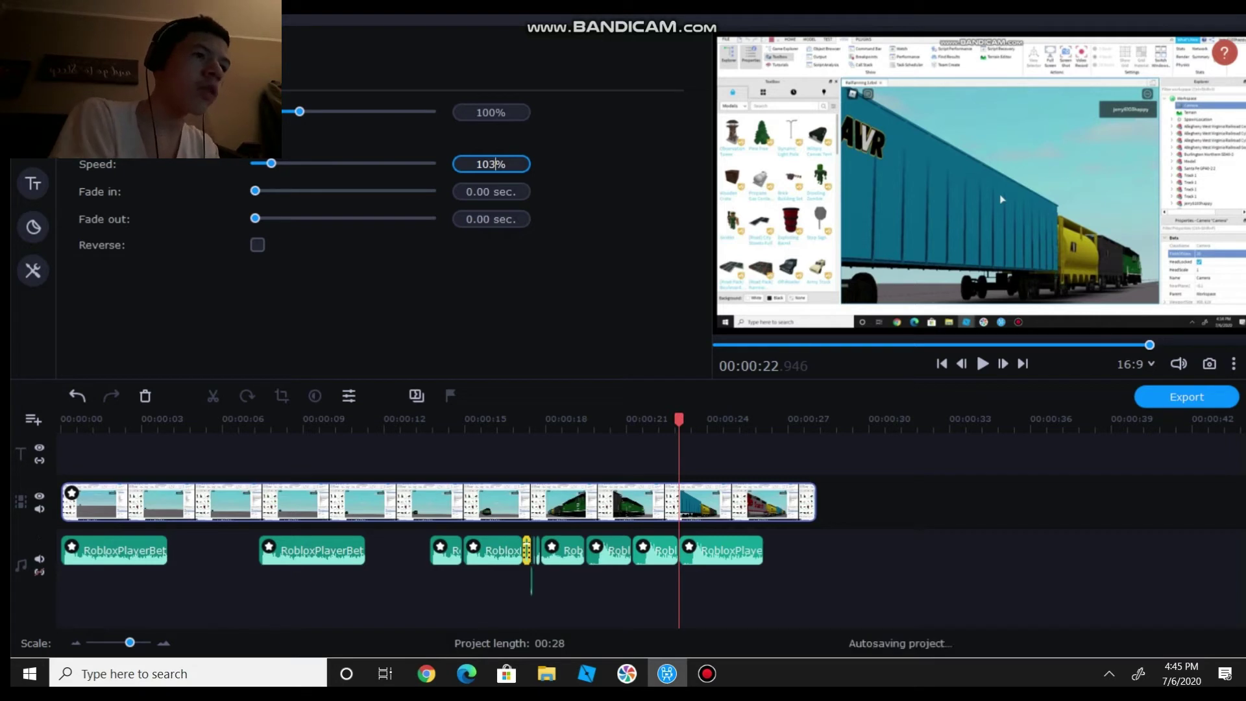
key(Return)
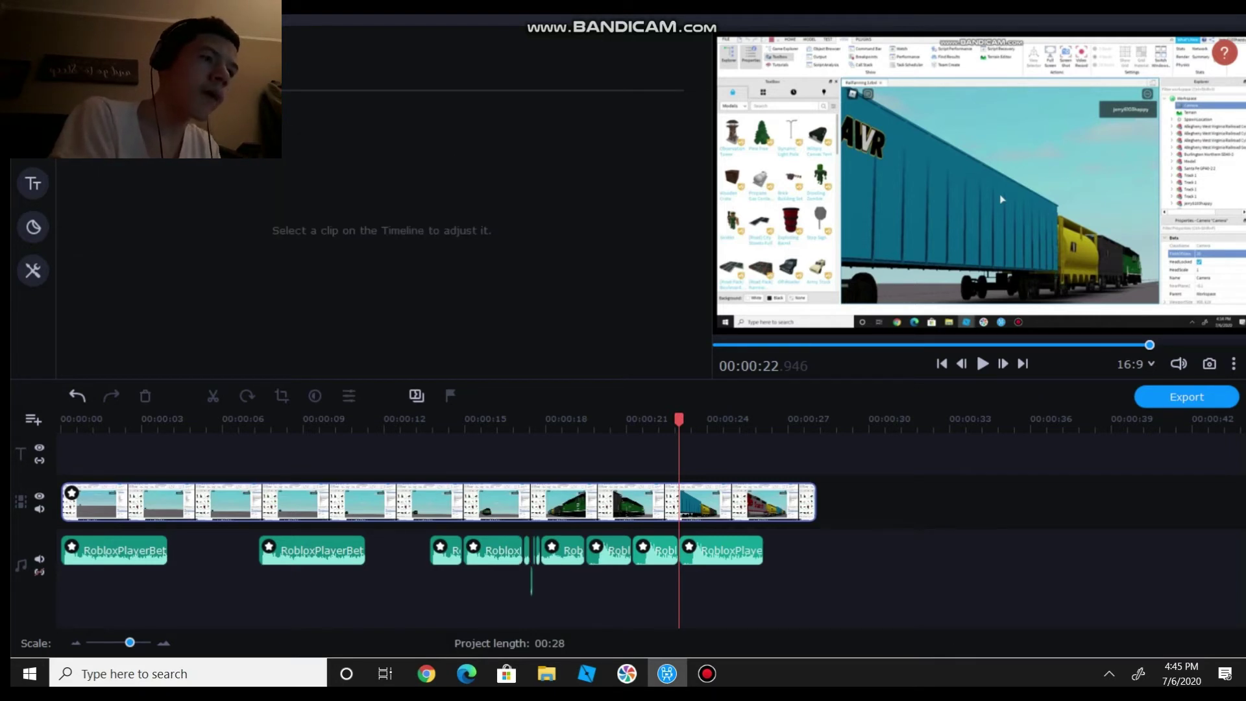
click(531, 581)
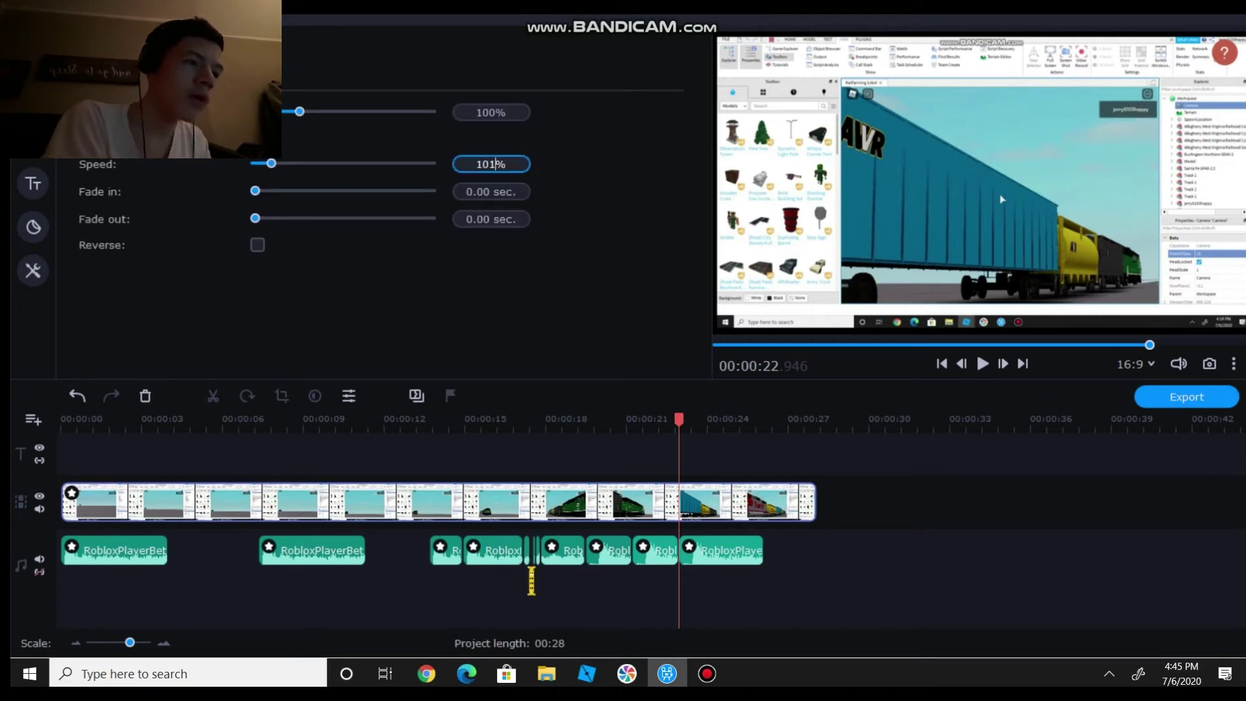
key(Return)
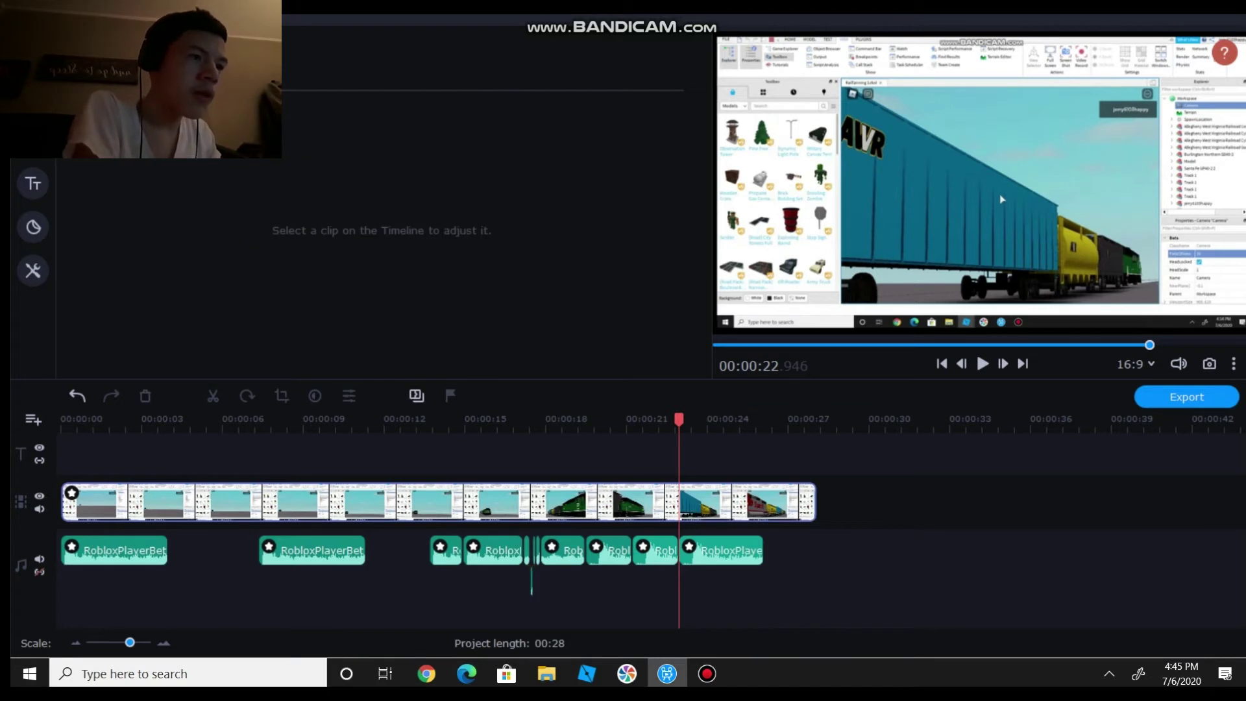
- Set the speed of the third and fourth short audio pieces before 18 seconds to 99% and 97%
click(534, 551)
click(539, 581)
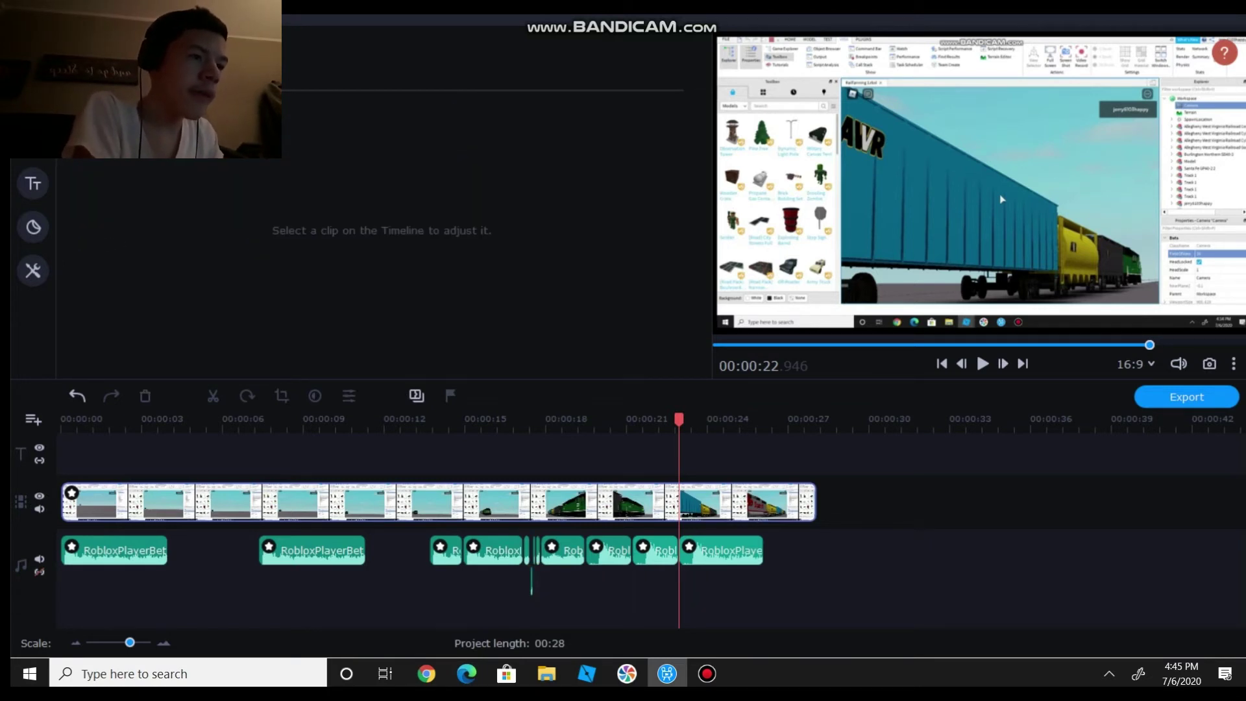
click(535, 552)
double_click(491, 164)
text(99)
key(Return)
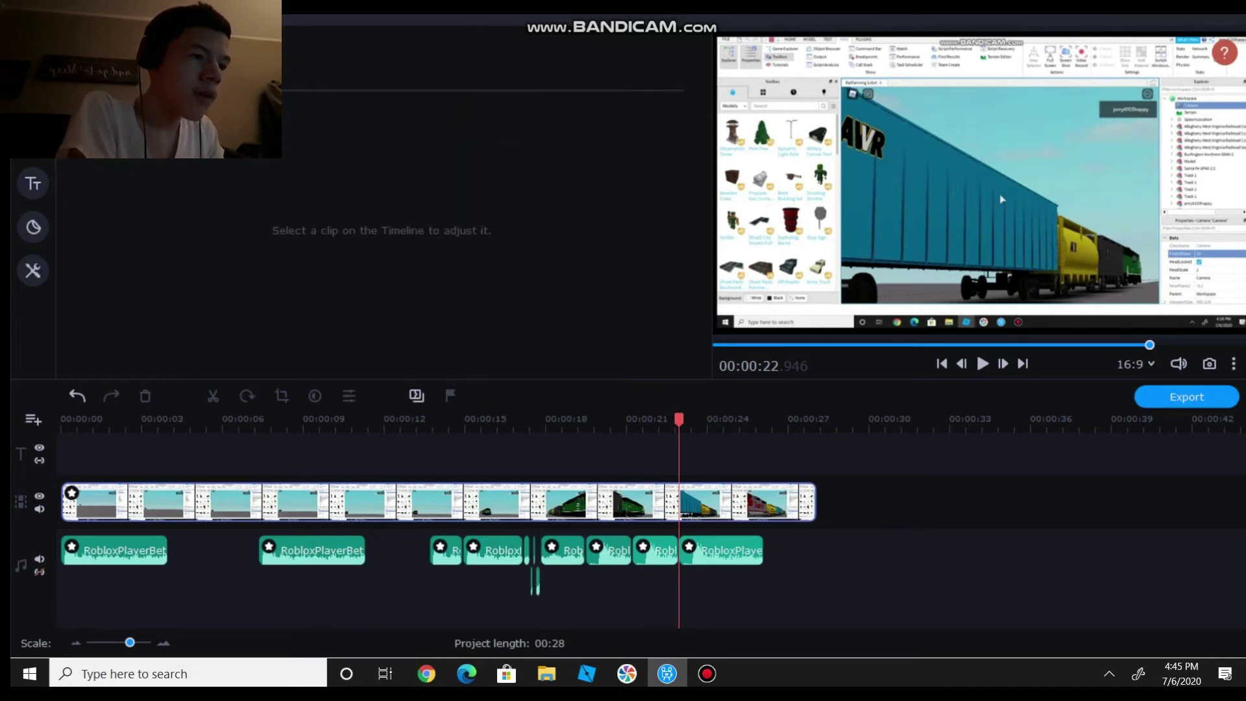
right_click(539, 584)
double_click(491, 164)
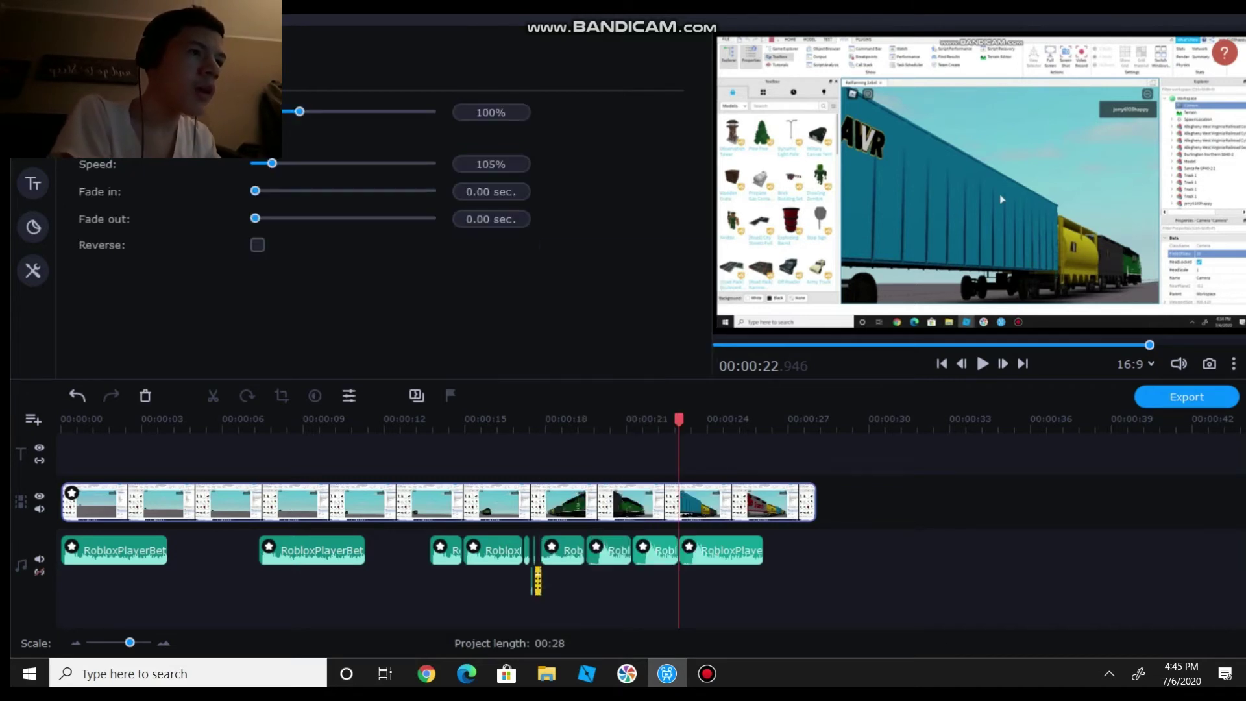
text(97)
key(Return)
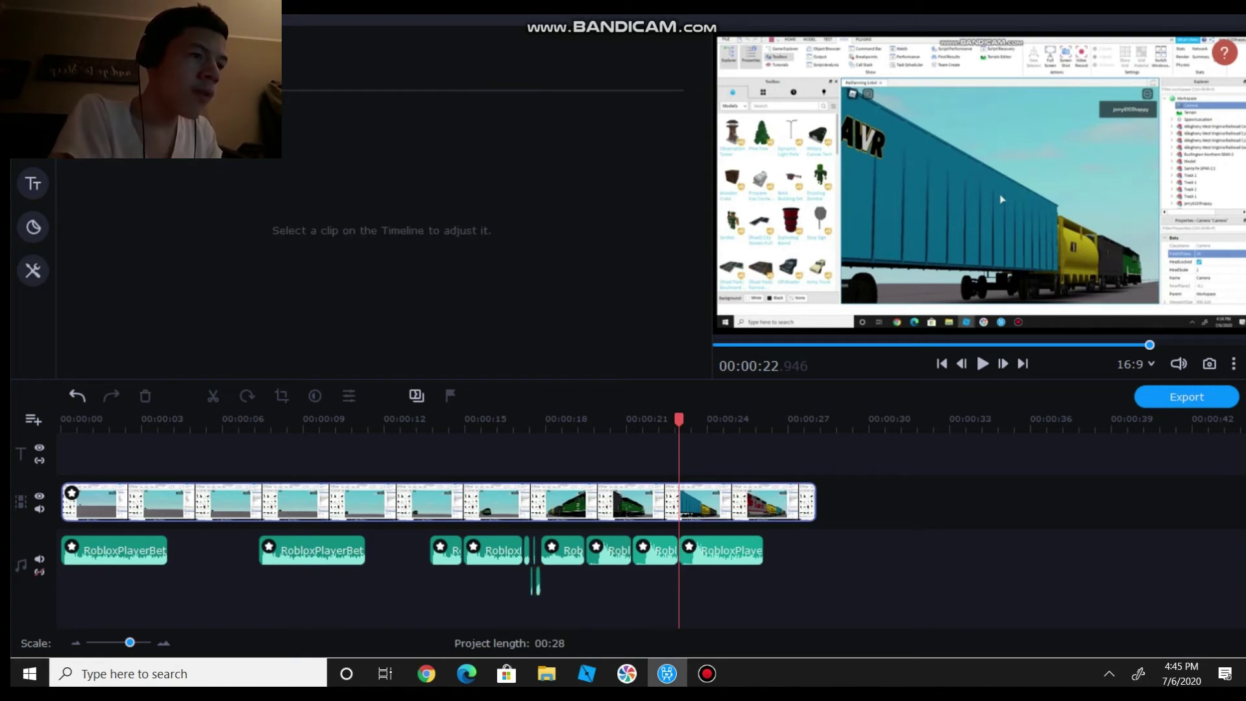
- Line up the short audio pieces and the clips following them end to end on the main audio track
drag(531, 581, 534, 548)
key(Down)
key(Down)
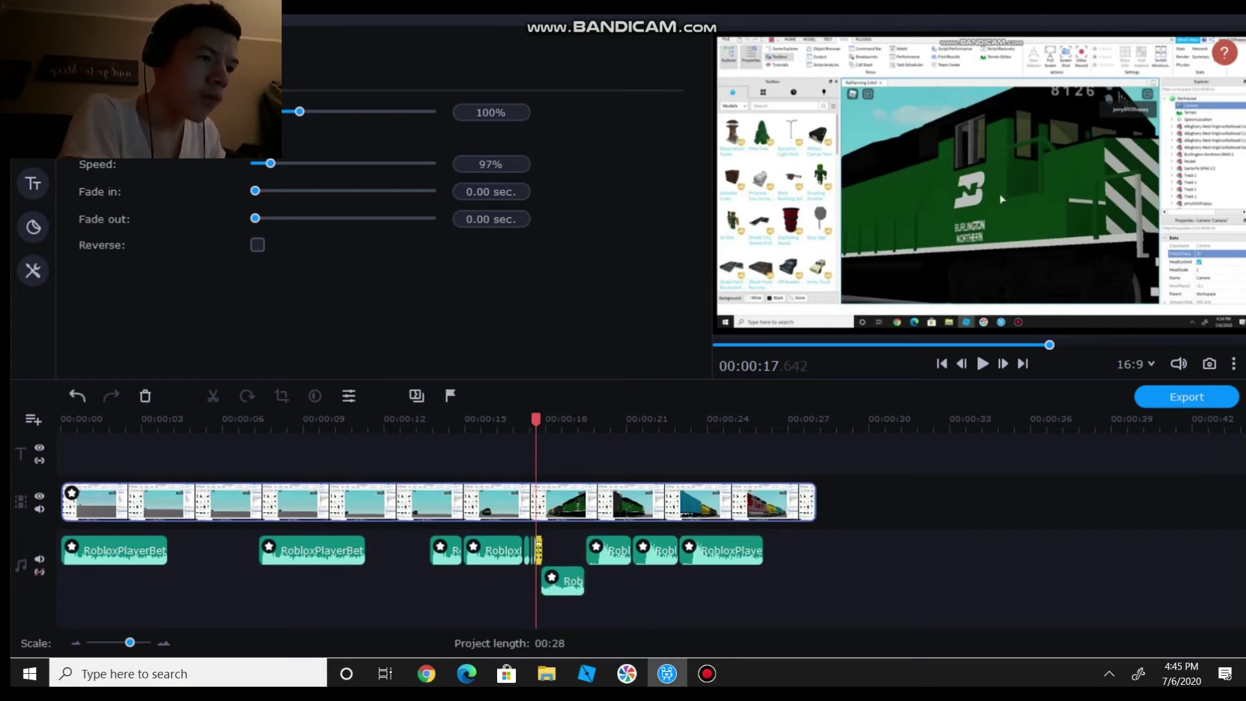
drag(572, 581, 603, 550)
drag(662, 581, 720, 550)
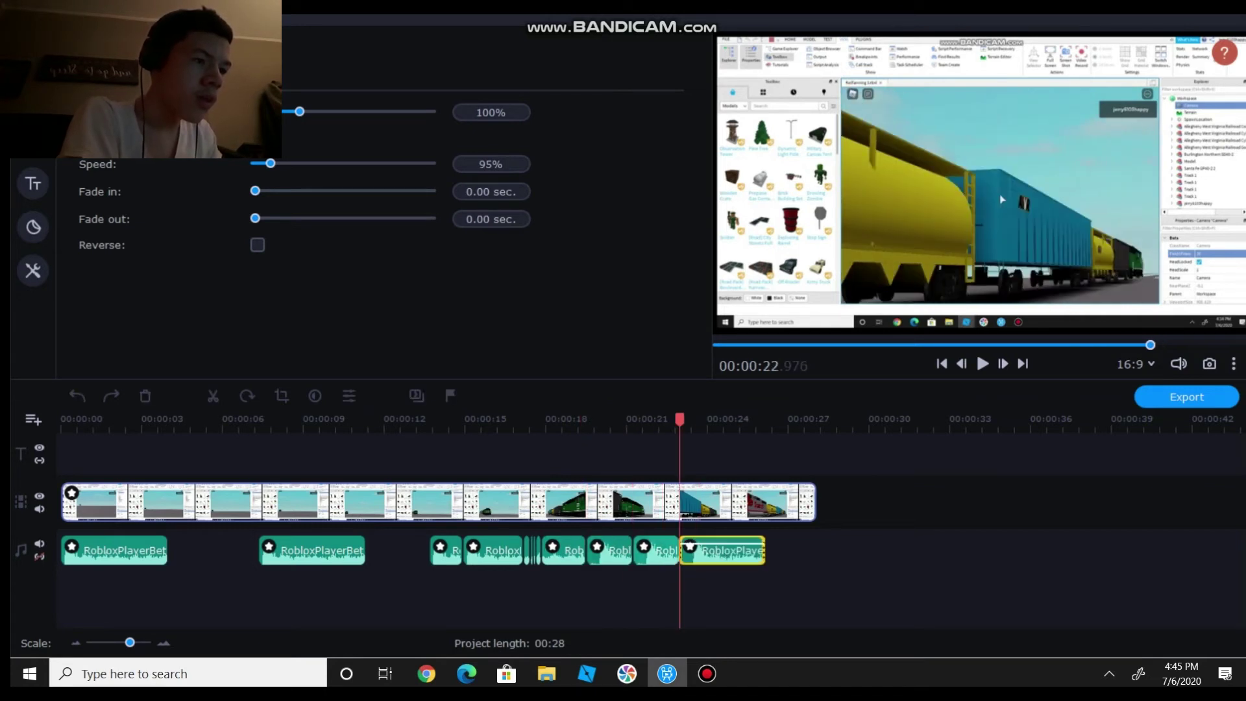
- Play the project from about 16 seconds to check the horn's pitch drop as the train passes
click(572, 550)
click(587, 551)
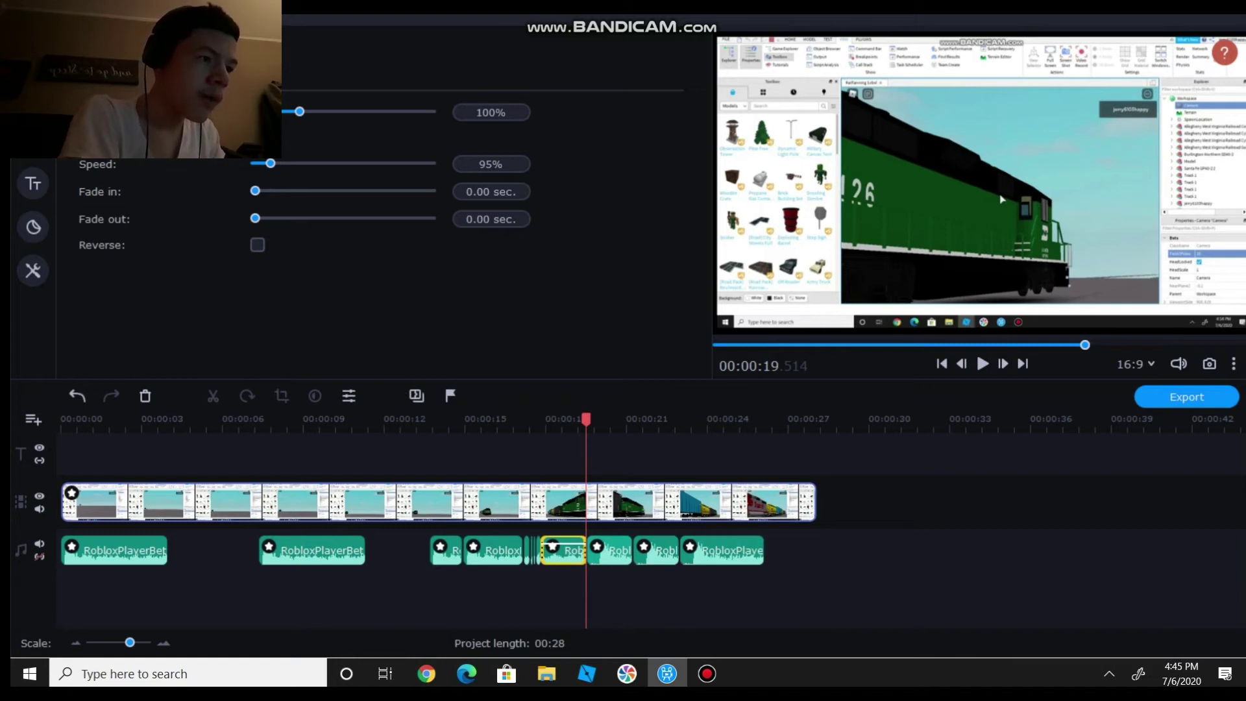
click(1024, 345)
key(Escape)
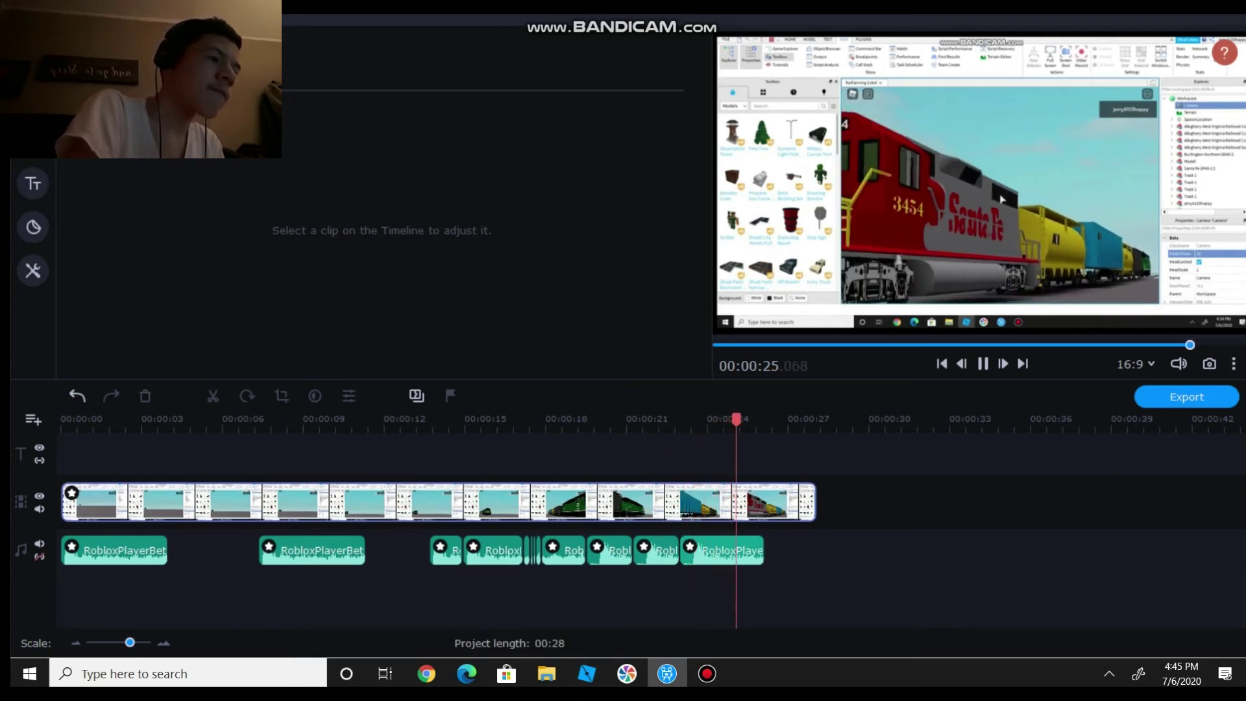
key(space)
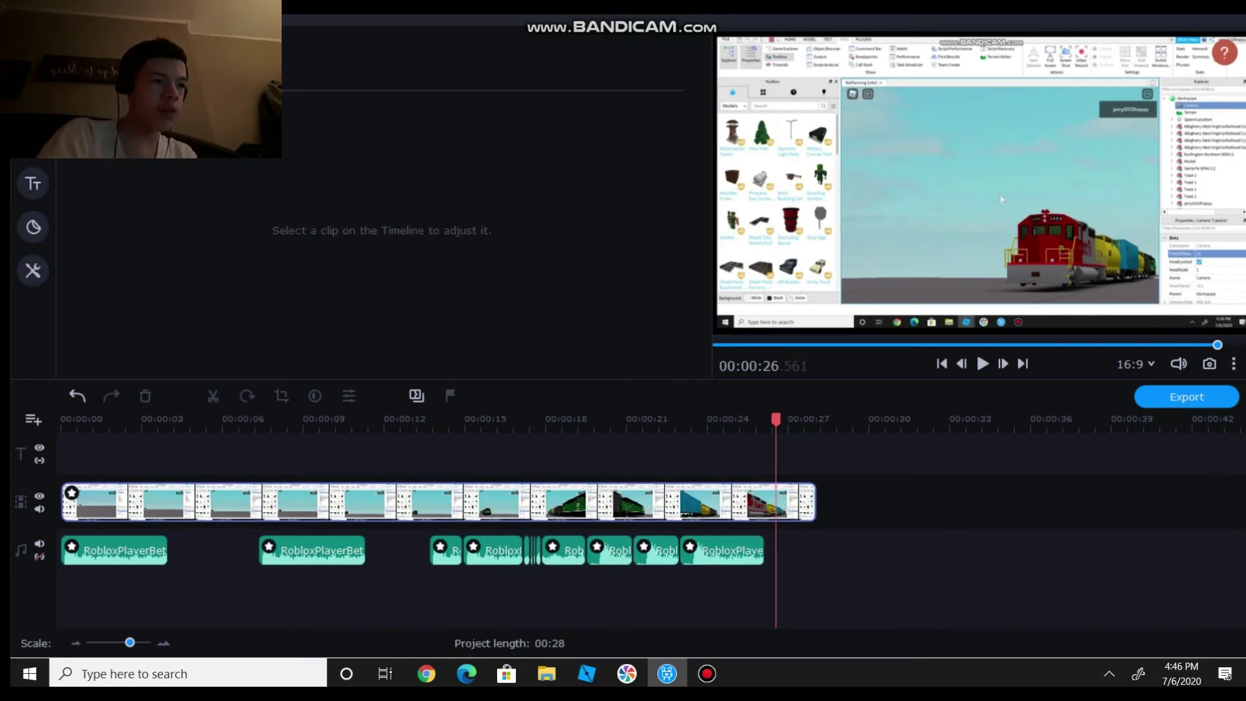
- Add the RobloxPlayerBeta 15-32-19-479.mp4 clip after the train recording, detach its audio and delete its video part
click(33, 53)
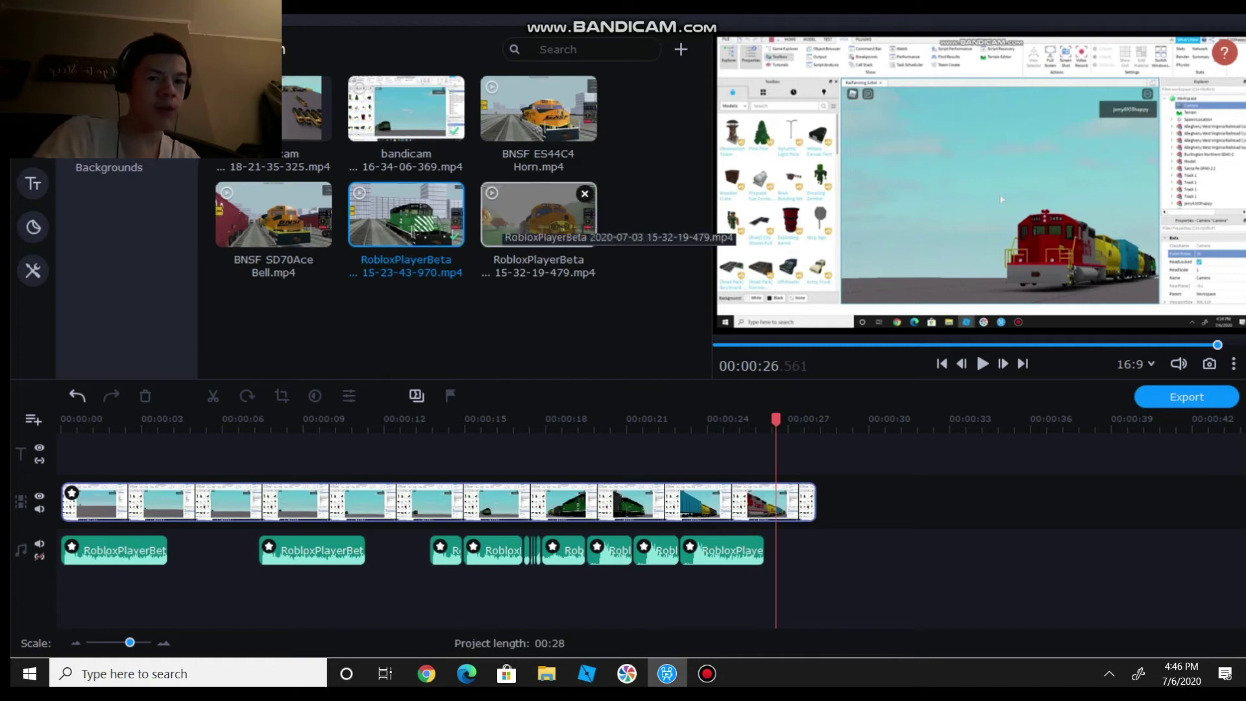
click(519, 221)
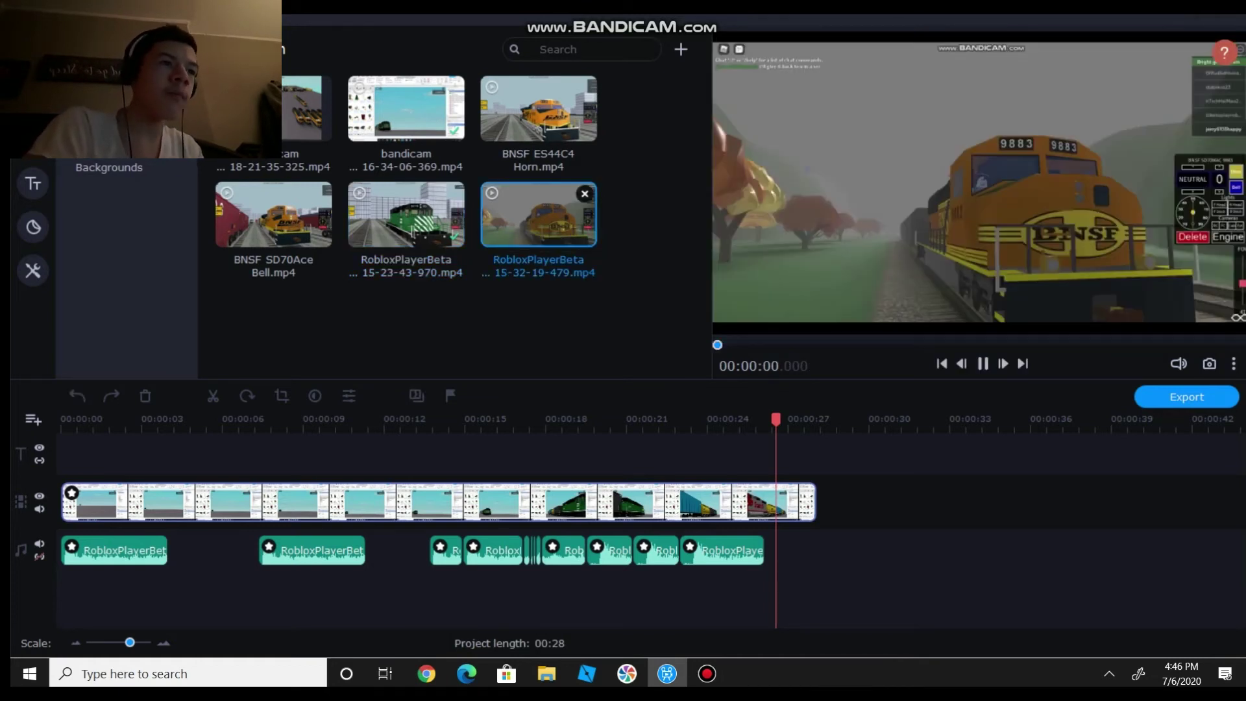
drag(538, 214, 819, 503)
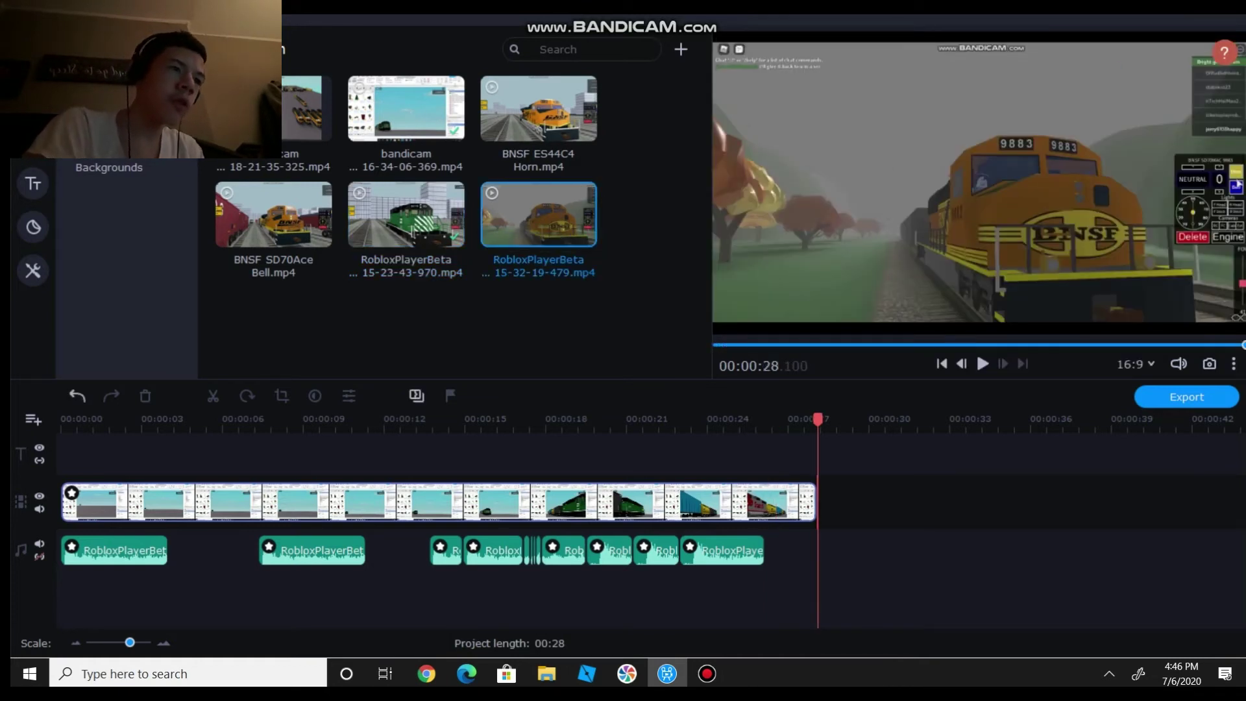
click(954, 421)
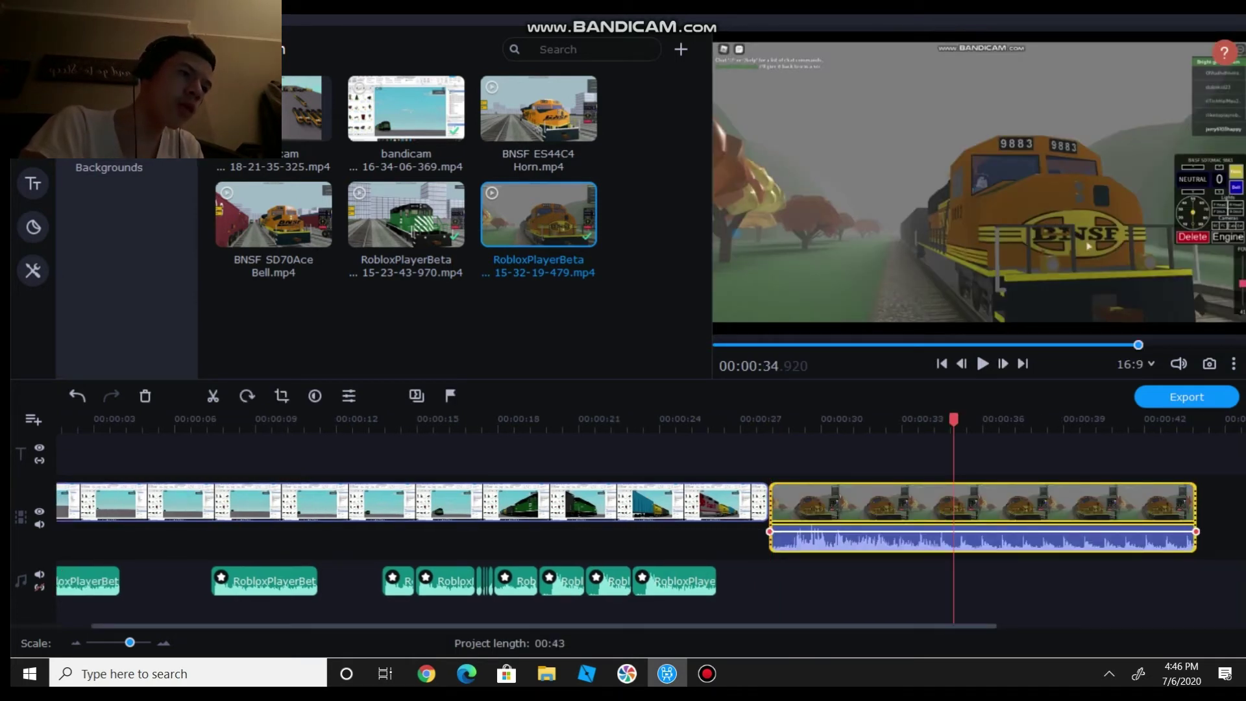
click(937, 540)
click(919, 420)
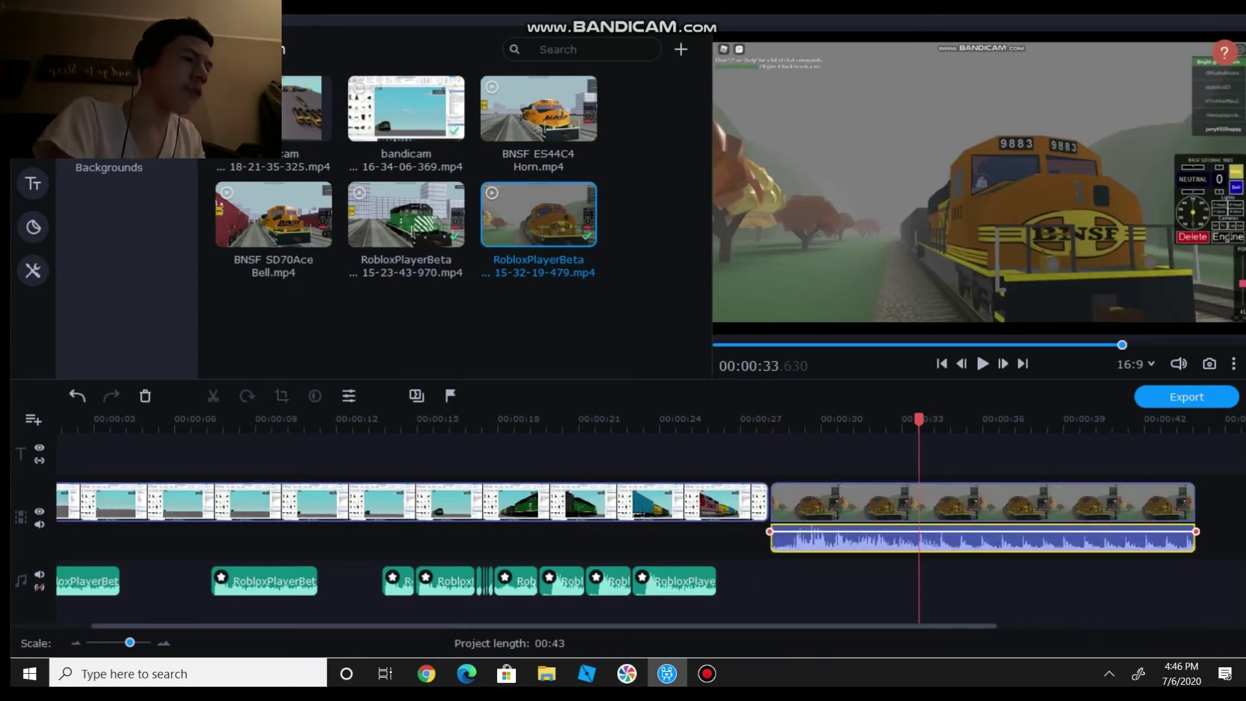
drag(919, 540, 933, 581)
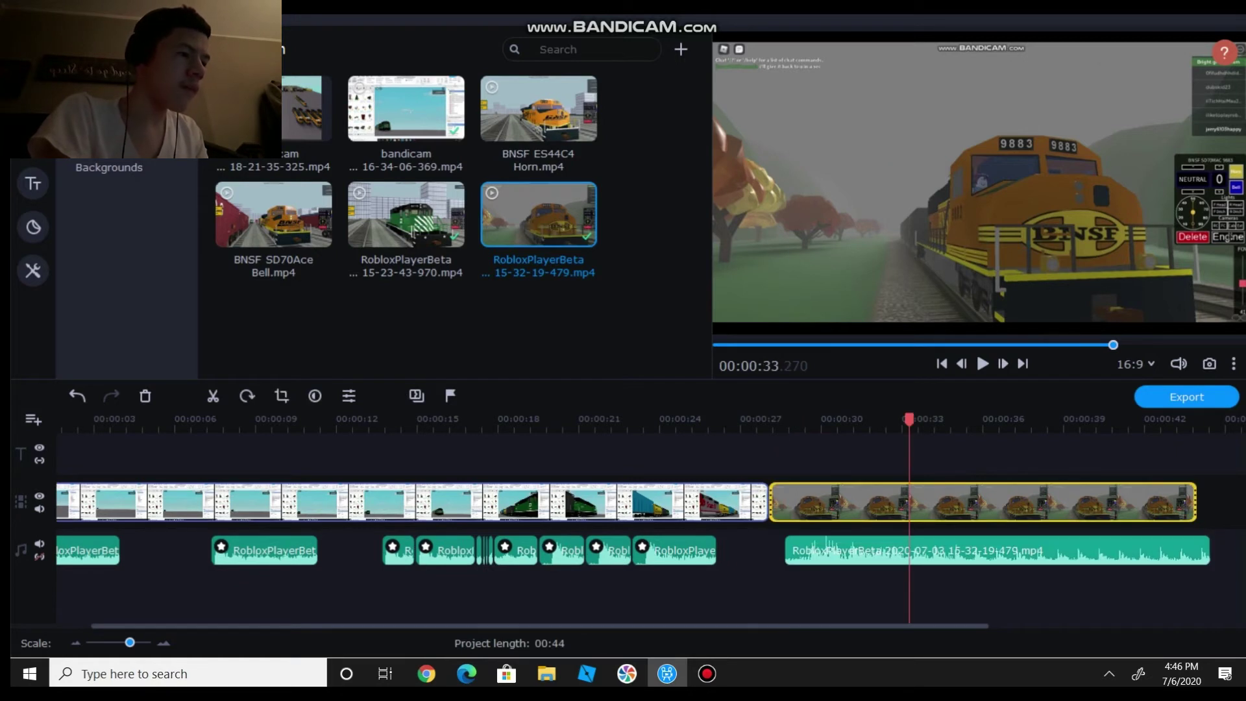
key(Delete)
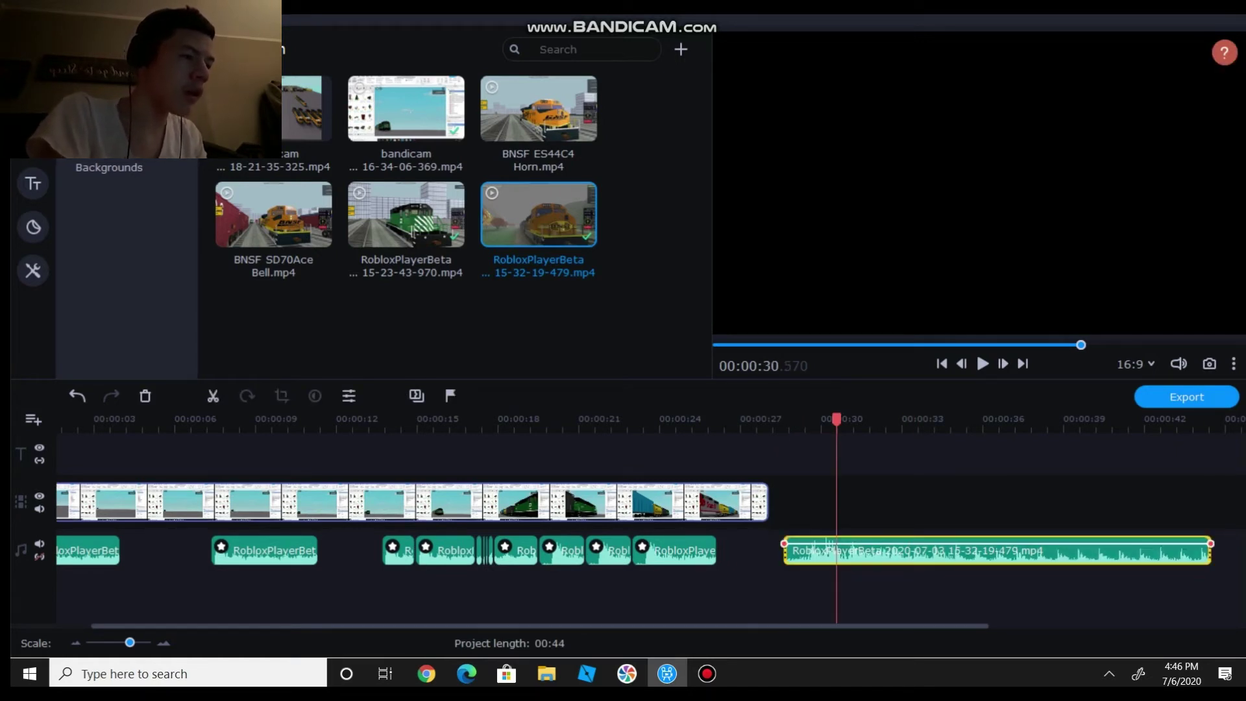
- Trim the detached audio's start to about 32.5 seconds and move the clip to the project's beginning beneath the horn clips
click(817, 550)
drag(829, 544, 889, 551)
key(space)
key(space)
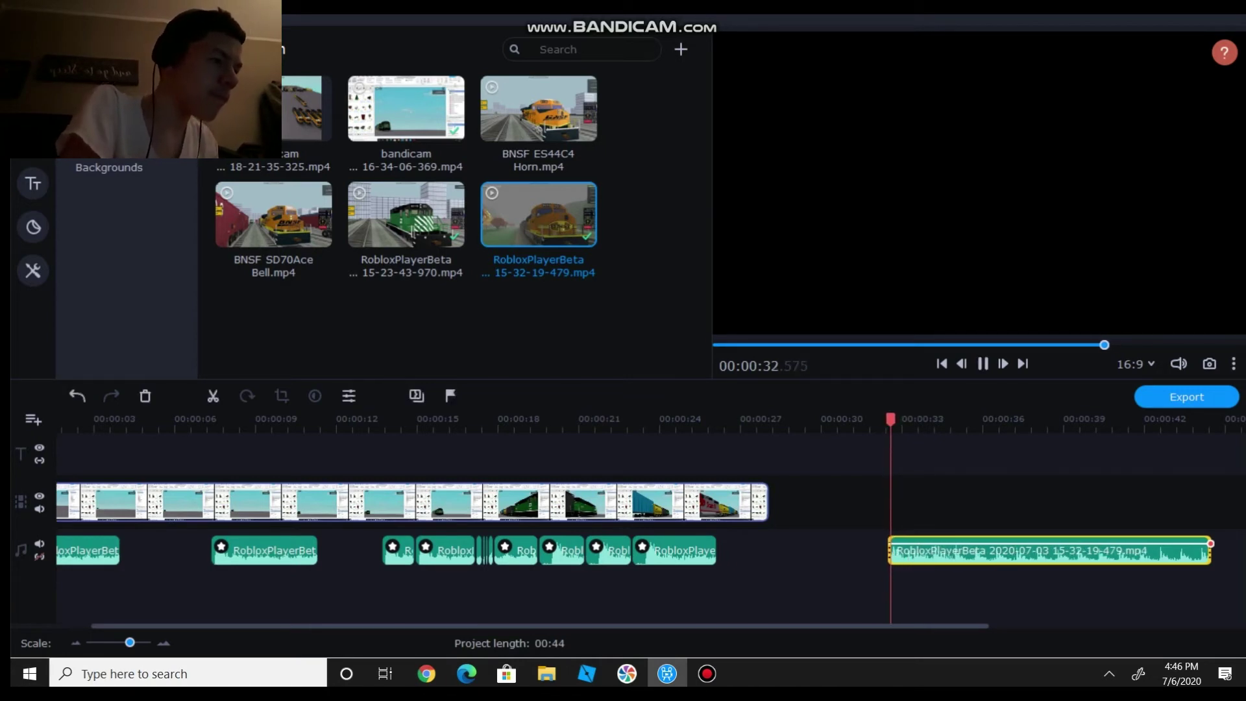
drag(928, 551, 114, 582)
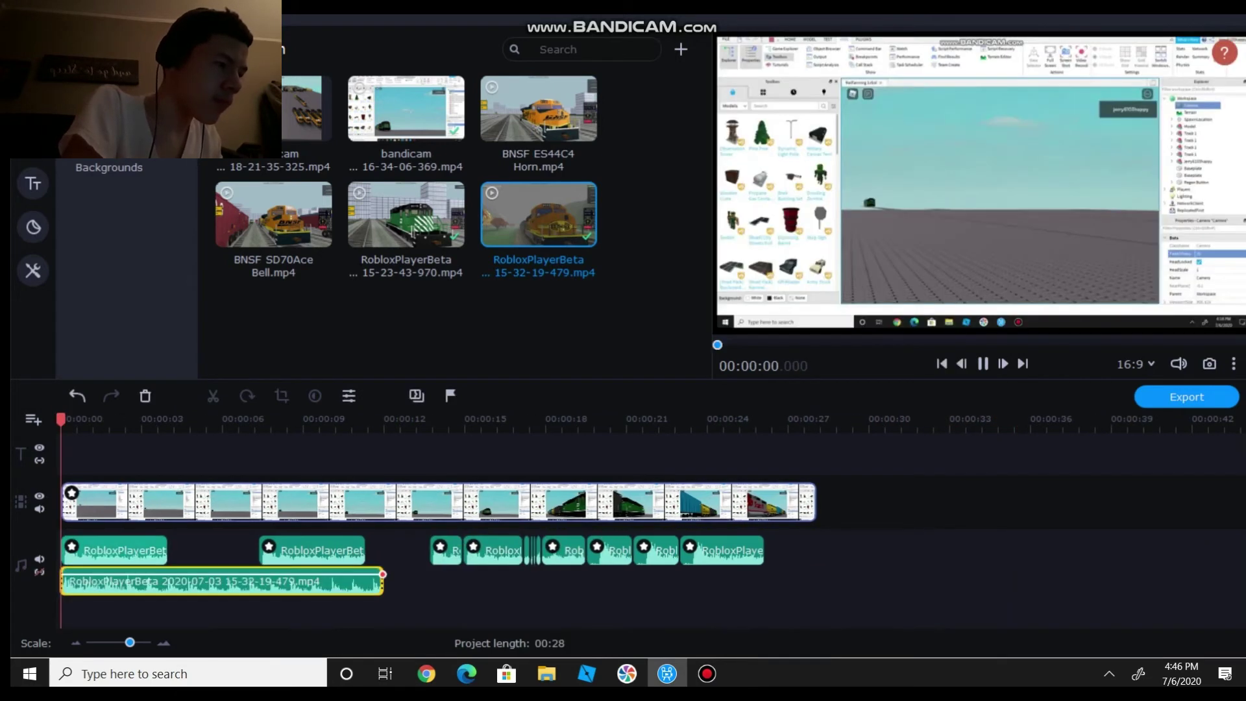
right_click(97, 585)
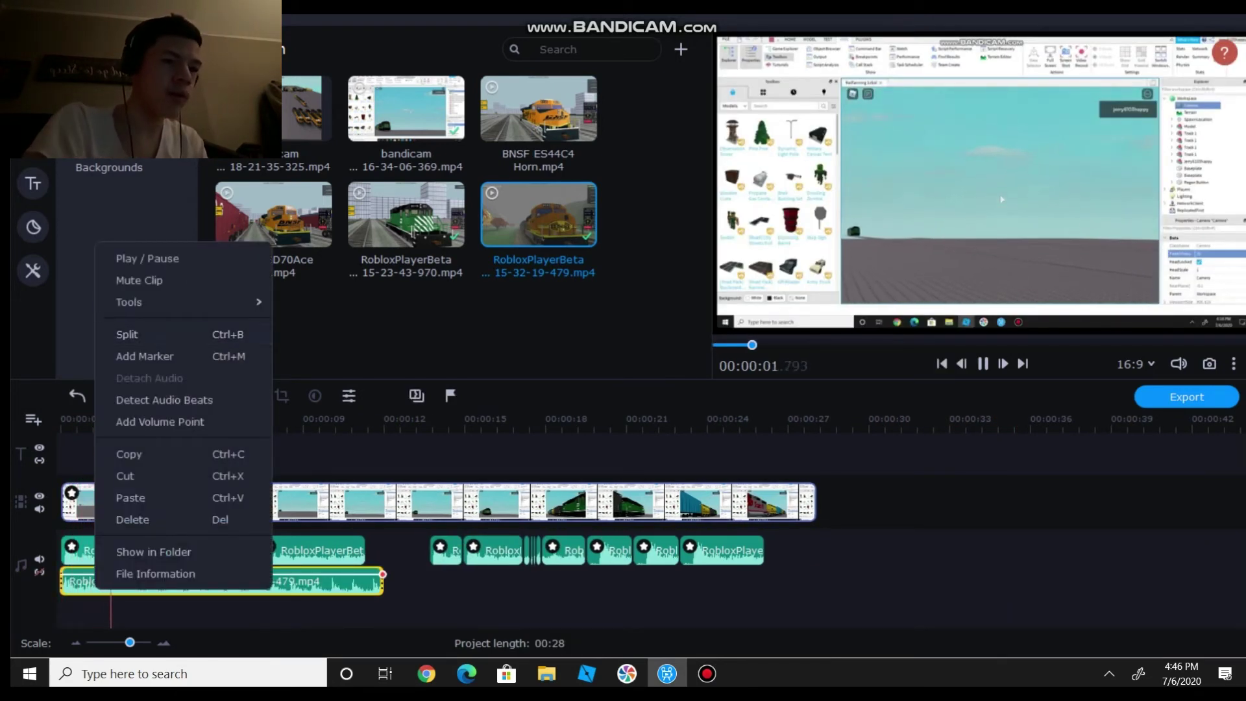
key(Escape)
key(space)
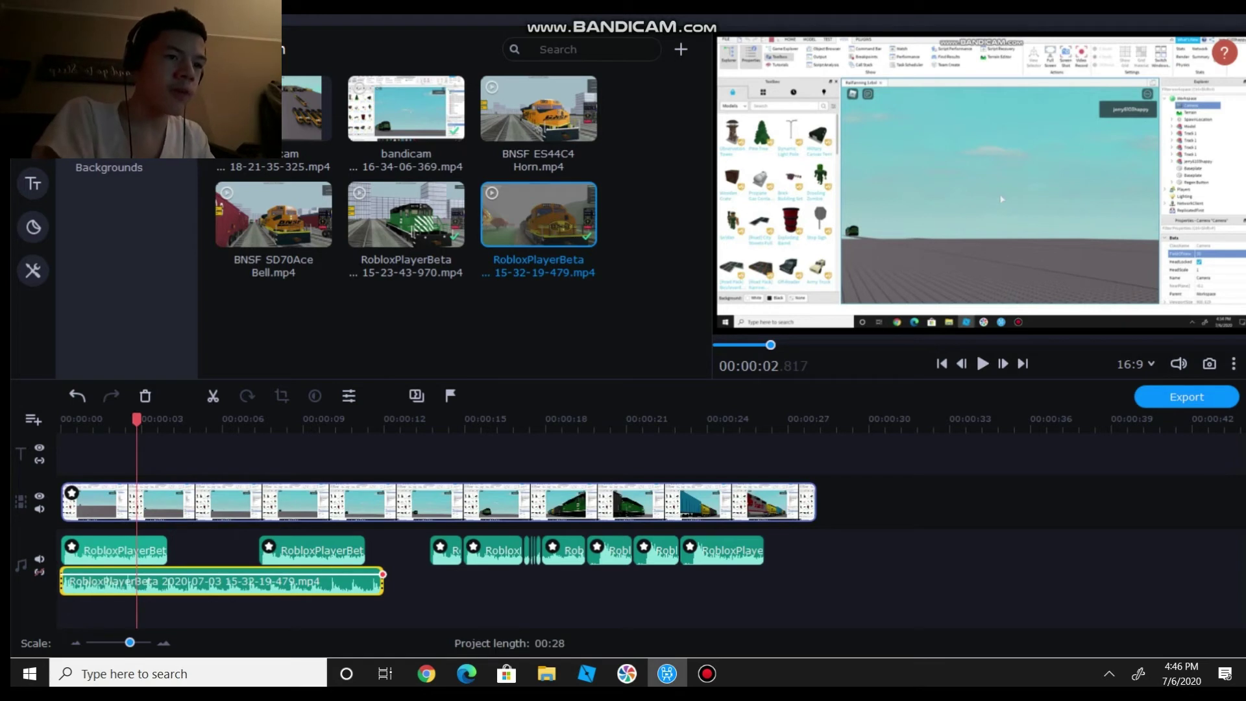
- Set the speed of the newly placed audio clip to 103% and its volume to 20%
right_click(371, 578)
mouse_move(415, 290)
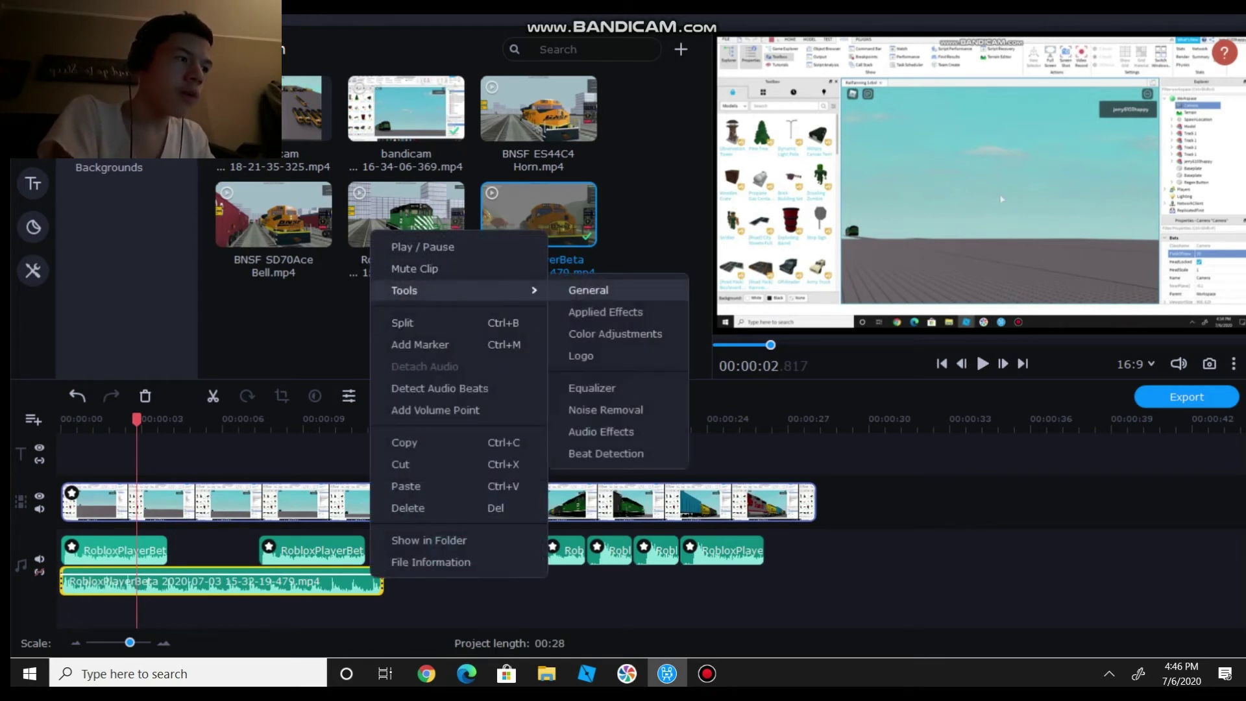
click(589, 291)
click(498, 164)
key(BackSpace)
text(3)
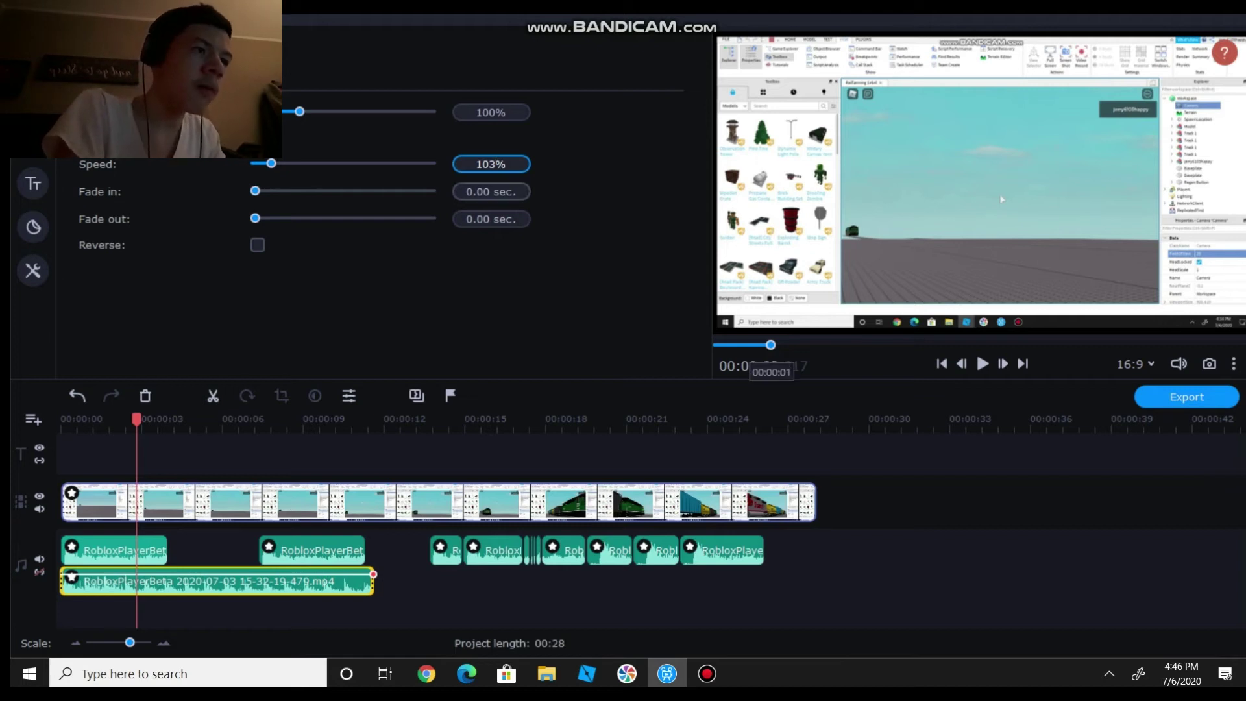
click(476, 112)
key(Delete)
key(Delete)
text(3)
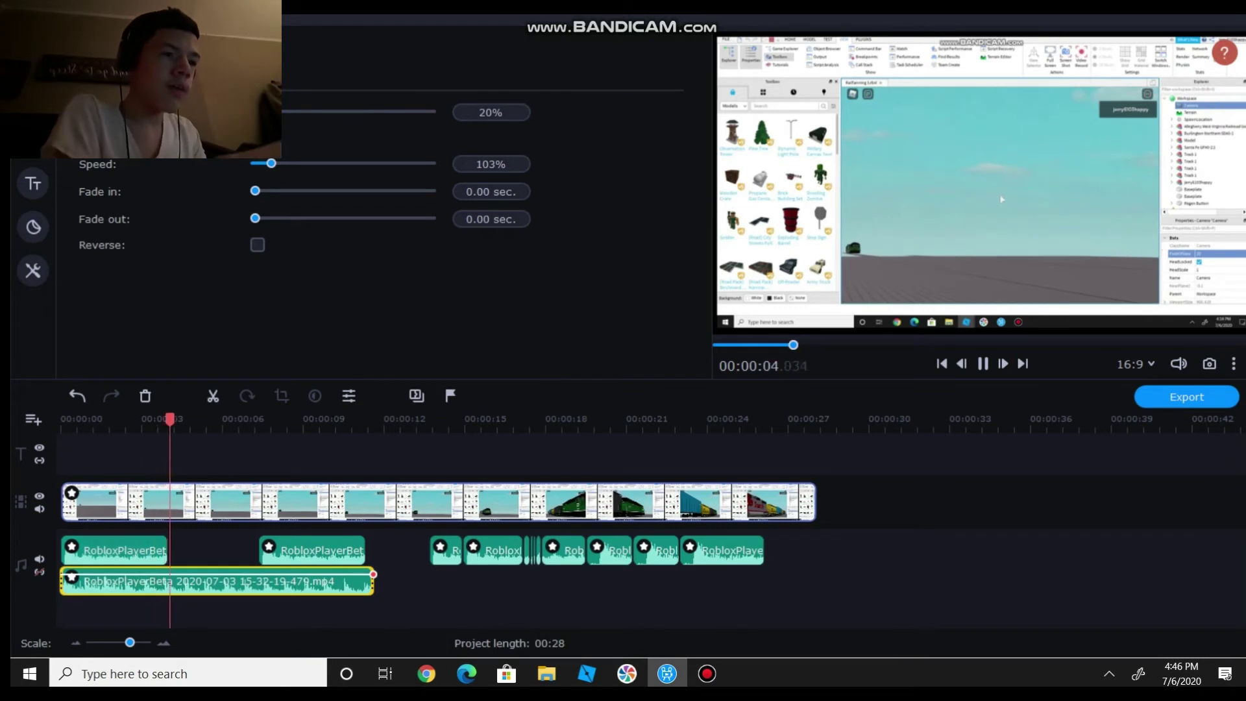
key(Escape)
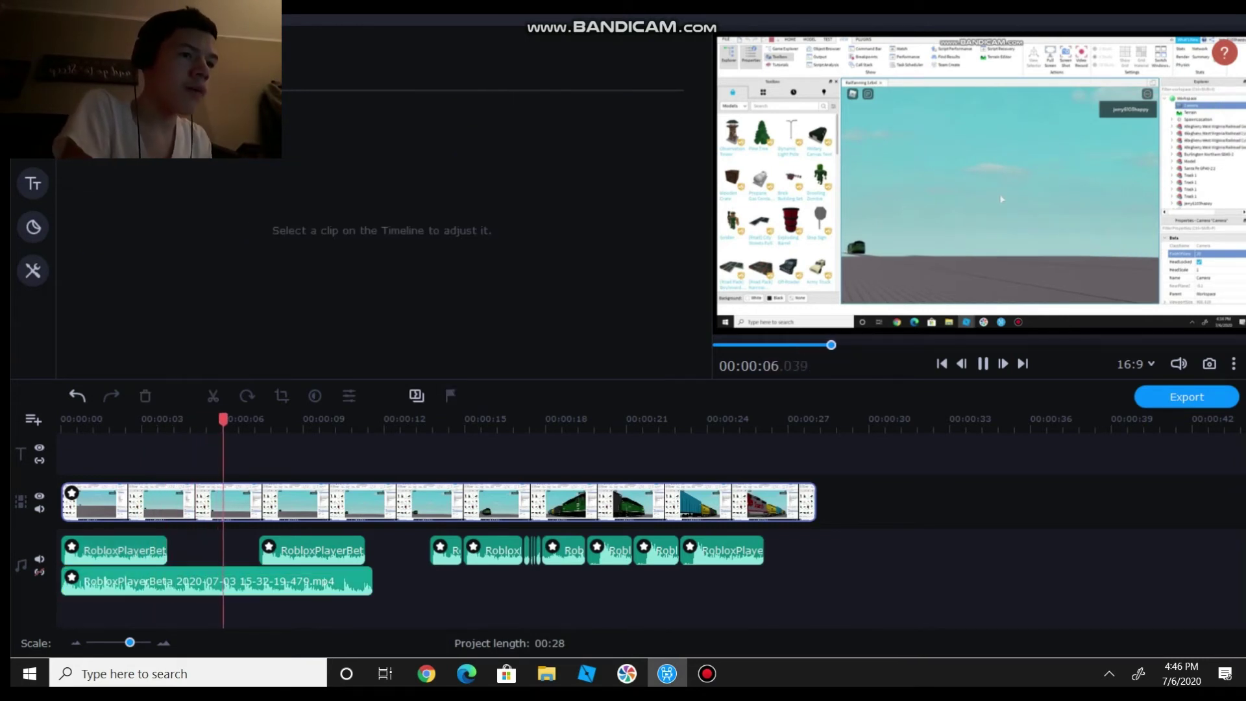
- Duplicate the 20% volume audio clip and place the copy directly after the original on the same track
click(334, 581)
key(ctrl+c)
key(ctrl+v)
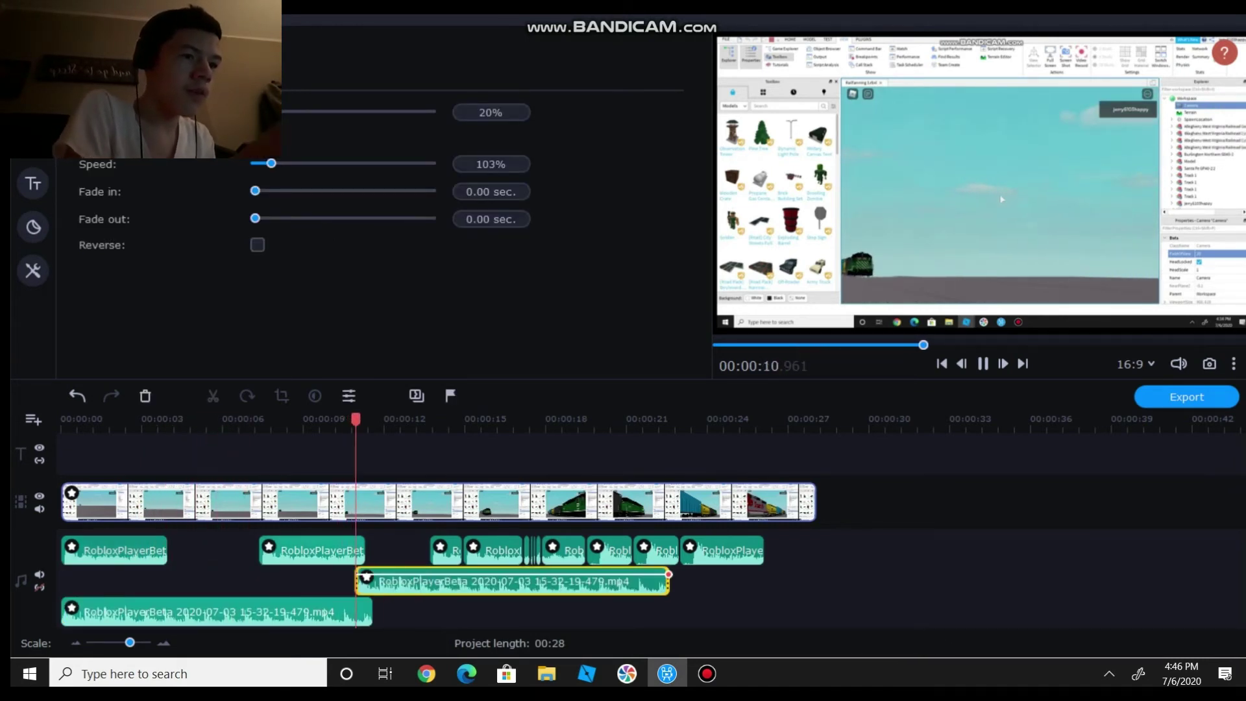
drag(217, 612, 217, 582)
drag(512, 612, 531, 581)
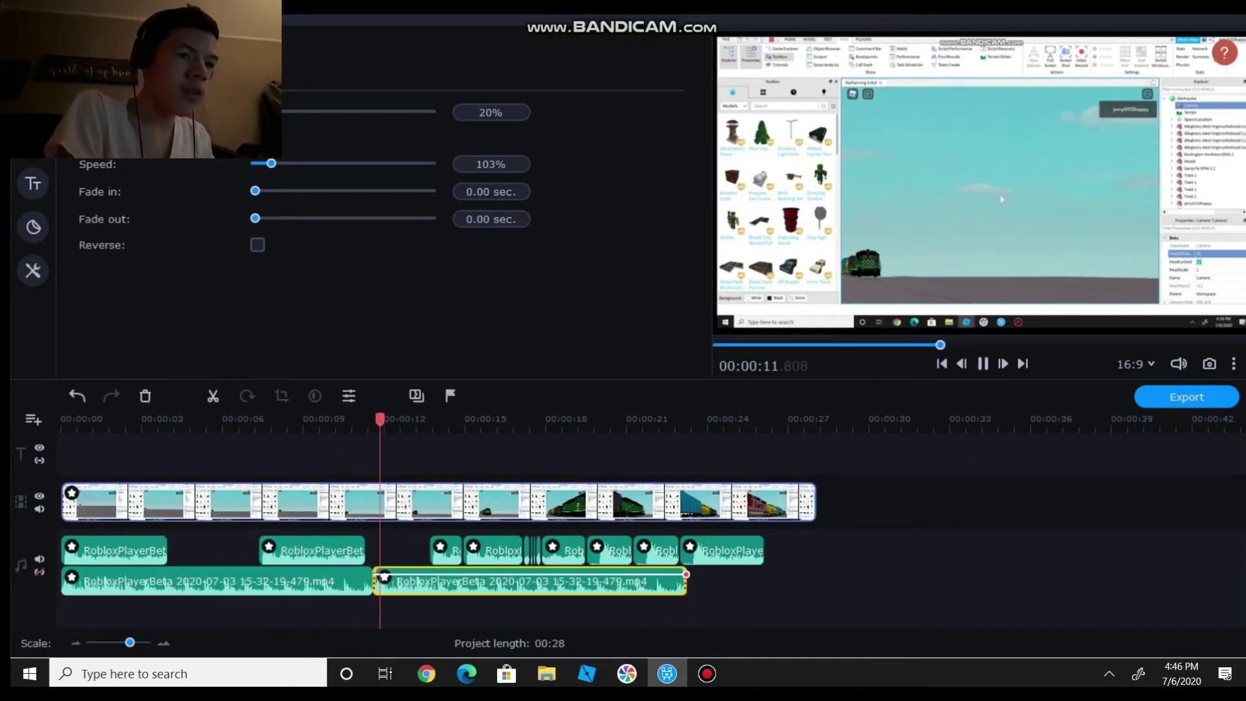
- Paste another copy after the second background audio clip and trim its end to about 26.9 seconds
key(ctrl+v)
drag(616, 612, 902, 581)
drag(999, 581, 784, 581)
key(Escape)
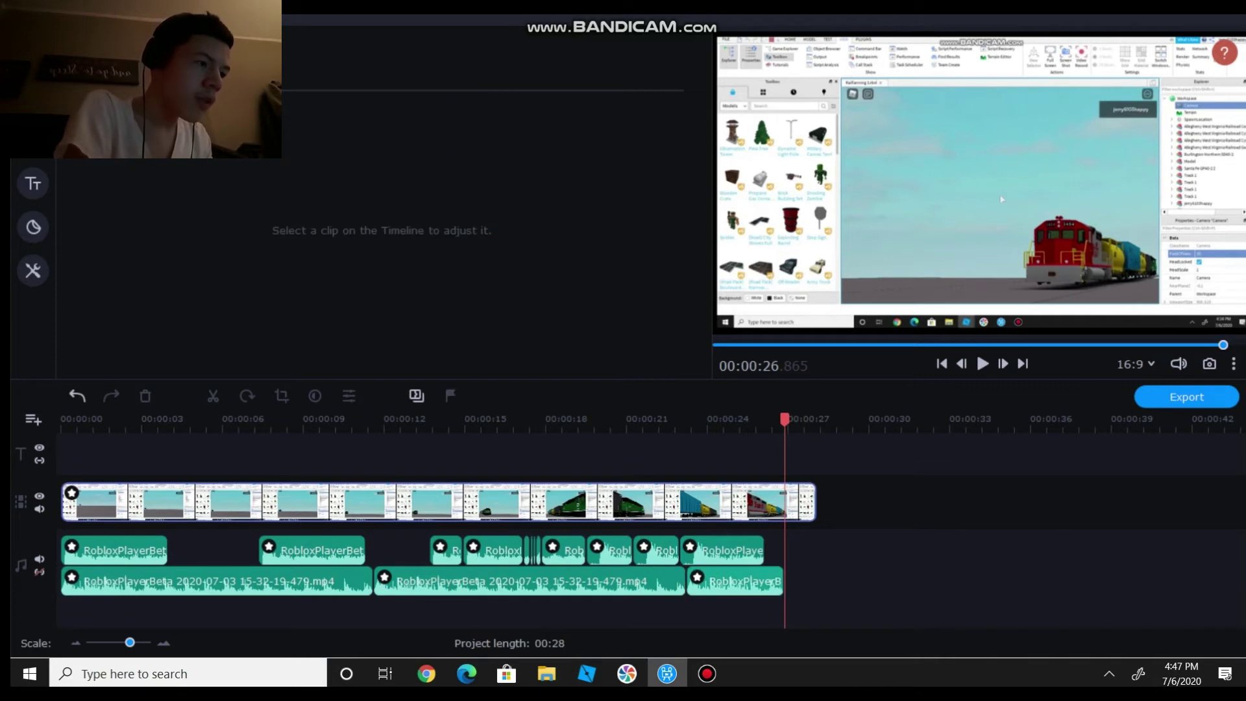
- Set the speed of the last background audio clip to 97%
click(515, 581)
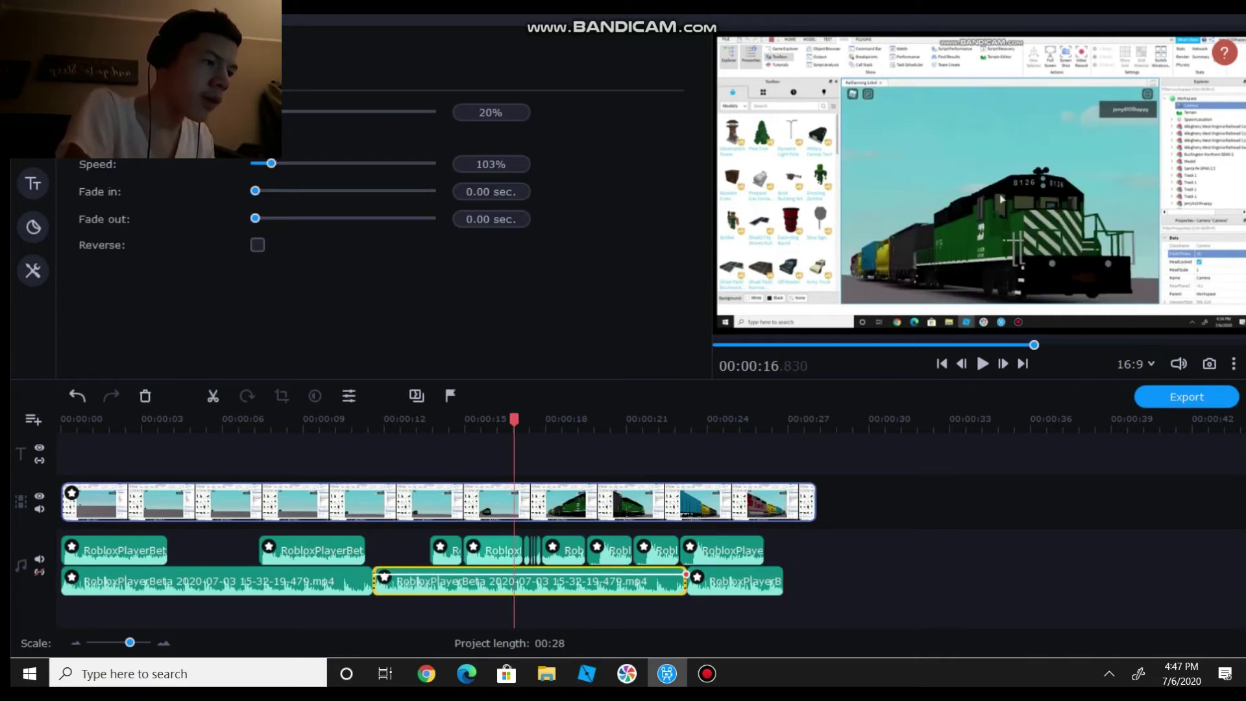
click(758, 581)
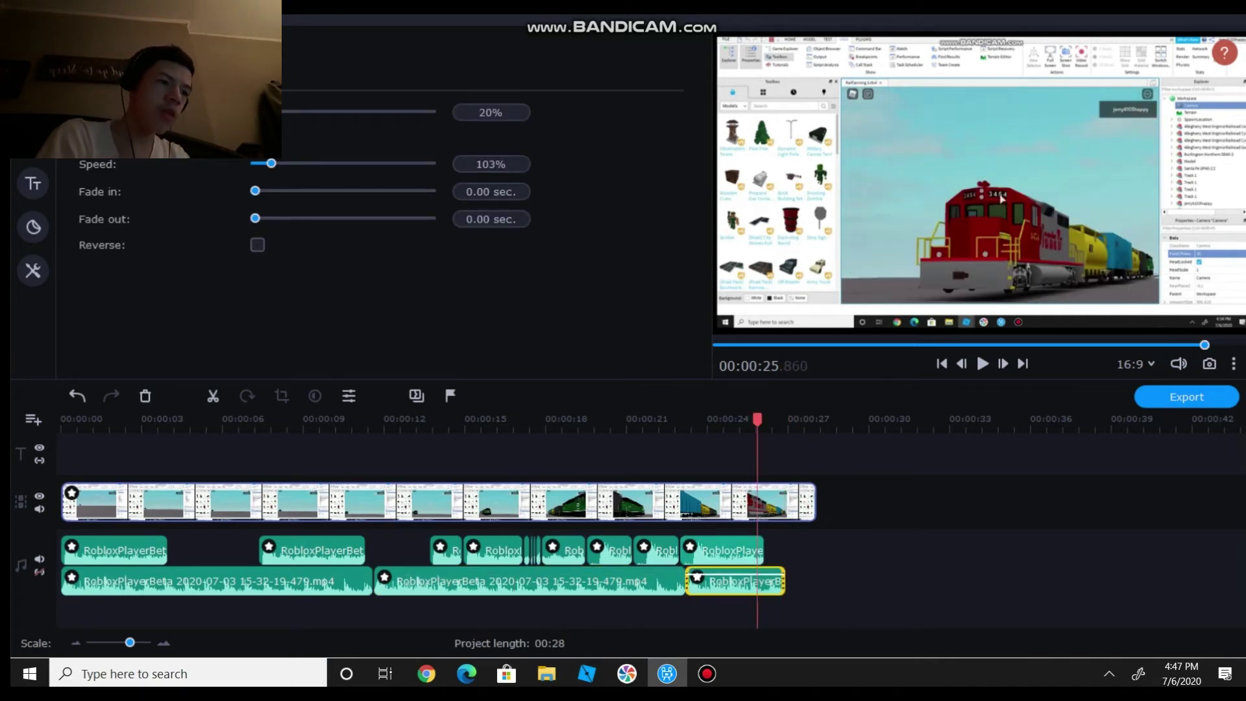
double_click(487, 165)
text(97)
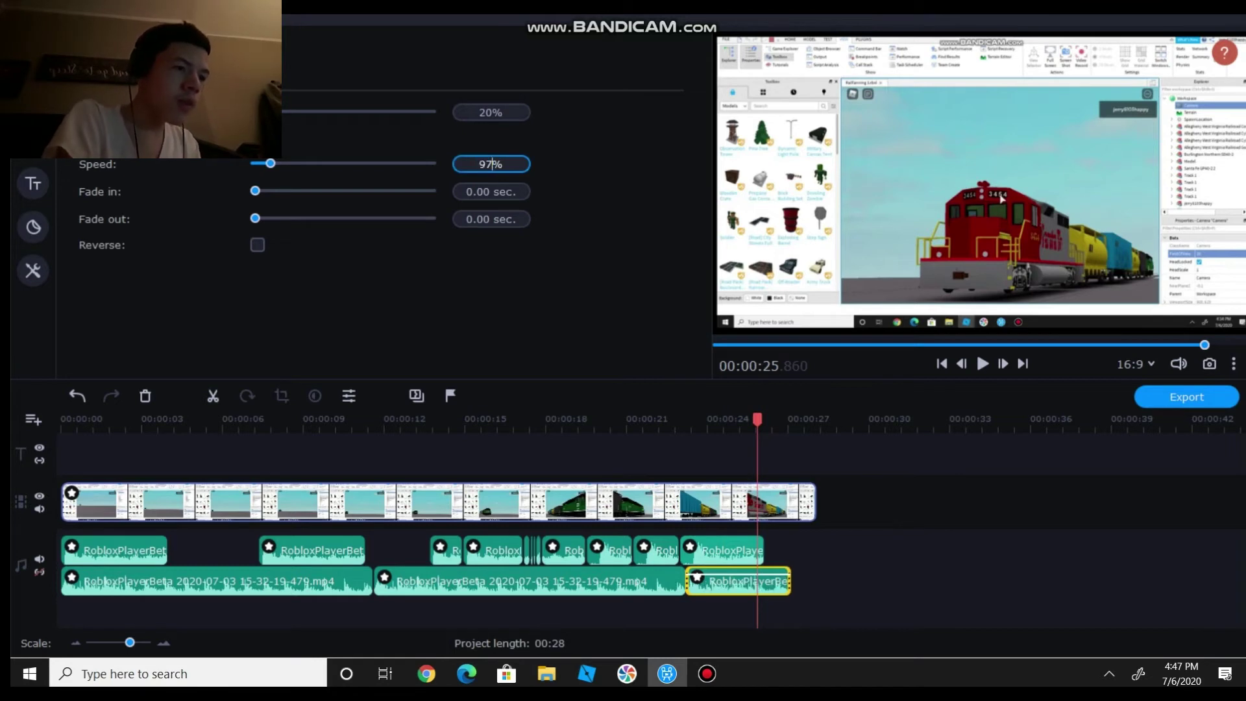
key(Return)
- Split the second background audio clip at three points between about 17 and 18 seconds, where the green locomotive passes
click(529, 581)
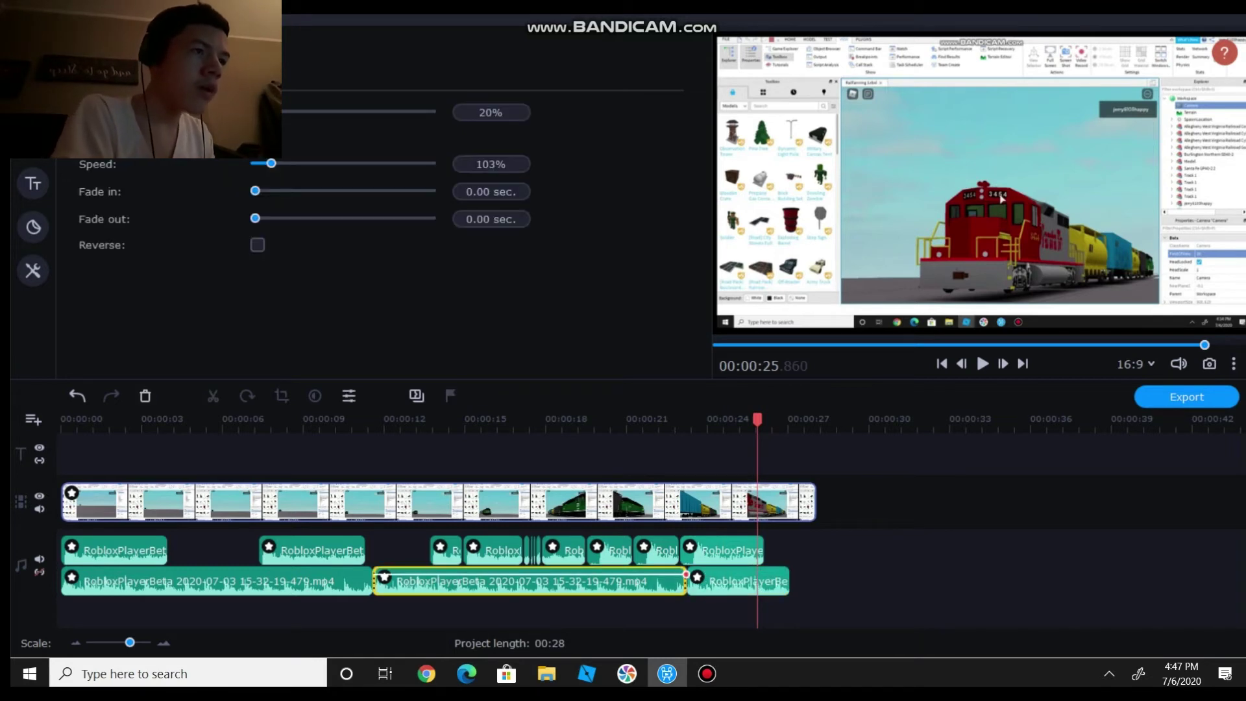
click(477, 419)
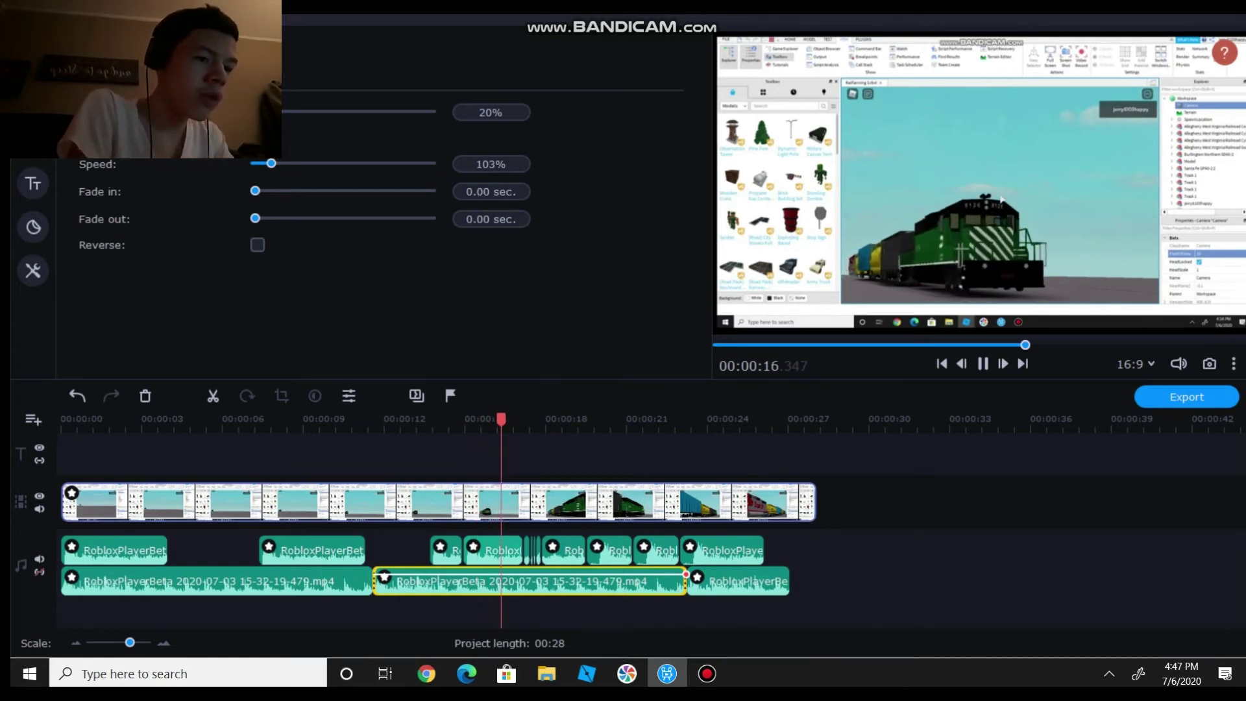
key(ctrl+b)
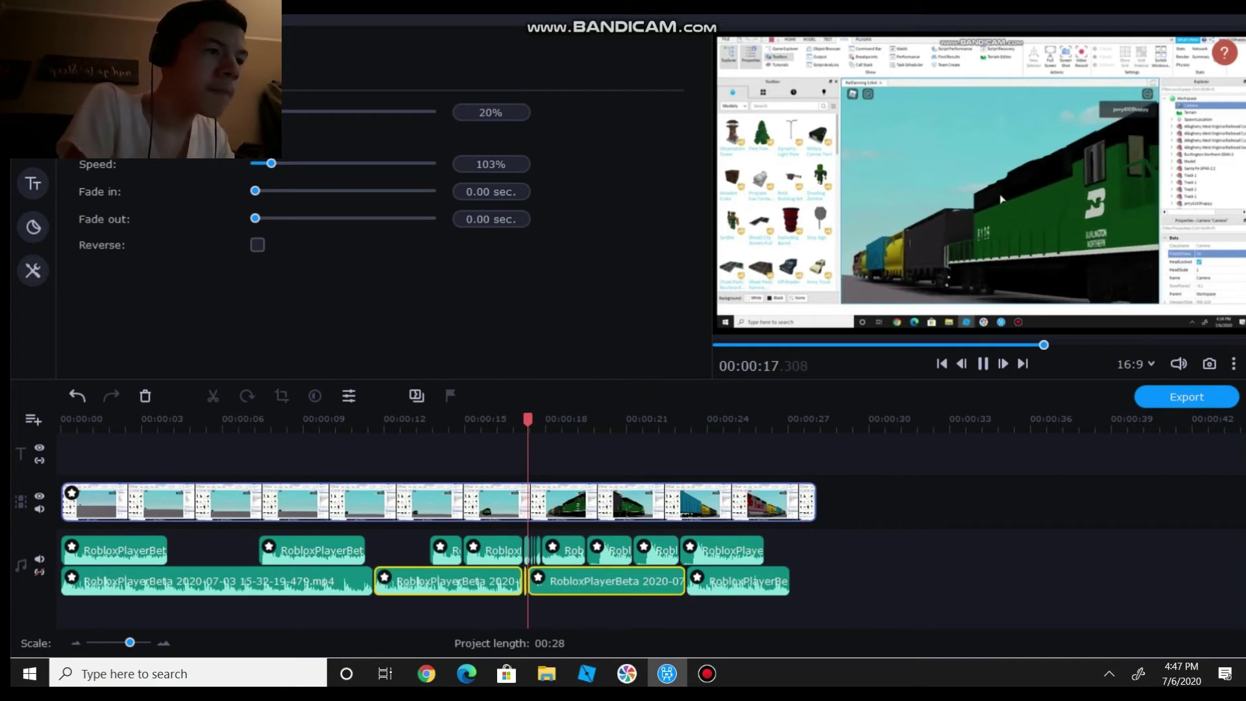
key(ctrl+b)
key(ctrl+b)
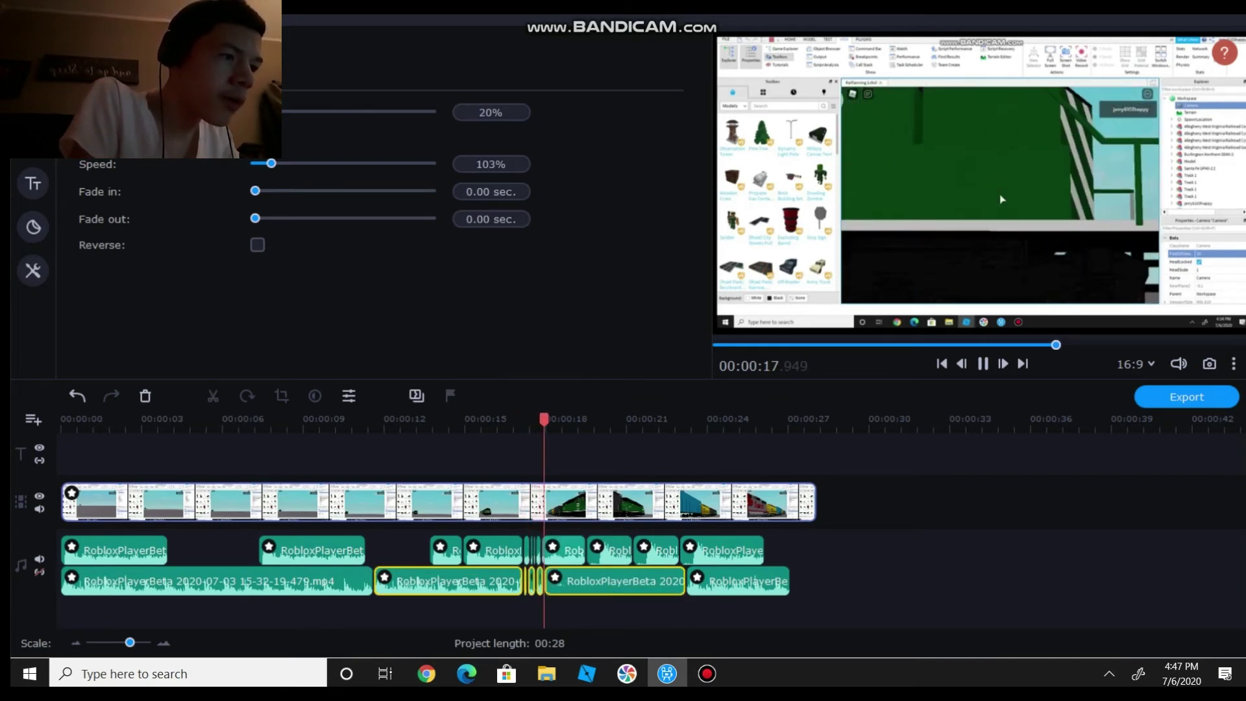
key(Escape)
key(space)
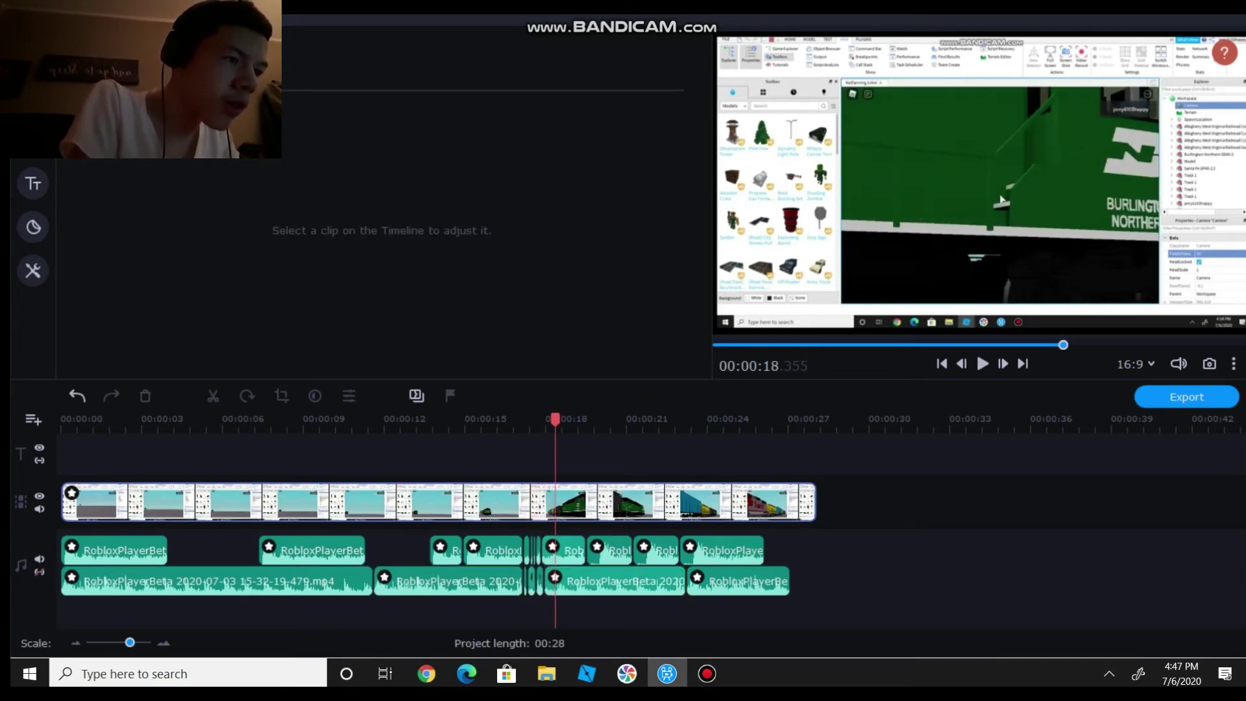
- Set the speed of the first short background audio piece to 101% and the second short piece to 99%
click(526, 581)
click(500, 165)
text(101)
key(Return)
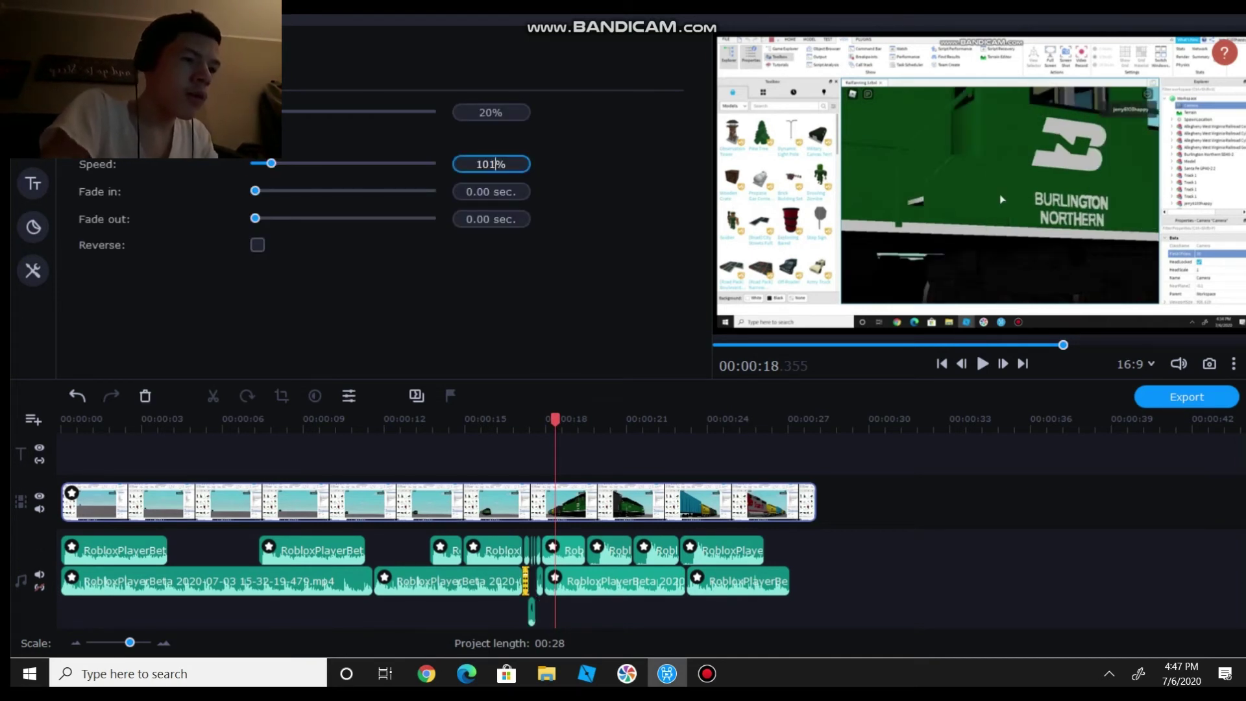
click(531, 611)
click(494, 164)
double_click(494, 165)
text(99)
key(Return)
- Delete the third short background audio piece and move the 99% speed piece back up onto the background track
click(539, 581)
key(Delete)
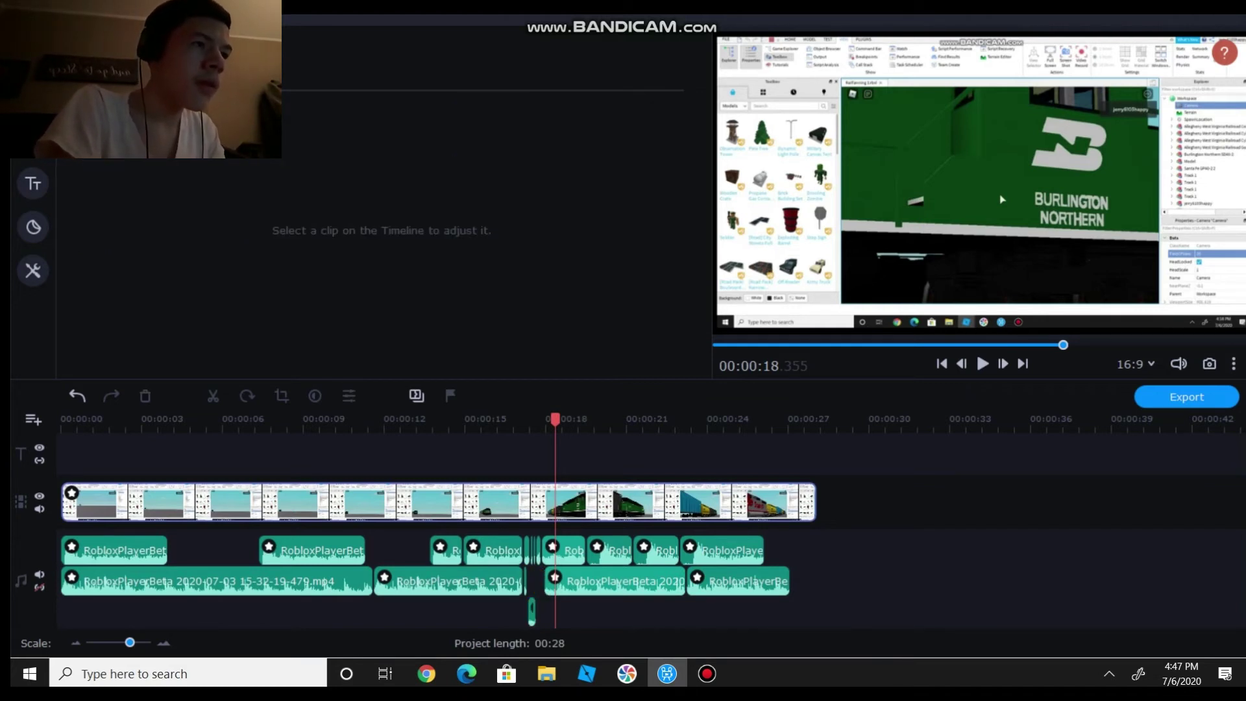
drag(532, 610, 533, 581)
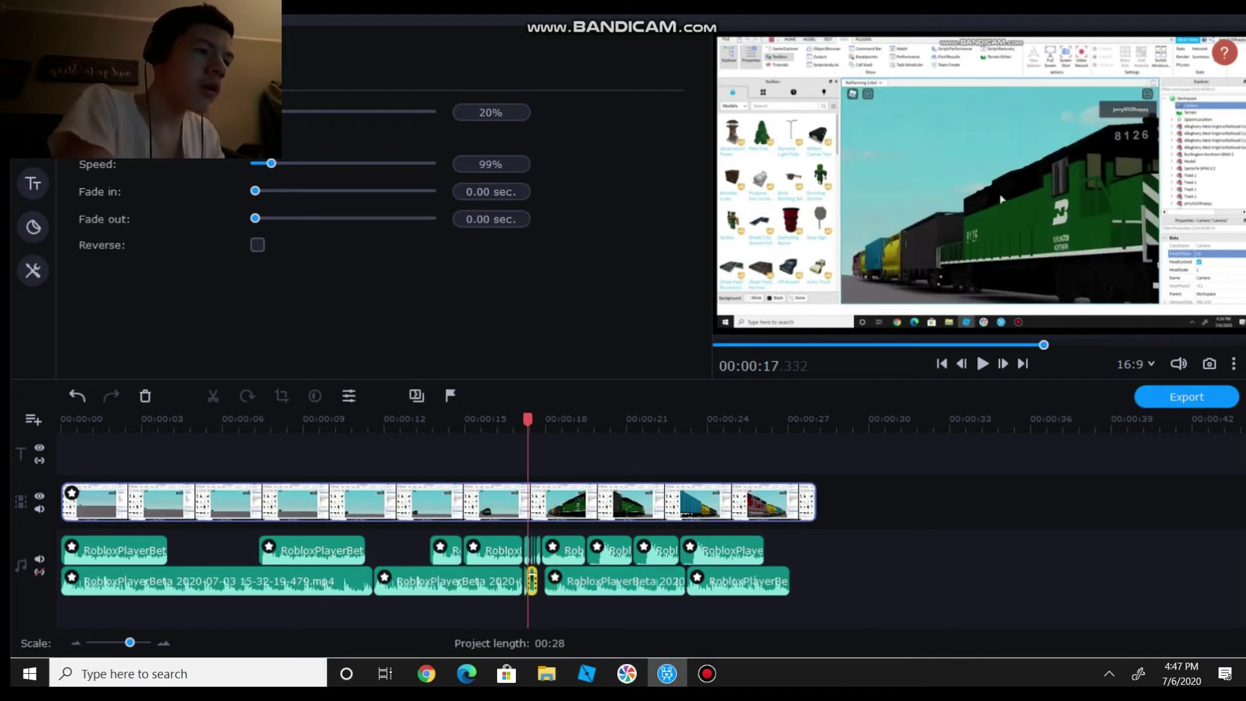
- Set the speed of the long background audio piece after the short ones to 97%
click(554, 581)
drag(883, 606, 587, 592)
click(490, 164)
text(97)
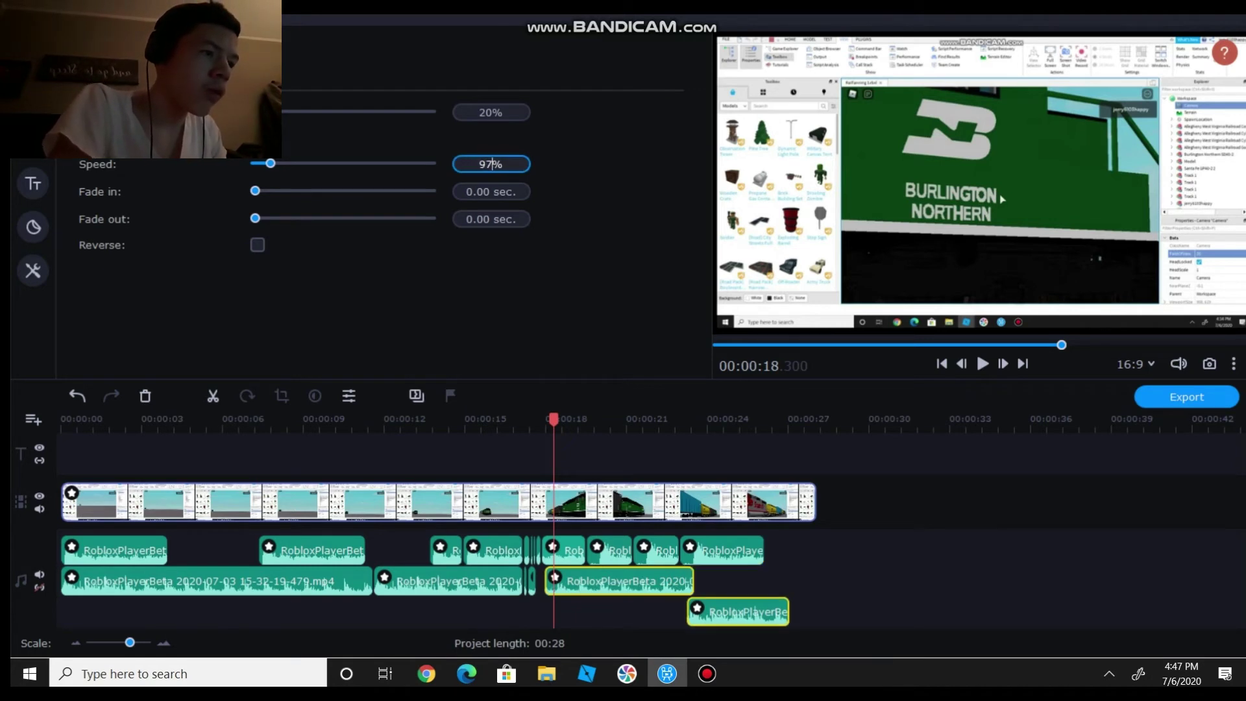
- Close the gap before the long 97% piece and place the last background clip directly behind it on the same track
mouse_move(740, 610)
mouse_down()
mouse_move(746, 584)
mouse_move(744, 607)
mouse_up()
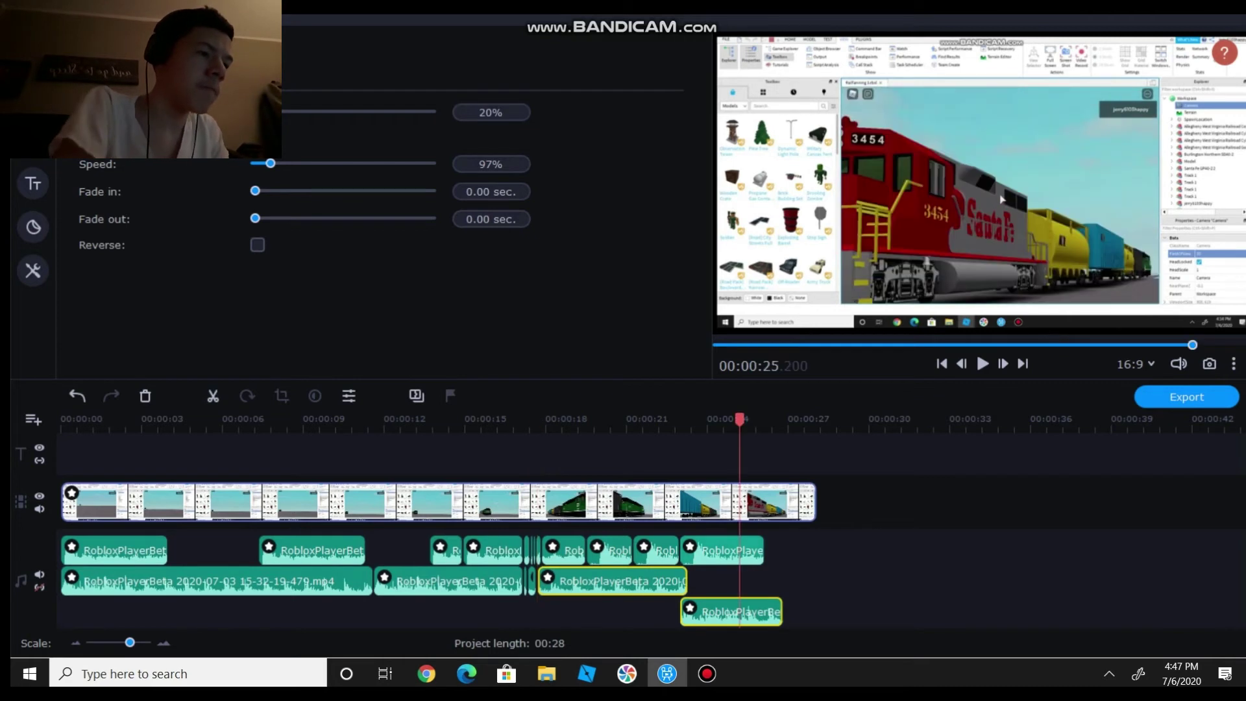
drag(801, 594, 739, 581)
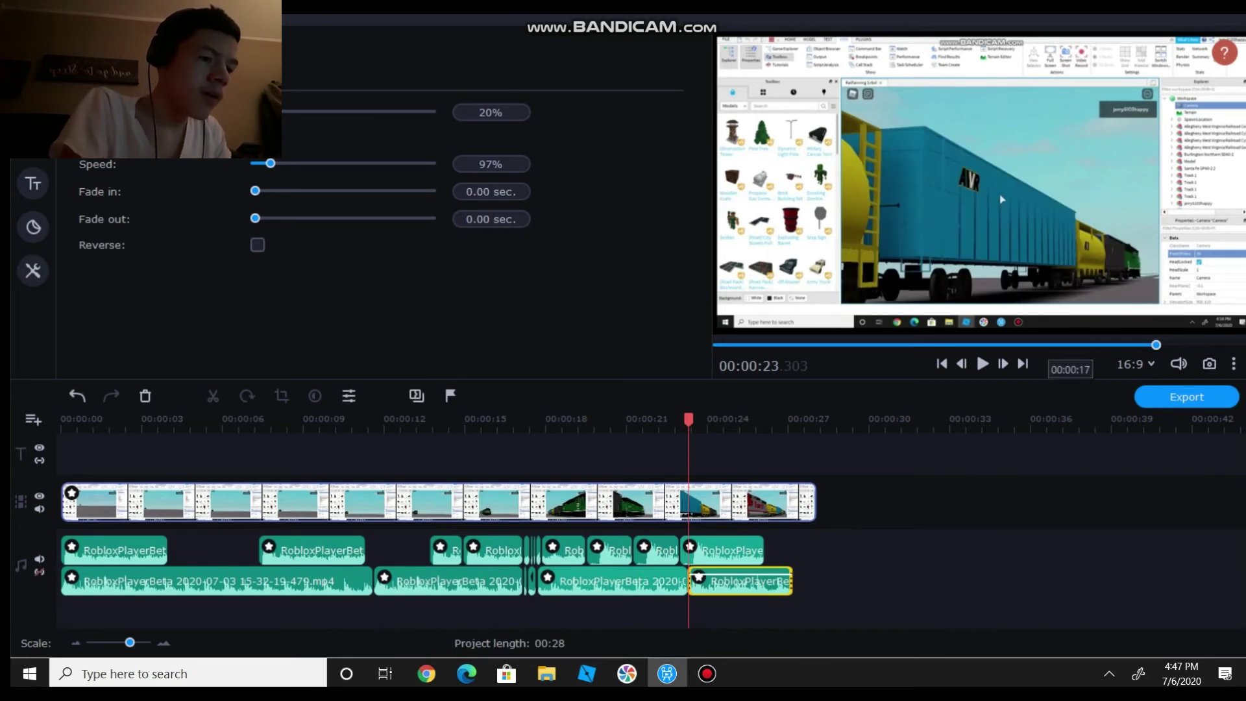
- Play back the project around the first locomotive's pass to check the horn and background audio
click(1046, 345)
click(983, 364)
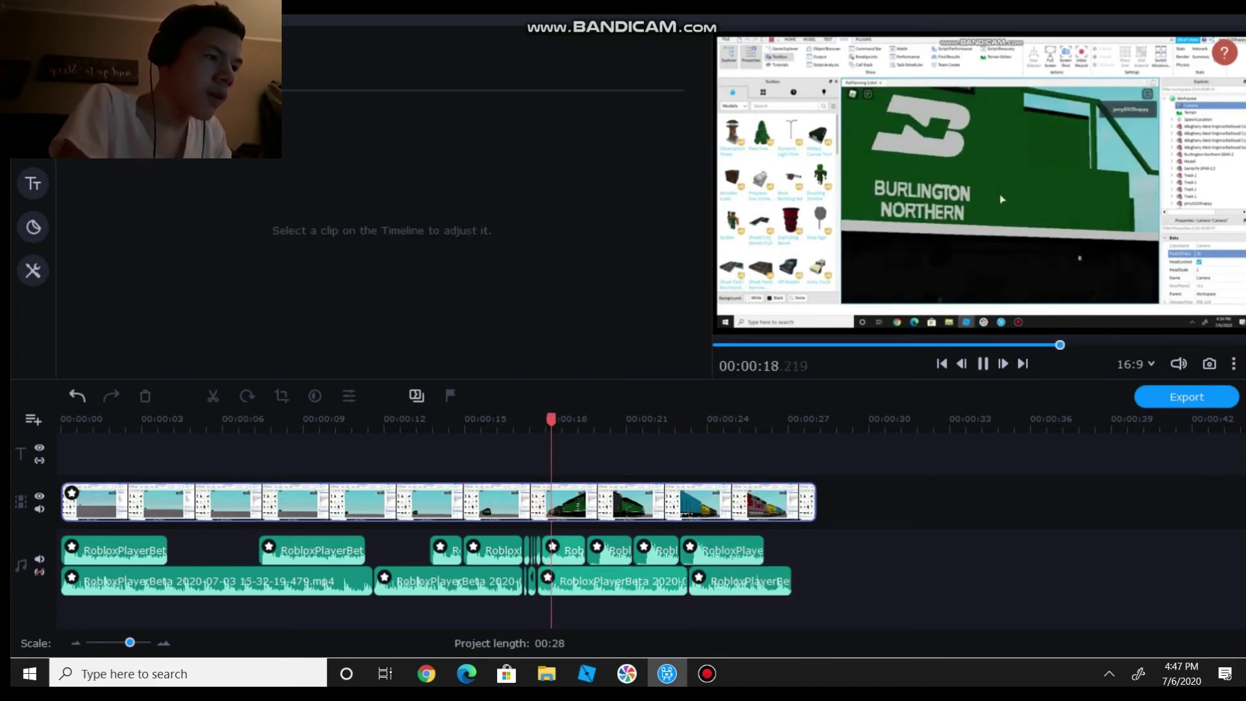
click(968, 344)
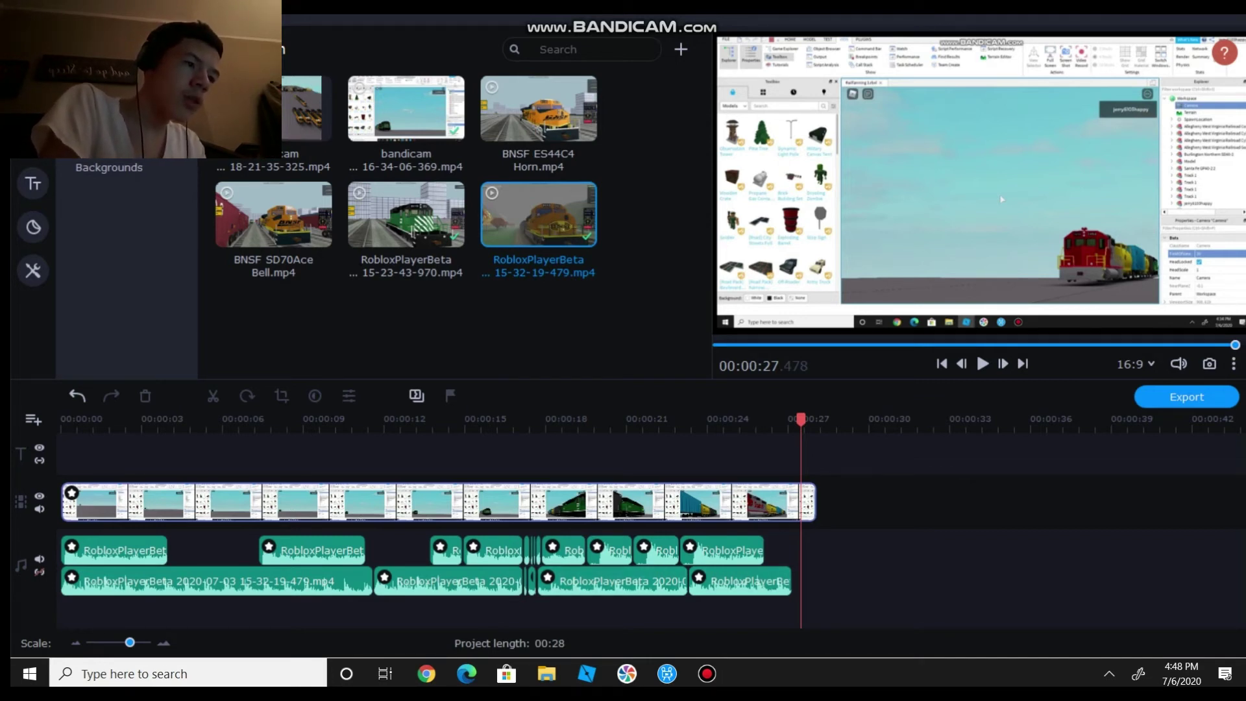
- Add the bandicam 18-21-35-325.mp4 recording after the train video, detach its audio and delete its video
click(274, 108)
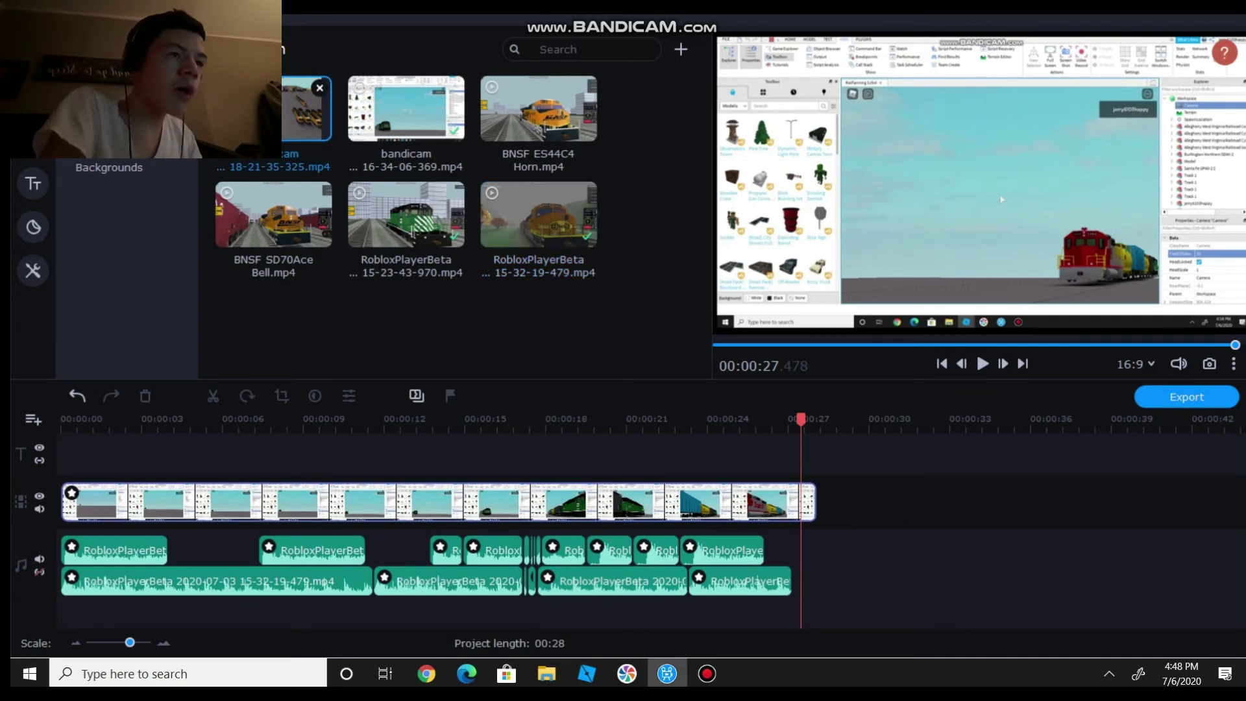
drag(305, 108, 828, 502)
drag(943, 535, 976, 550)
key(Delete)
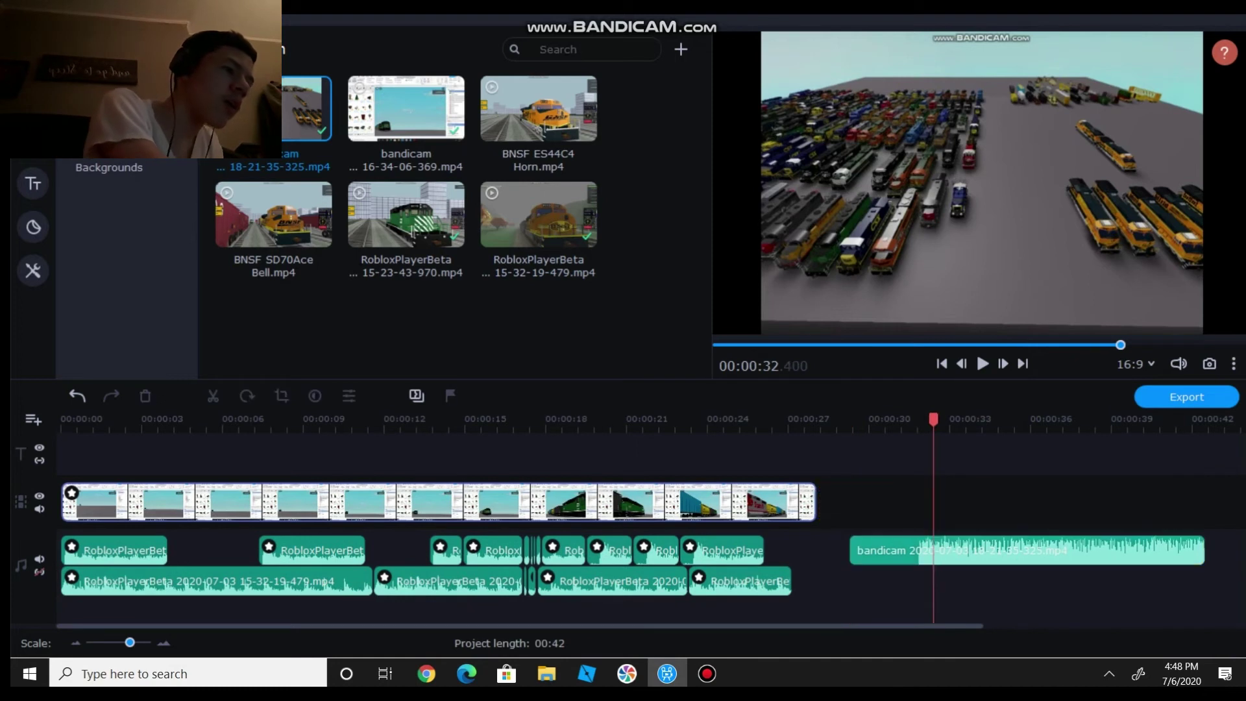
- Trim the detached bandicam audio's start to about 31.7 seconds and move it beneath the background track at about 23.5 seconds
drag(849, 551, 916, 551)
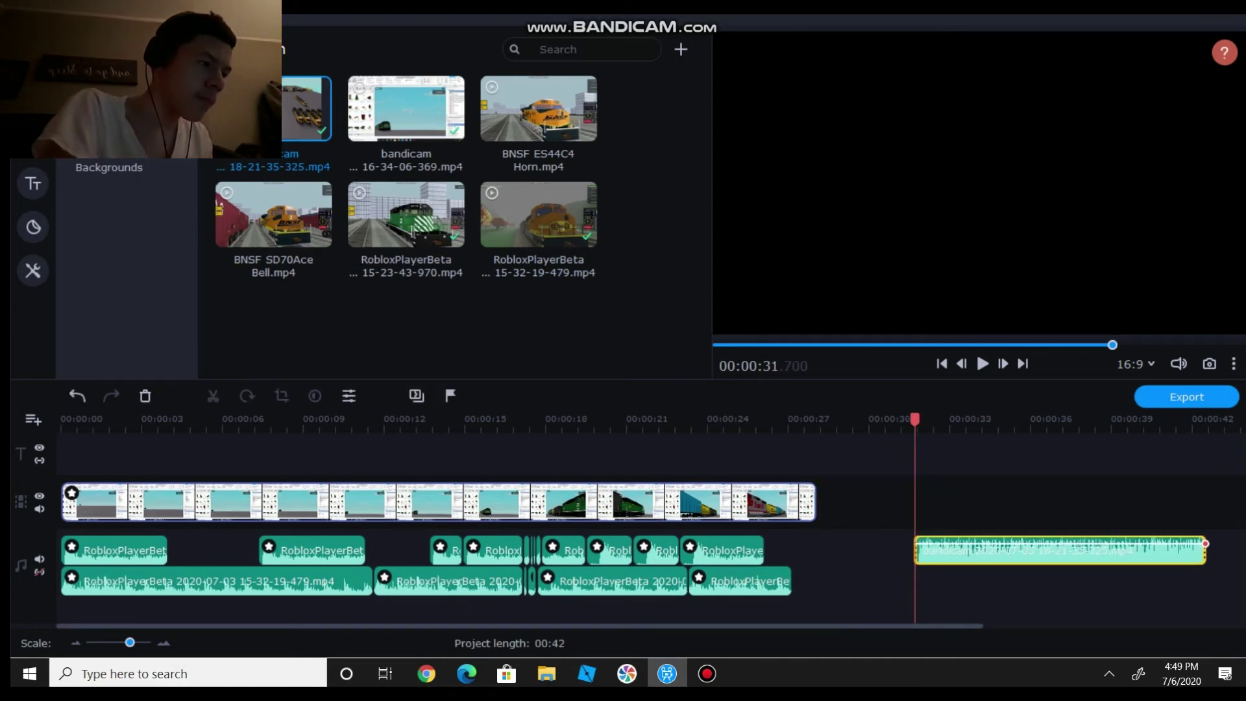
right_click(935, 551)
mouse_move(969, 268)
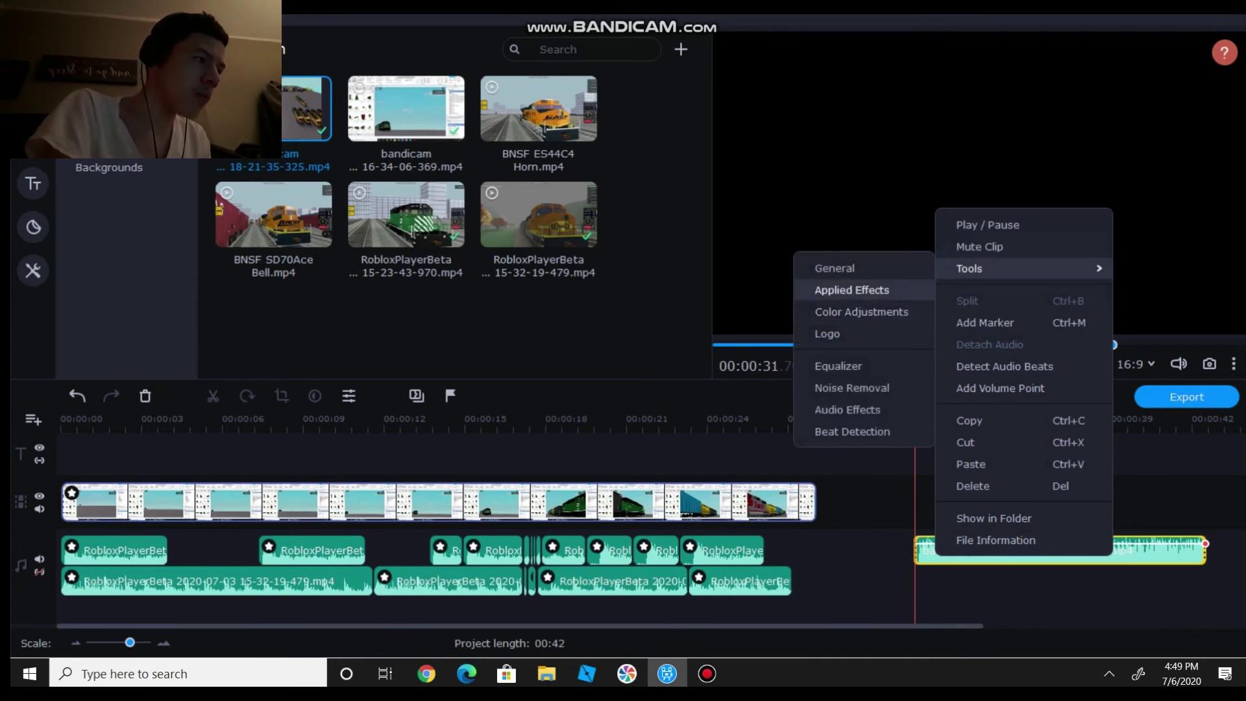
click(835, 268)
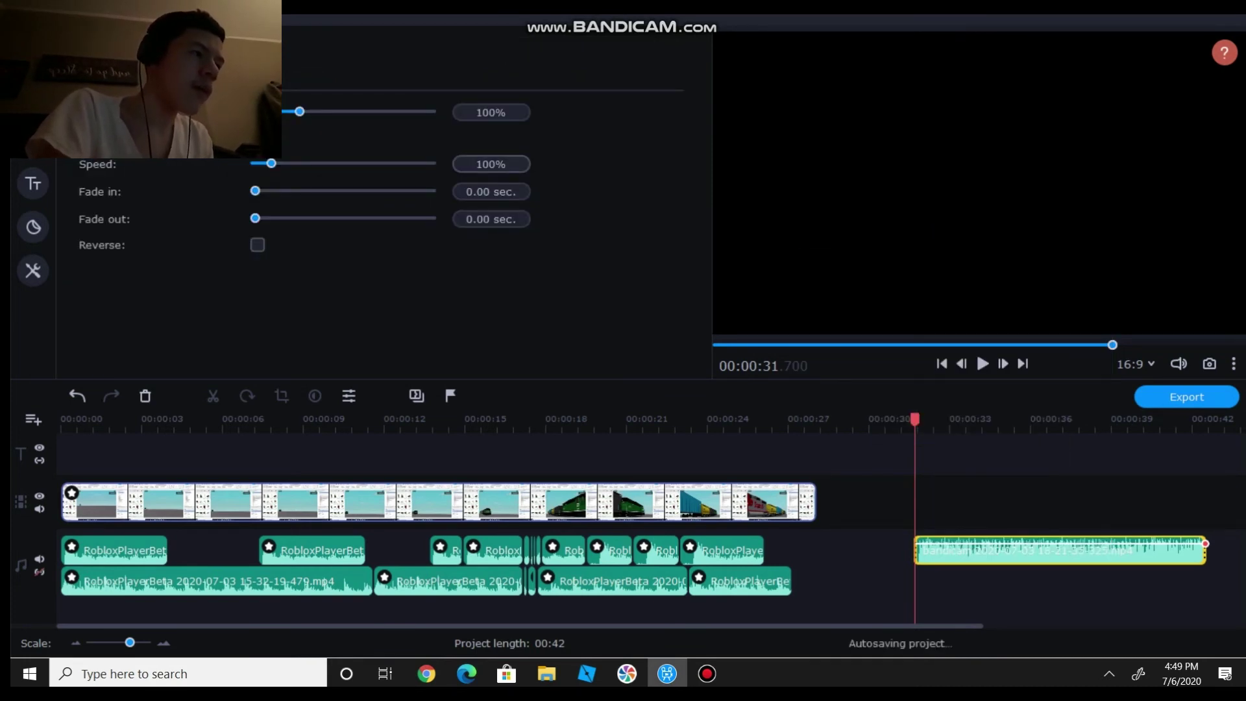
key(Escape)
drag(971, 551, 733, 607)
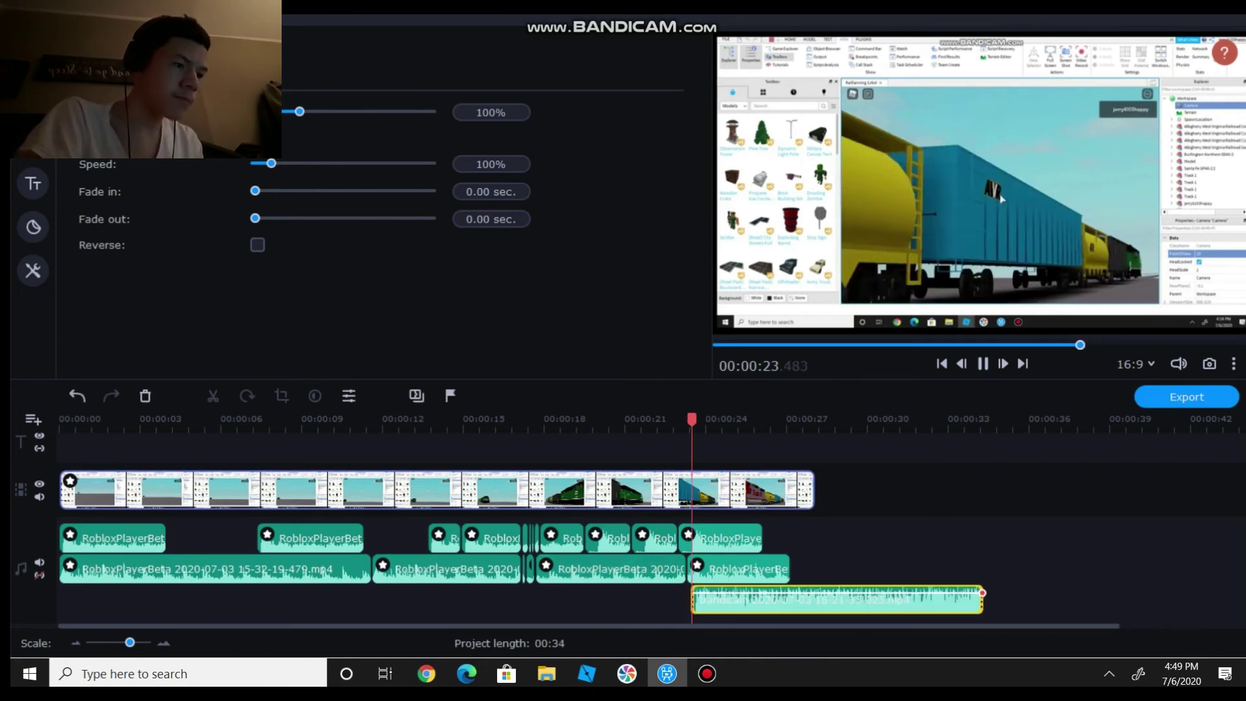
- Set the volume of the bandicam audio clip to 10%
key(space)
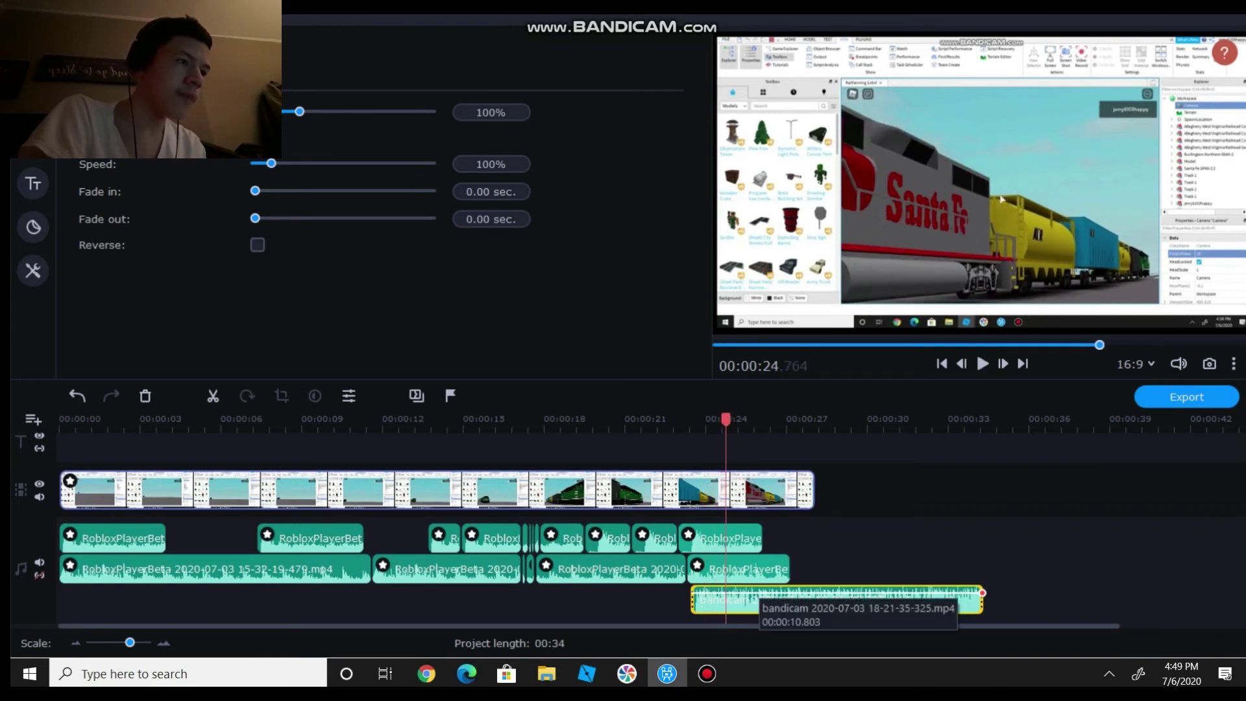
right_click(746, 599)
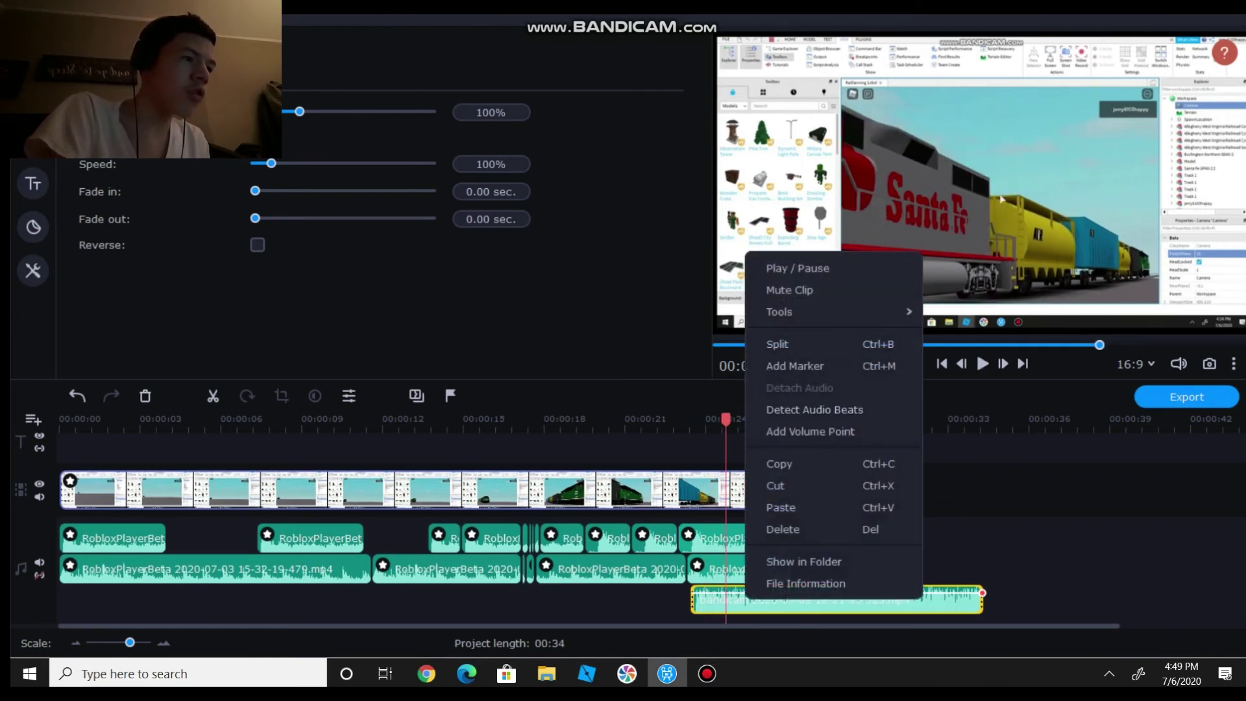
click(489, 113)
key(BackSpace)
key(BackSpace)
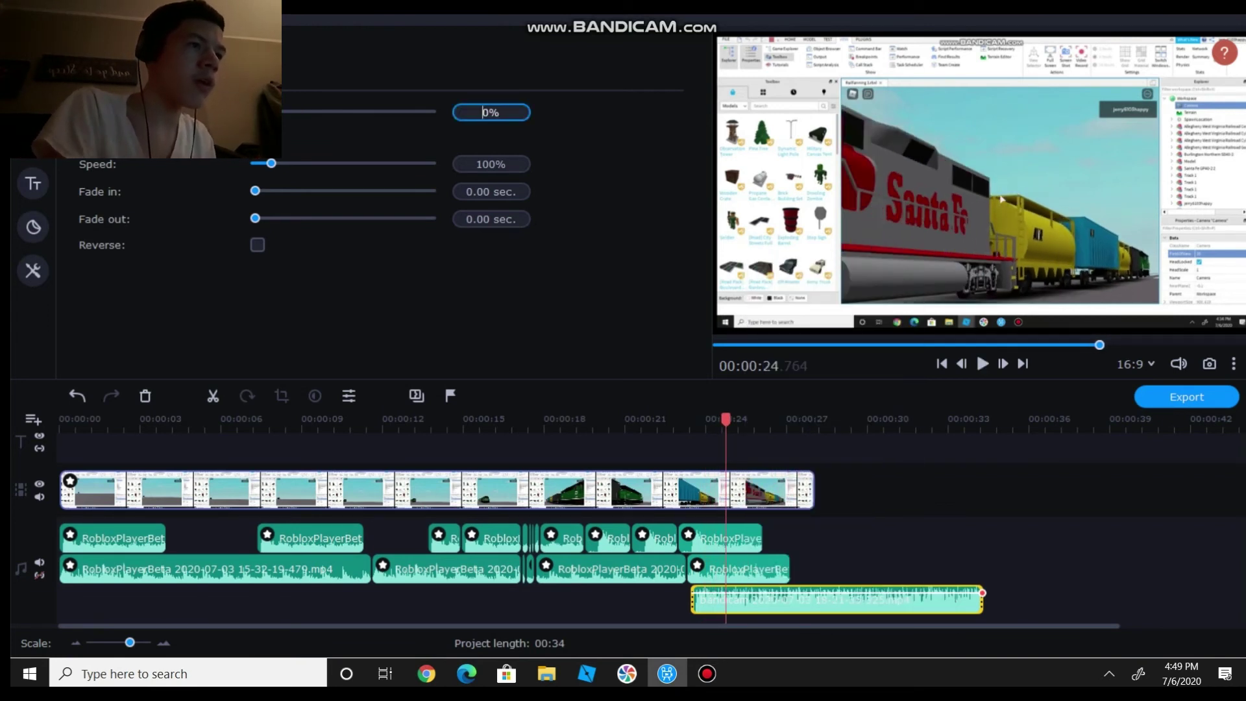
text(2)
key(BackSpace)
text(1)
key(Escape)
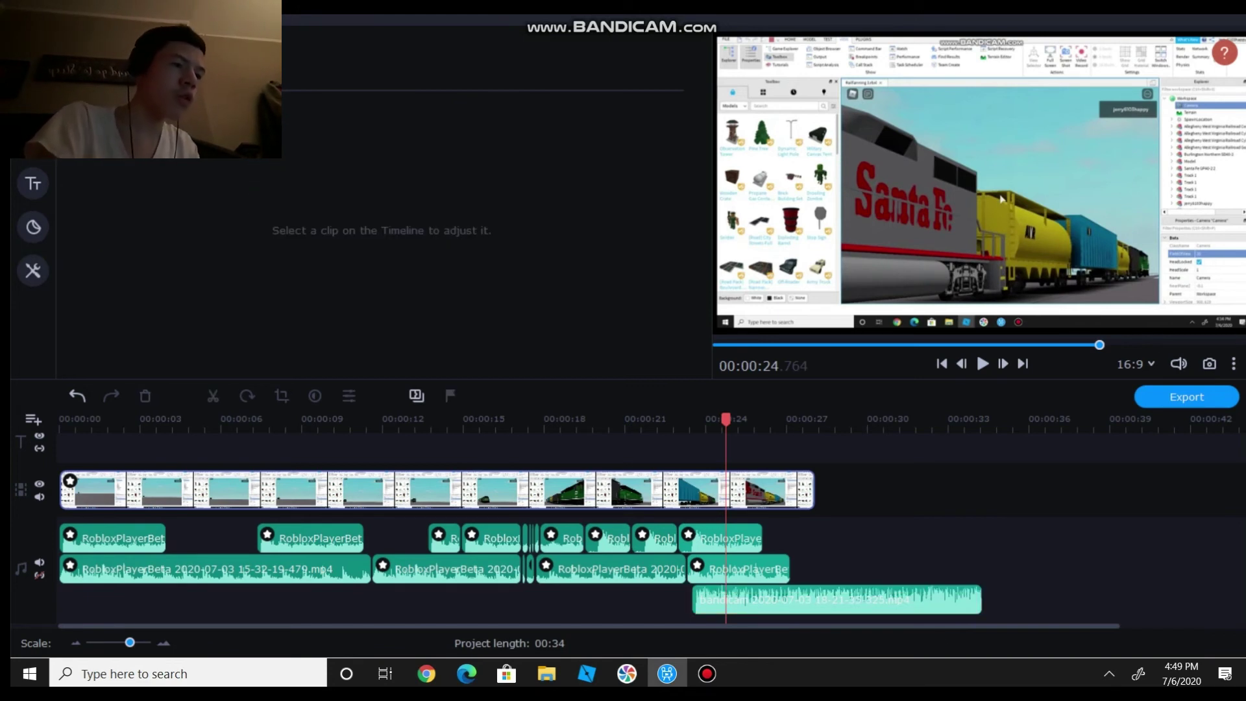
- Split the bandicam audio clip at three points between about 24 and 25 seconds, where the Santa Fe locomotive passes
click(703, 600)
key(Left)
key(Left)
key(Left)
key(Left)
key(Left)
key(Left)
key(Left)
key(Left)
key(Left)
key(Left)
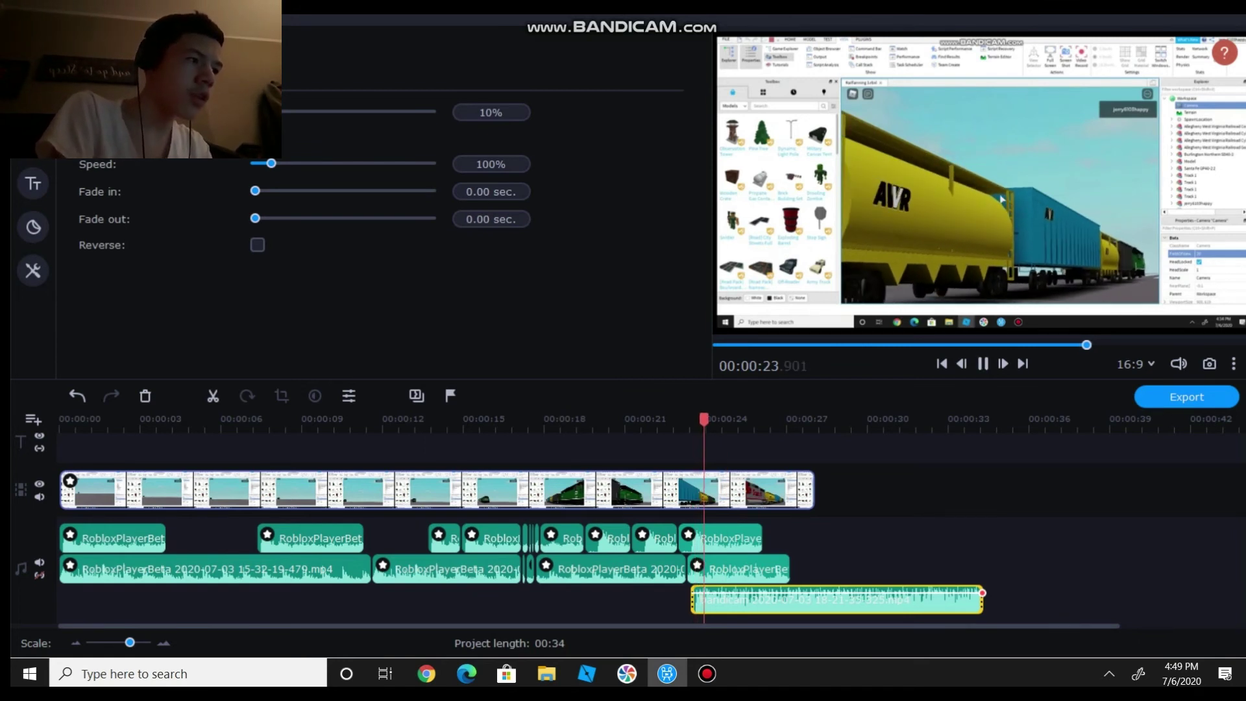
key(ctrl+b)
key(ctrl+b)
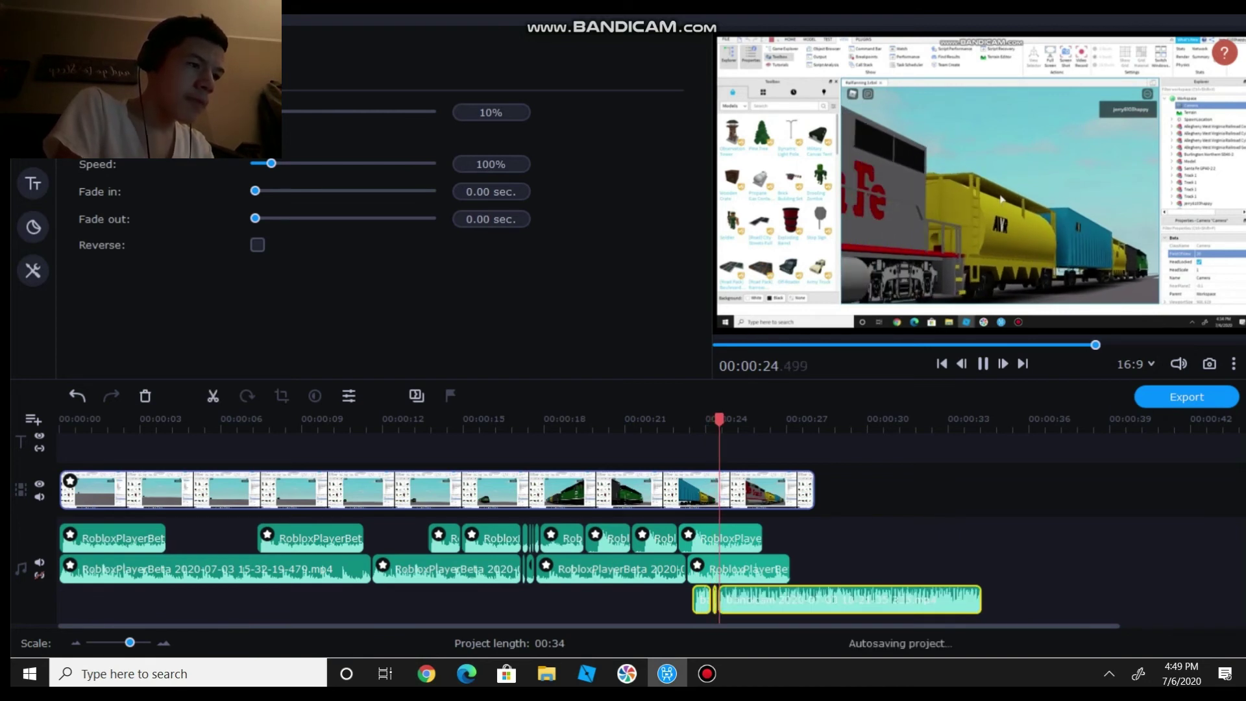
key(ctrl+b)
key(Escape)
key(space)
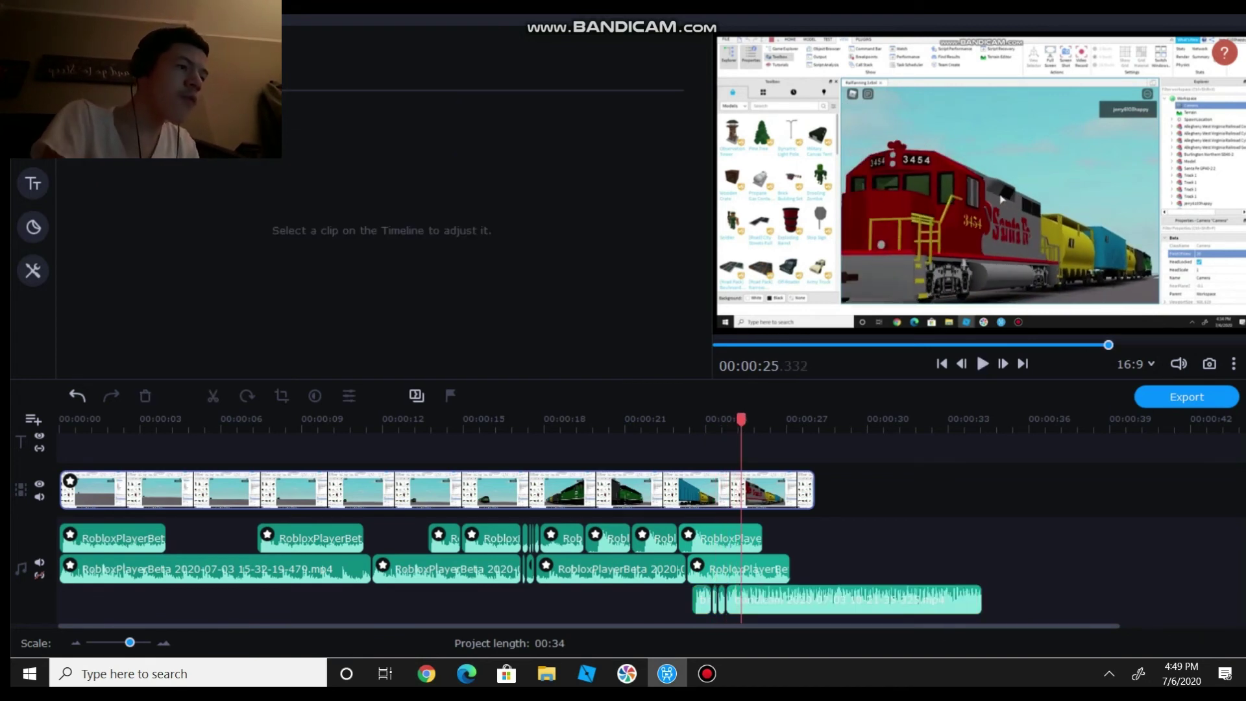
- Set the speed of the long last piece of the bandicam audio to 95%
click(909, 599)
drag(496, 165, 476, 164)
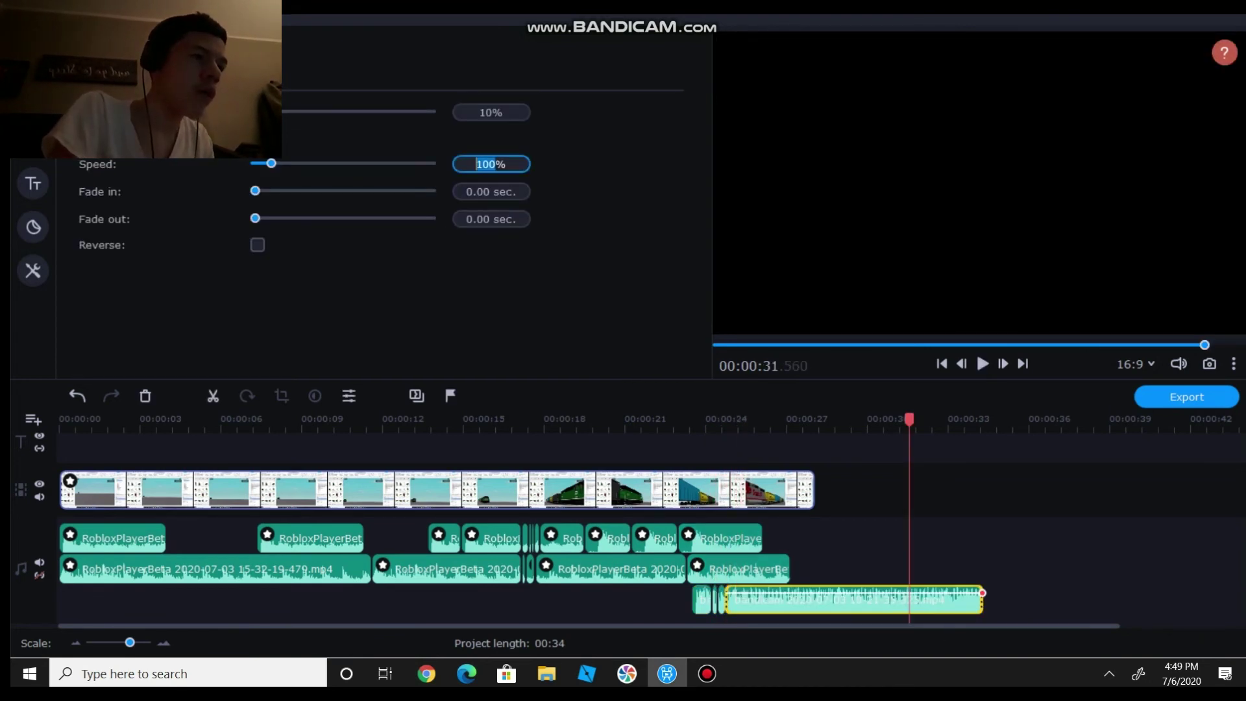
key(Return)
drag(676, 593, 720, 605)
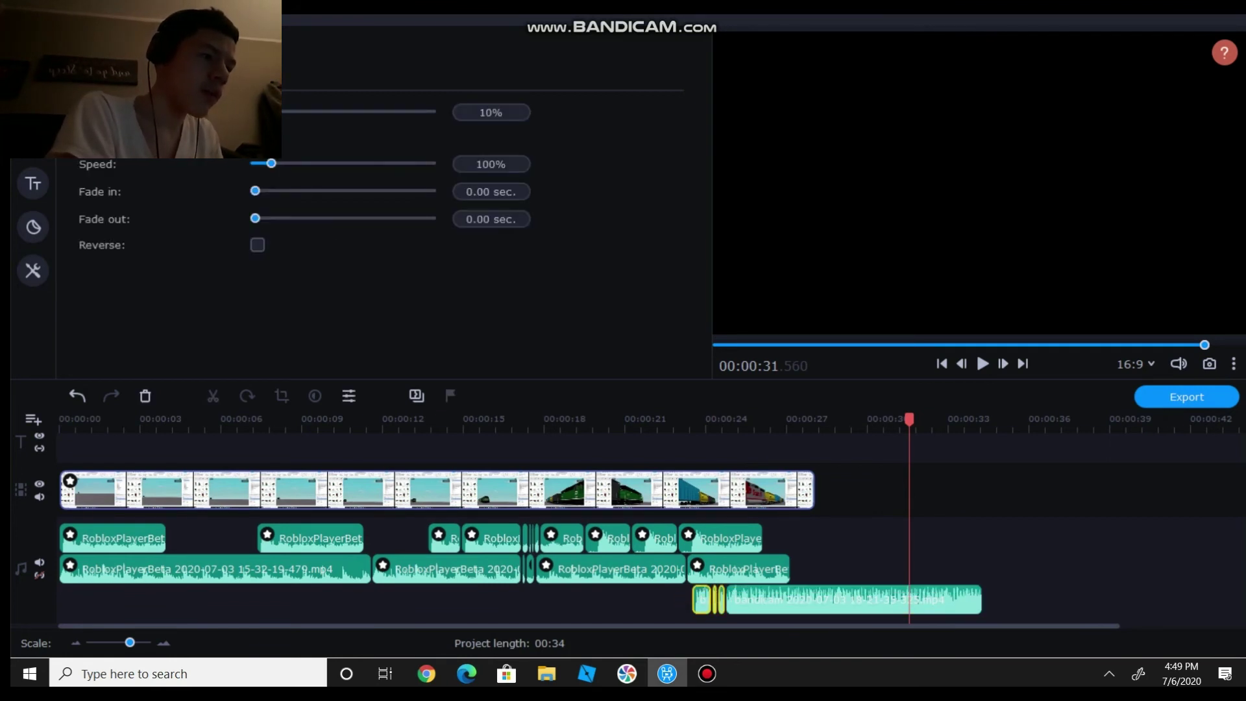
click(764, 598)
double_click(483, 164)
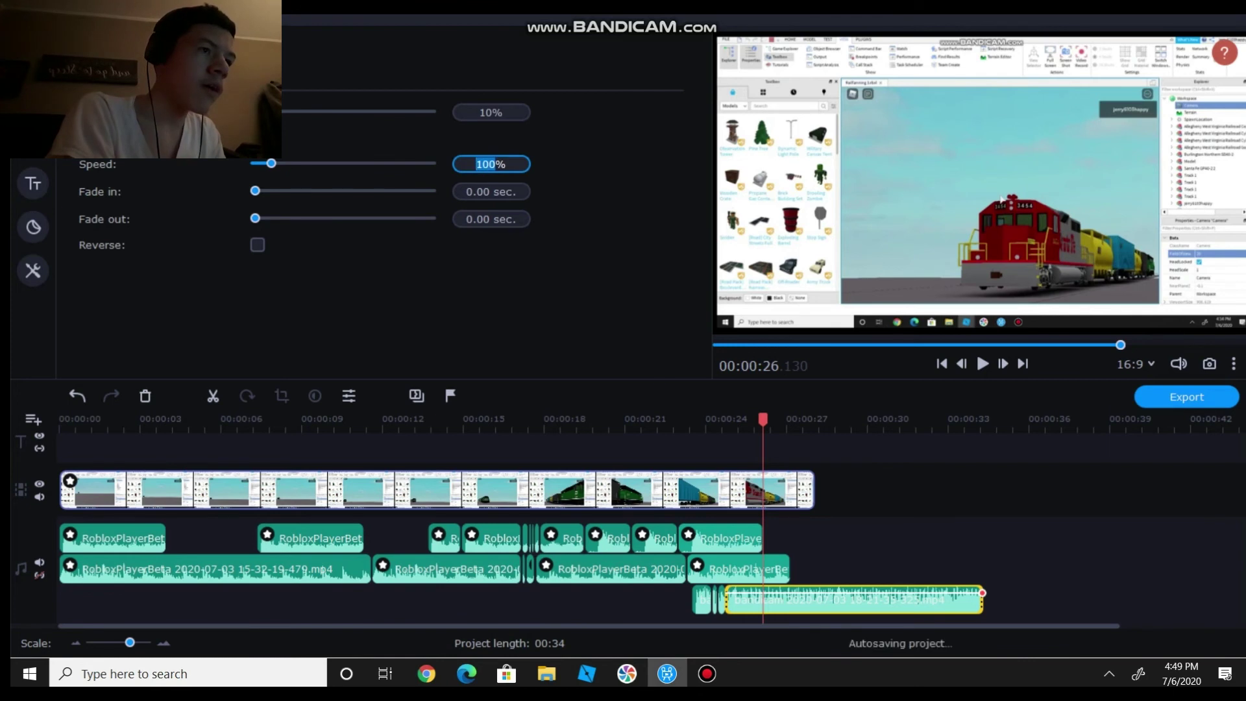
text(95)
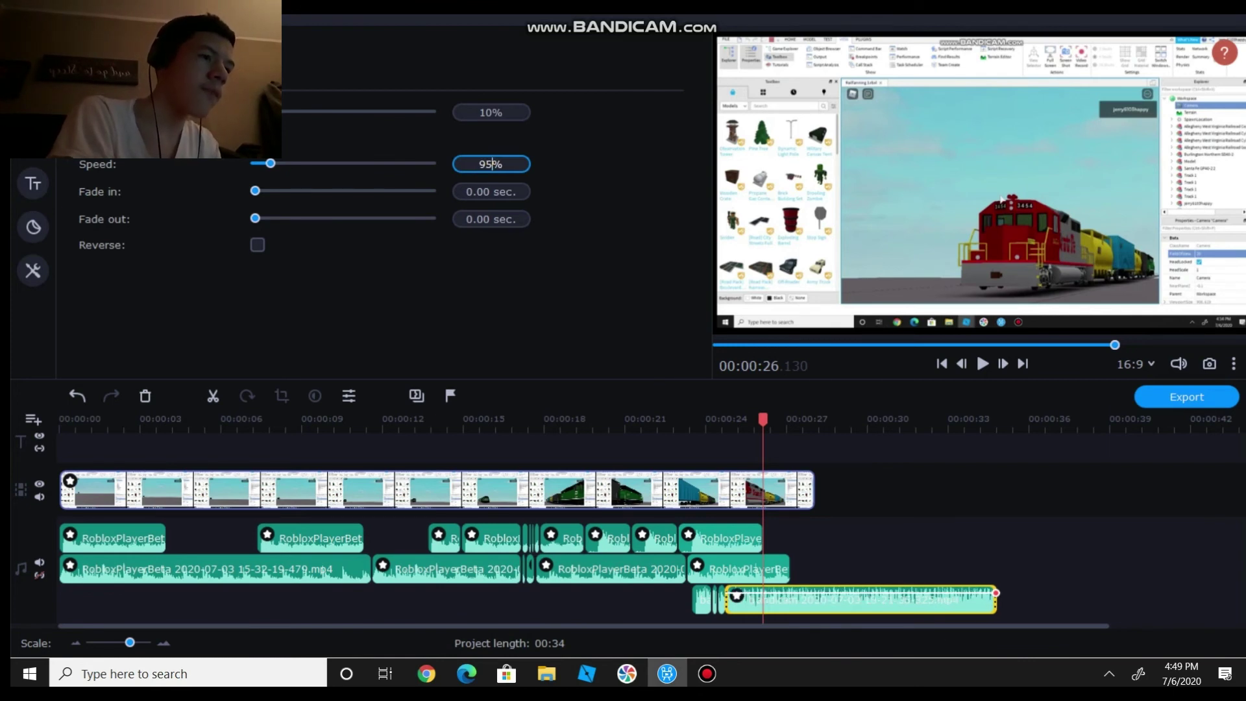
- Set the speed of the first piece of the split bandicam audio to 101%
click(701, 598)
double_click(487, 164)
text(101)
key(Return)
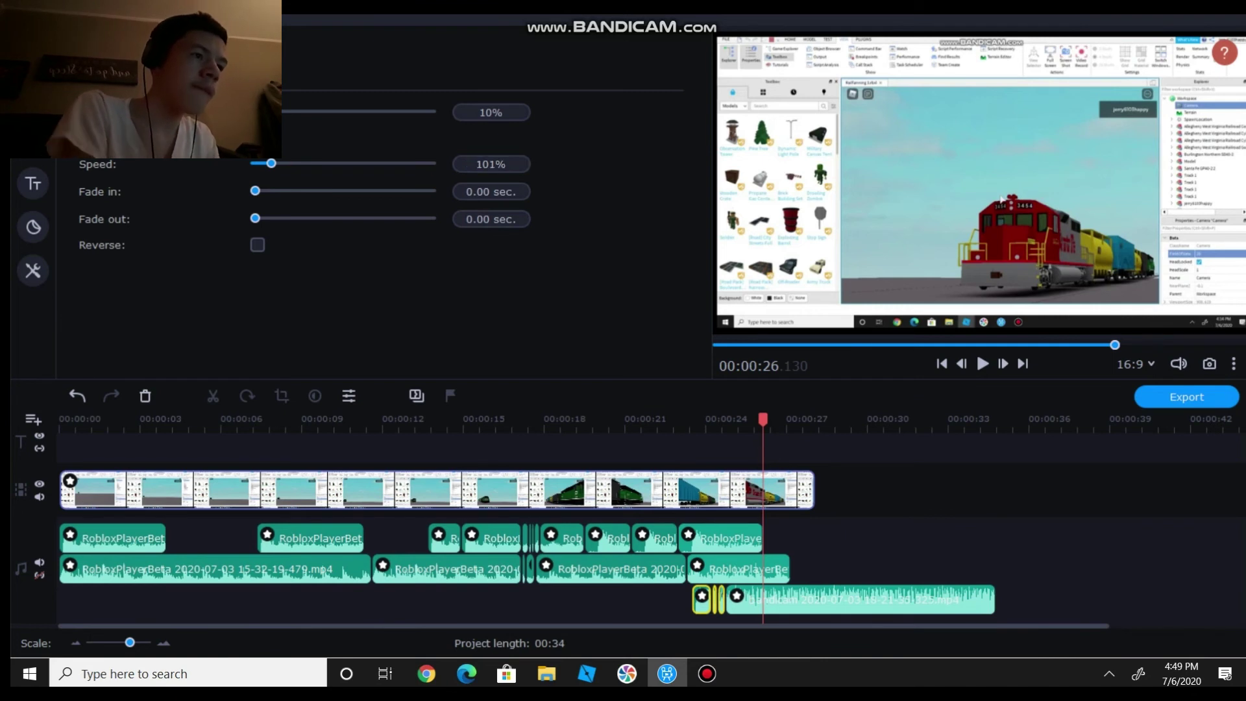
drag(662, 608, 696, 608)
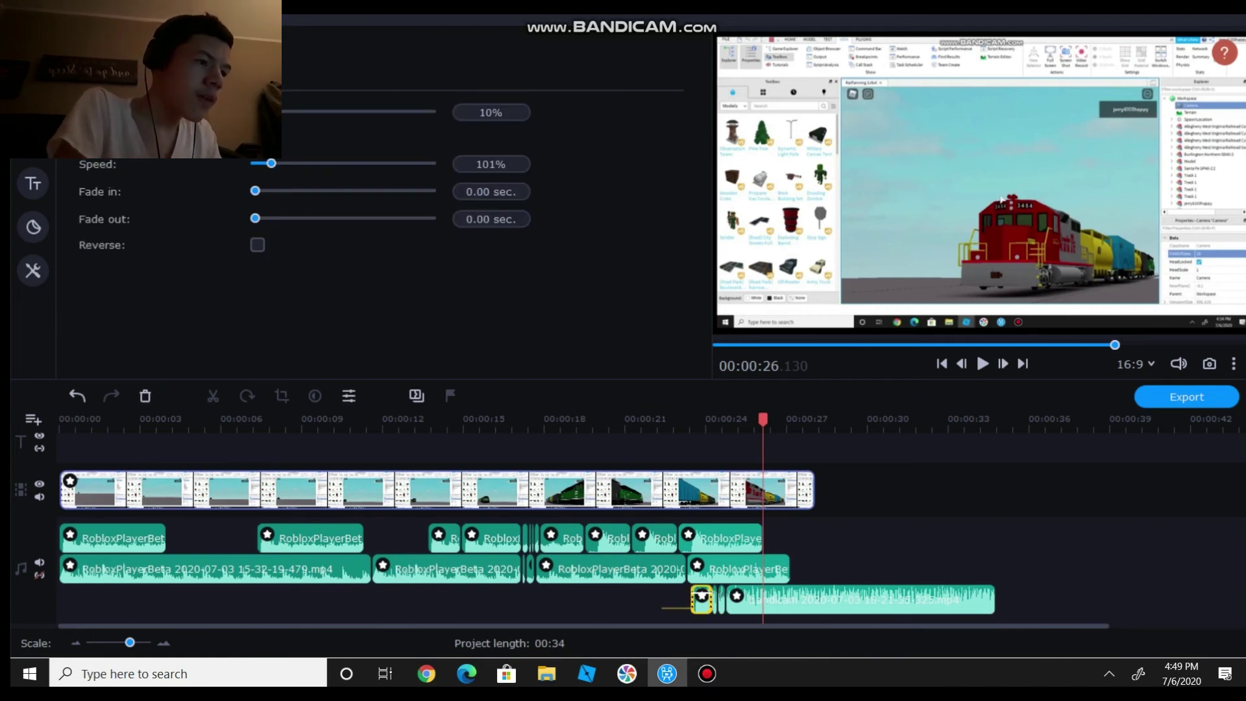
- Set the speed of the two short middle pieces of the split bandicam audio to 99% and 97%
click(715, 600)
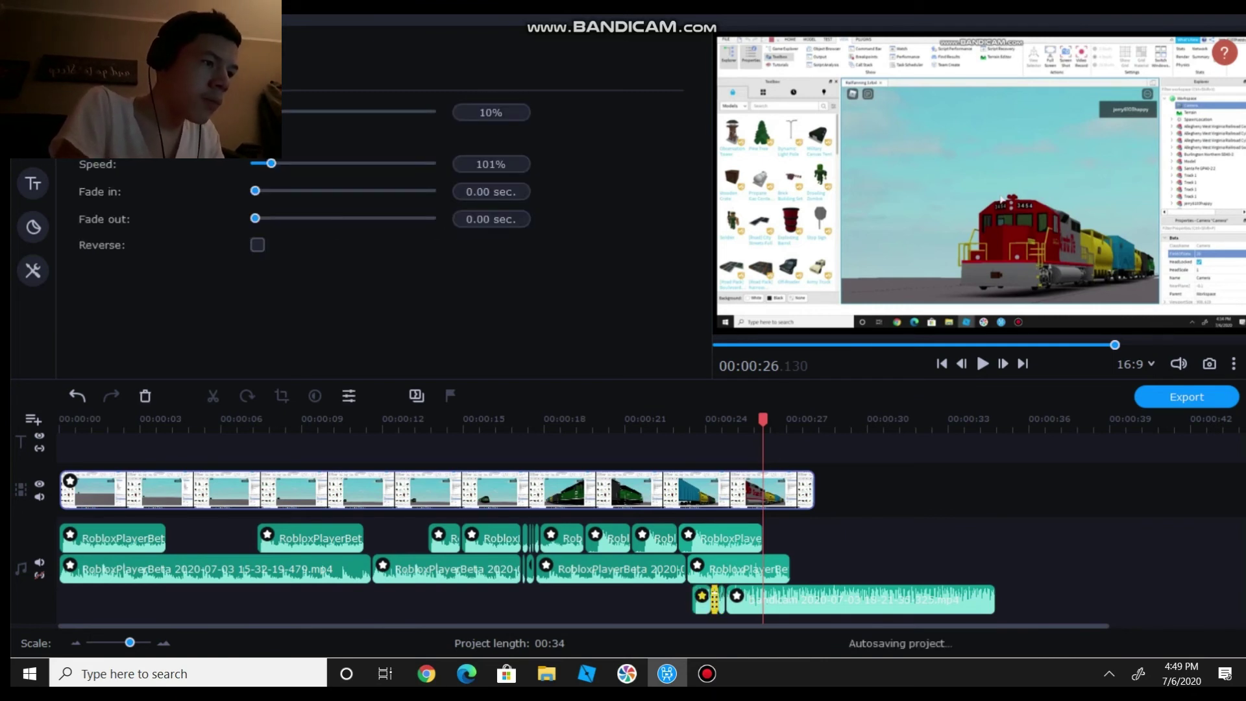
double_click(488, 164)
text(99)
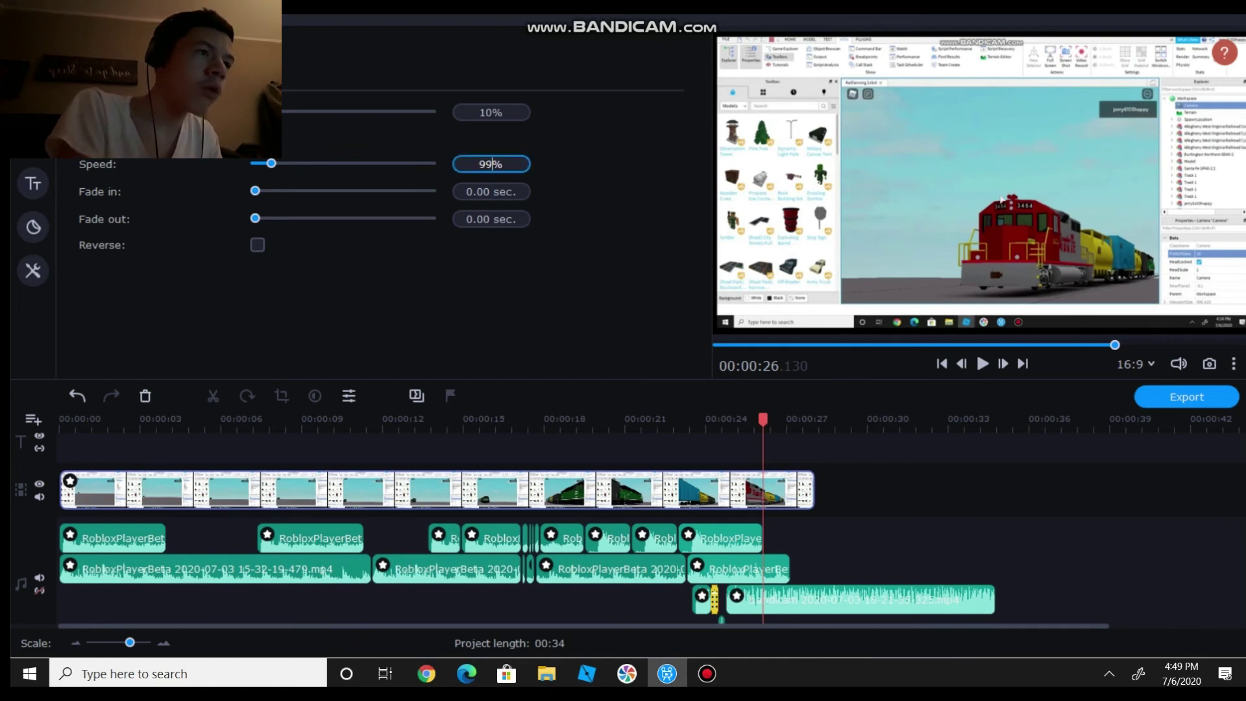
key(Return)
double_click(491, 164)
text(97)
key(Return)
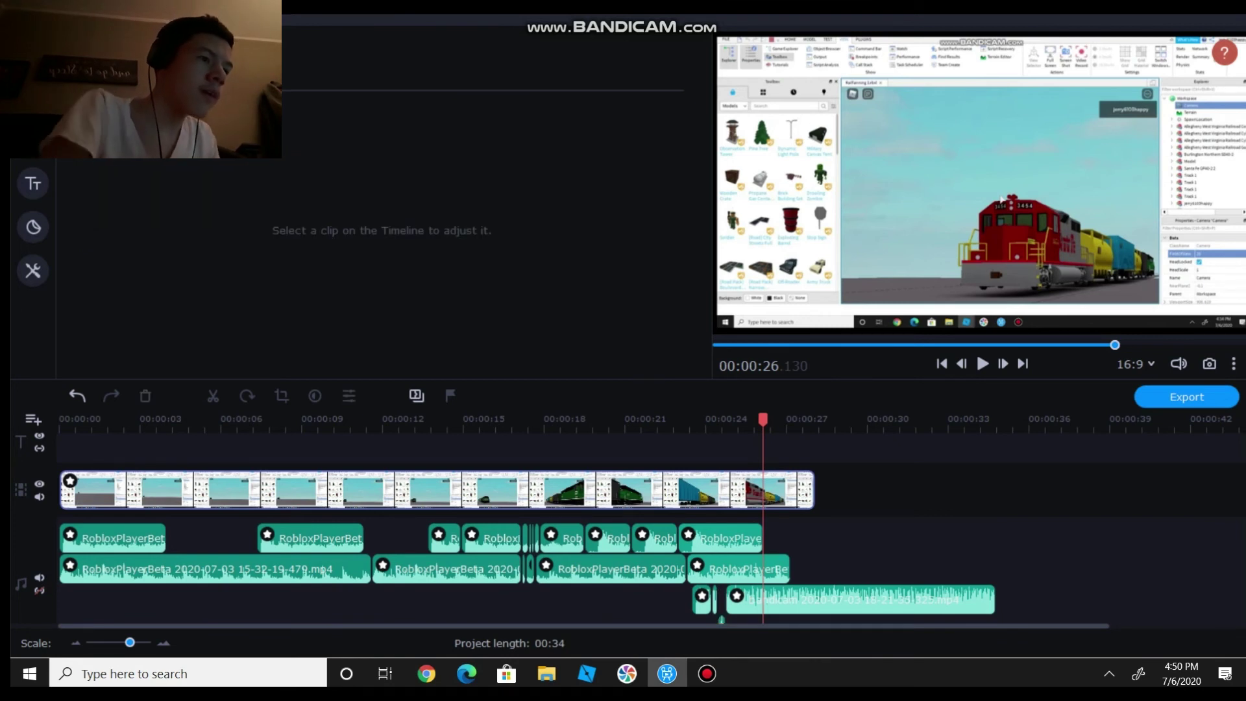
- Move the displaced short bandicam piece back in line with its neighbours and trim the last piece to the end of the video
drag(722, 620, 758, 596)
click(758, 620)
drag(995, 597, 817, 597)
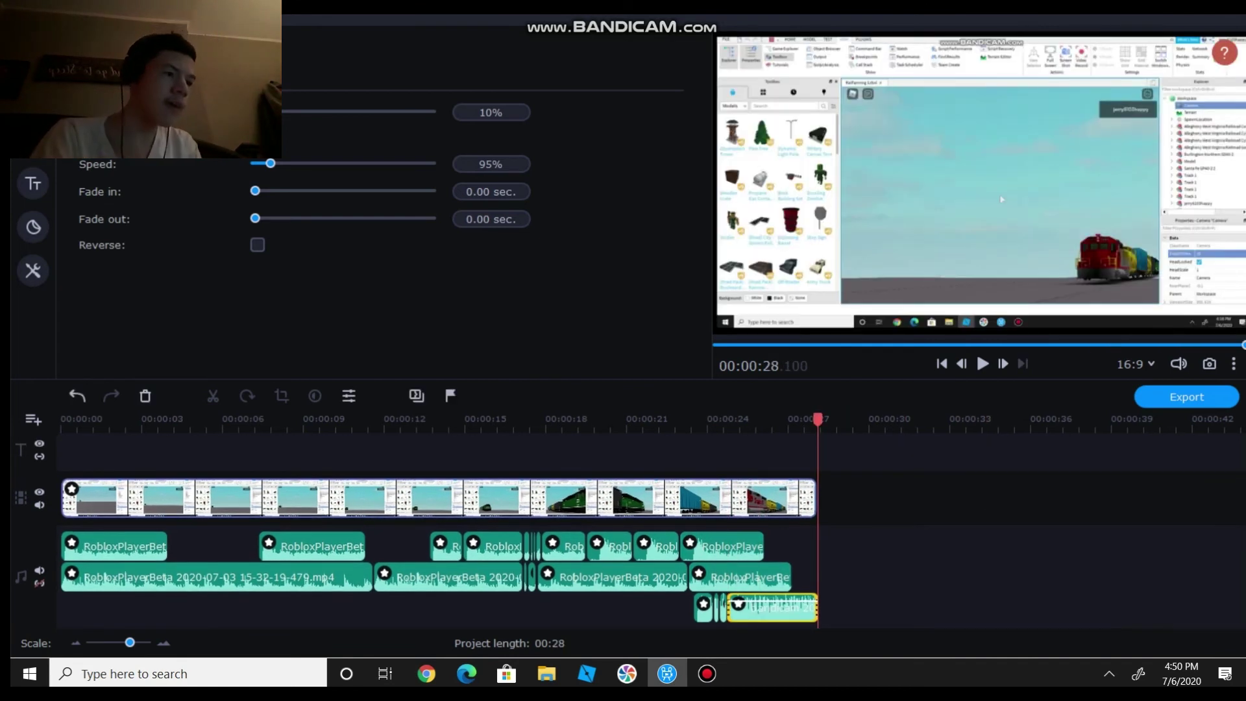
- Play the whole edit from the beginning, and replay the section where the locomotives pass to check the layered audio
drag(757, 345, 717, 344)
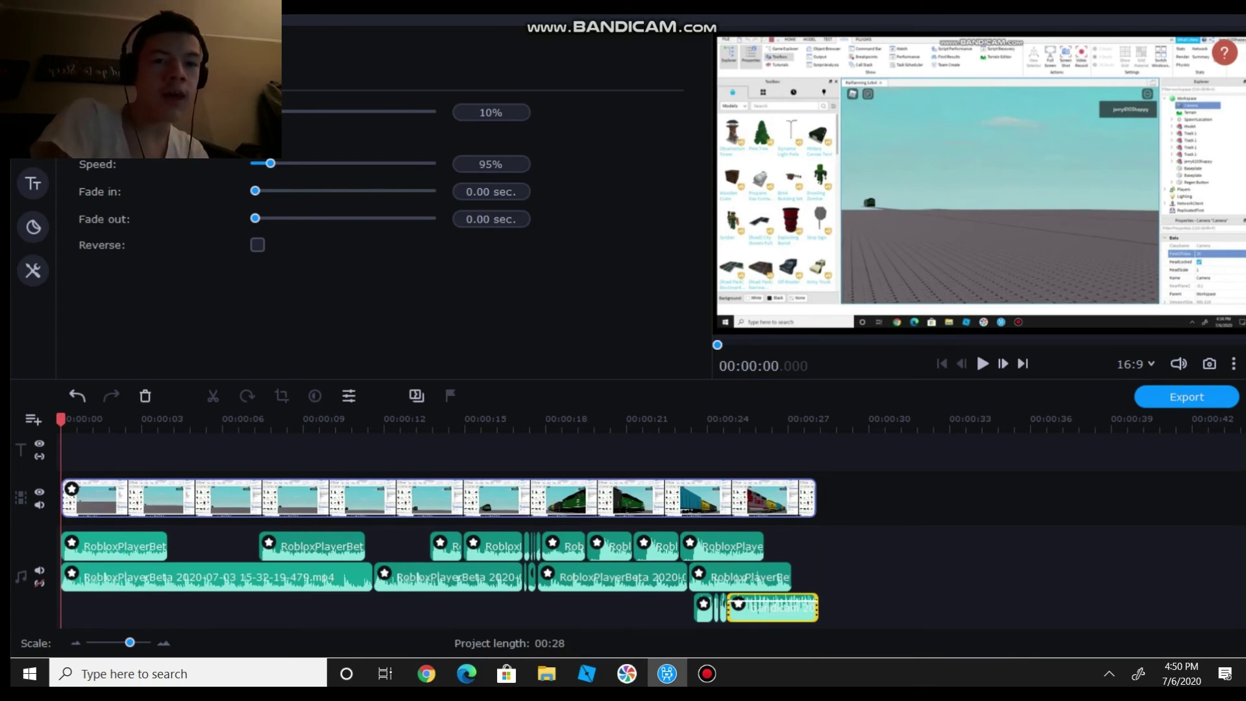
key(space)
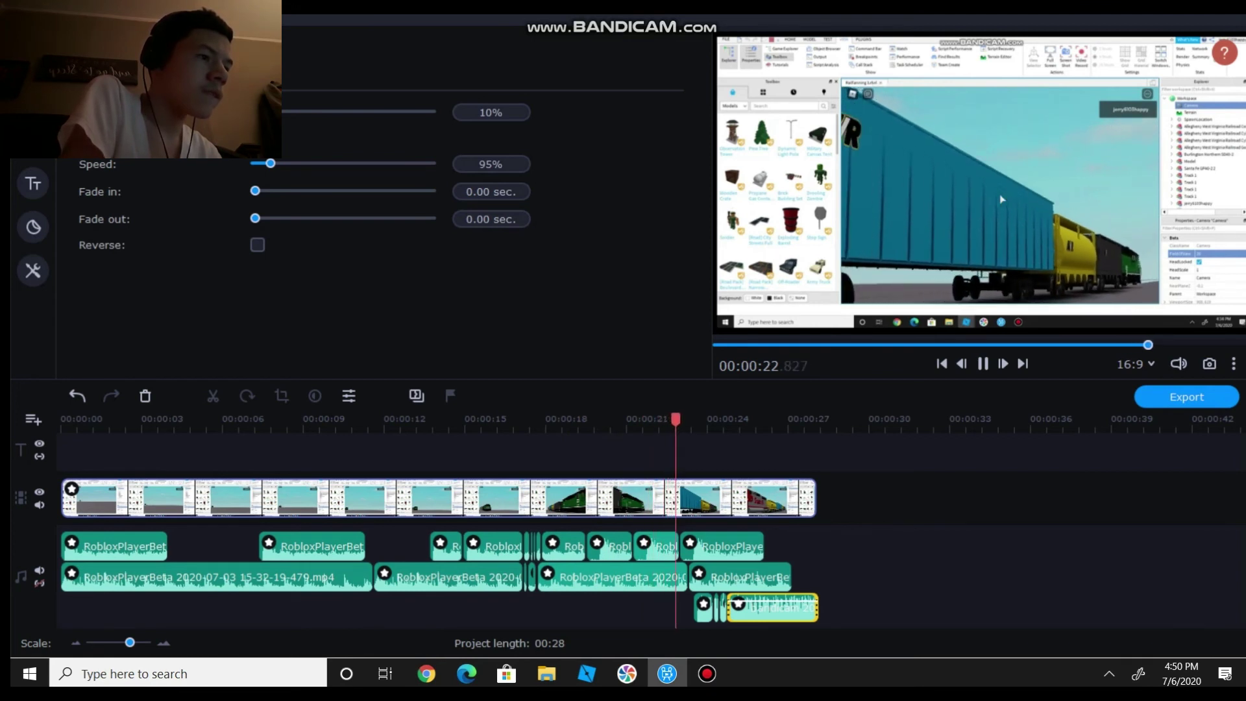
key(Escape)
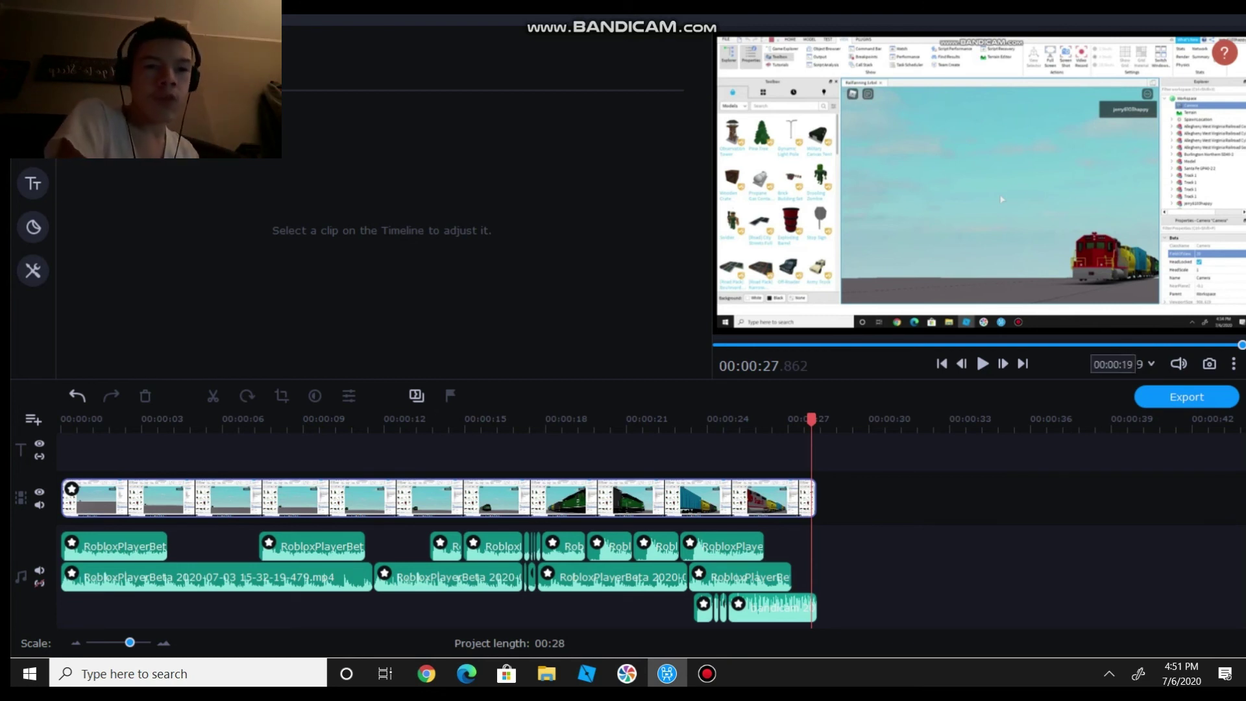
click(1086, 345)
click(1043, 345)
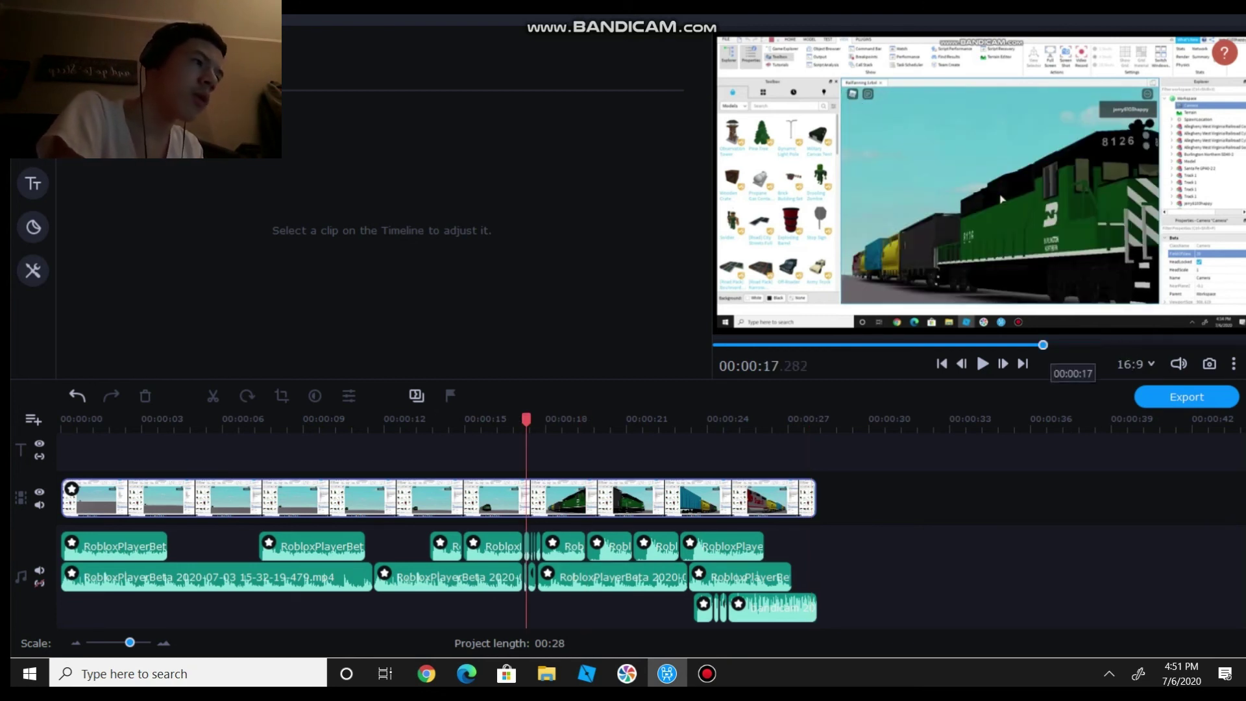
click(1014, 345)
key(space)
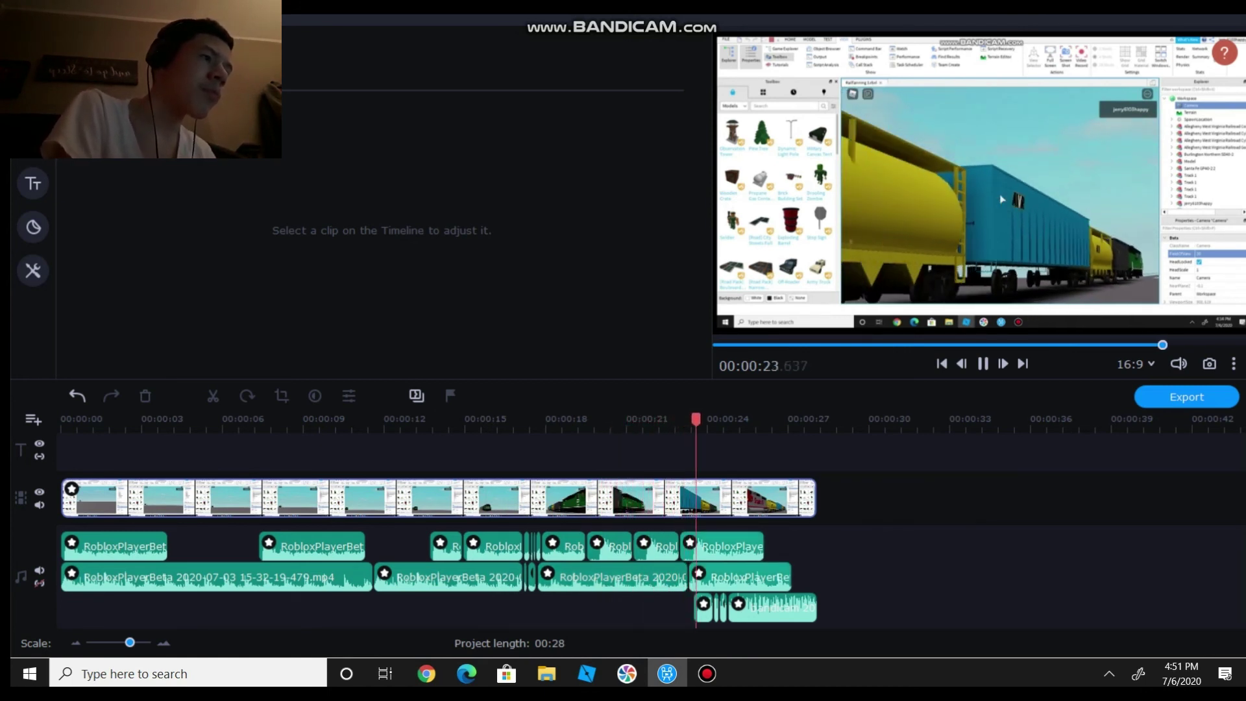
key(space)
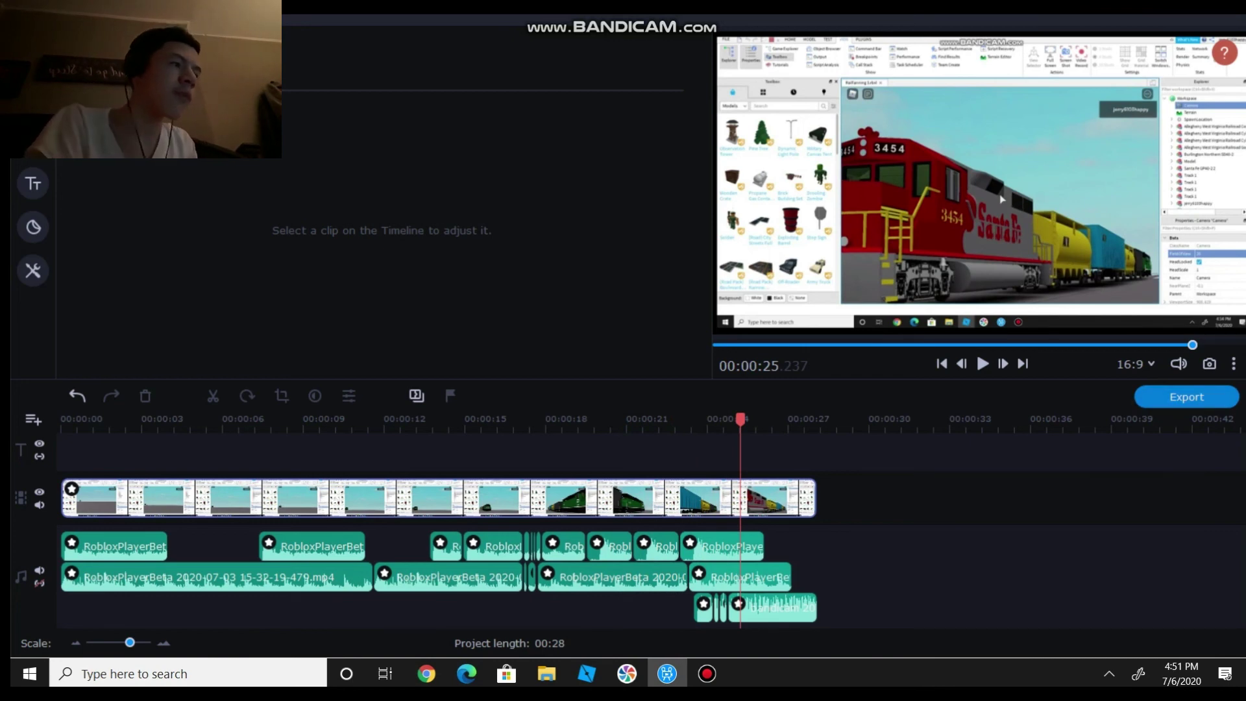
- Export the project as an MP4 titled "BN 8126 and Santa Fe 3454 at RS" and open the output folder
click(1186, 397)
double_click(635, 217)
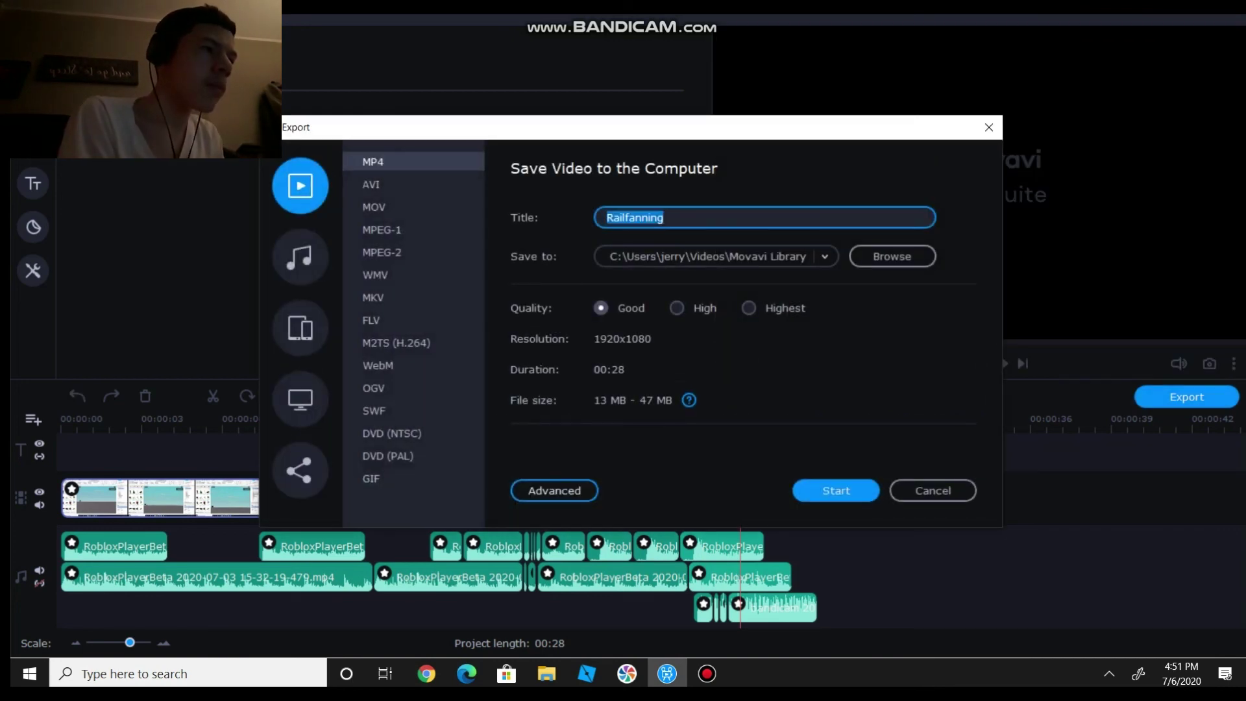
text(Bn)
key(BackSpace)
text(N )
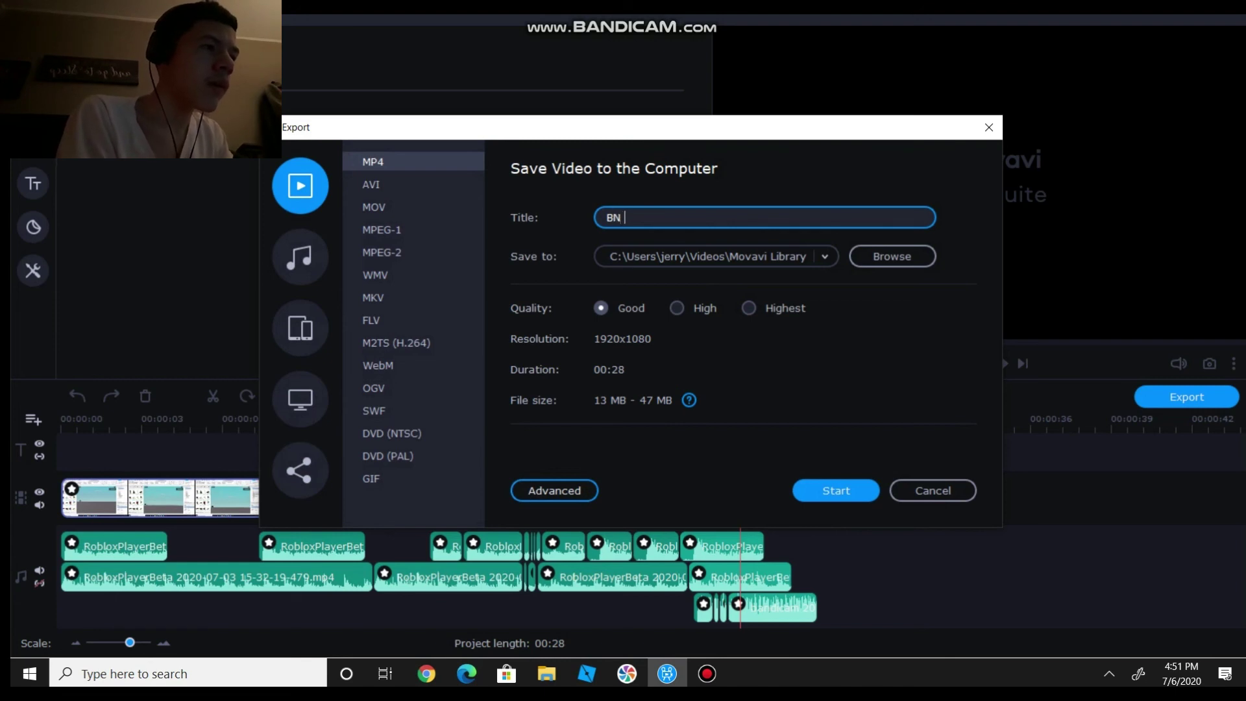
text(81)
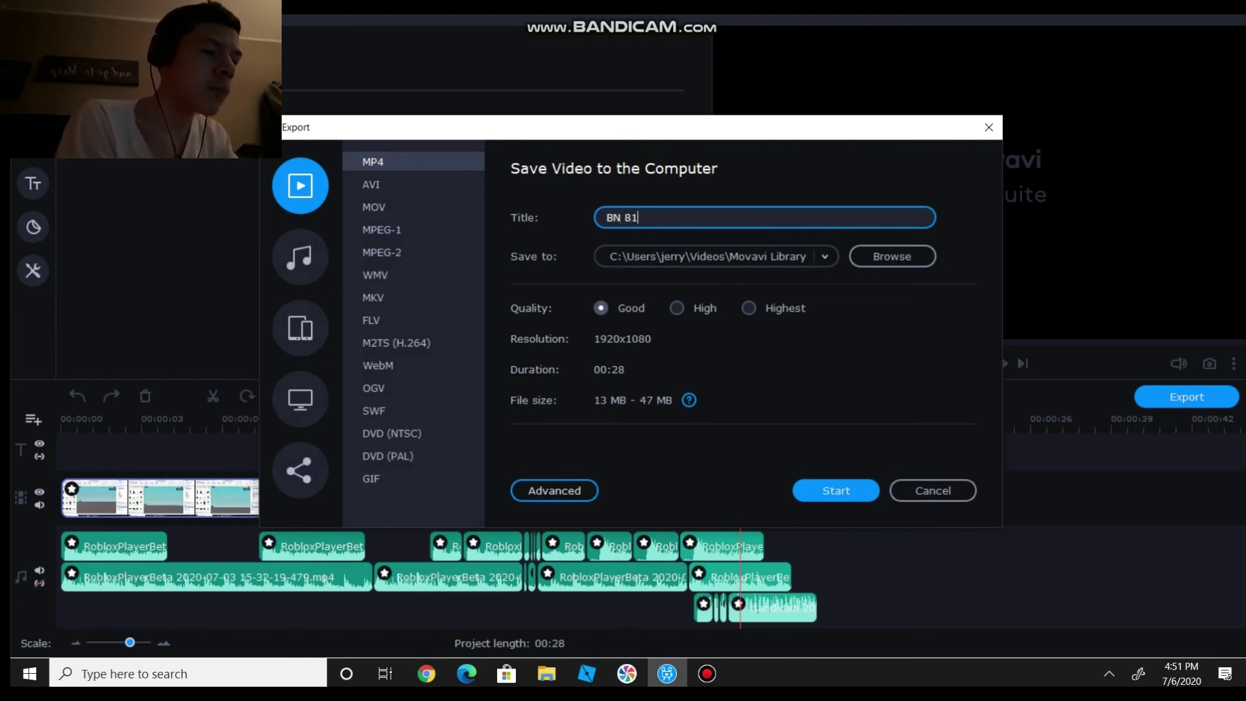
text(26 a)
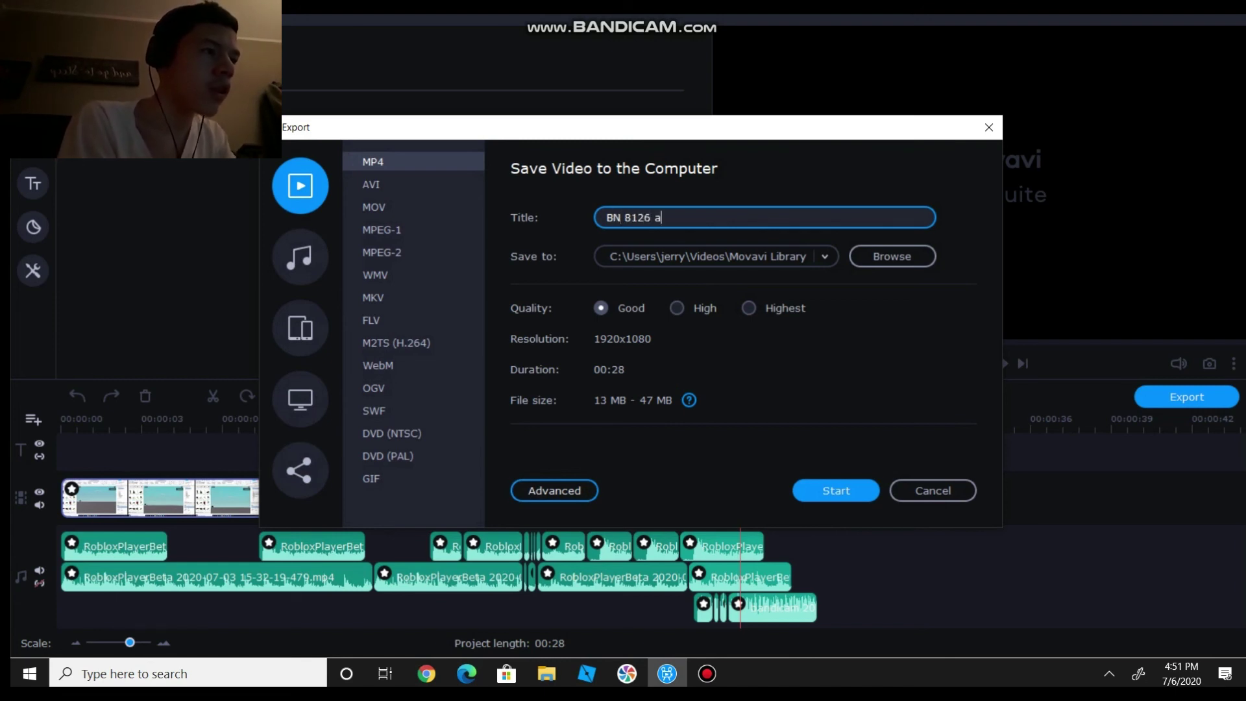
text(nd SN)
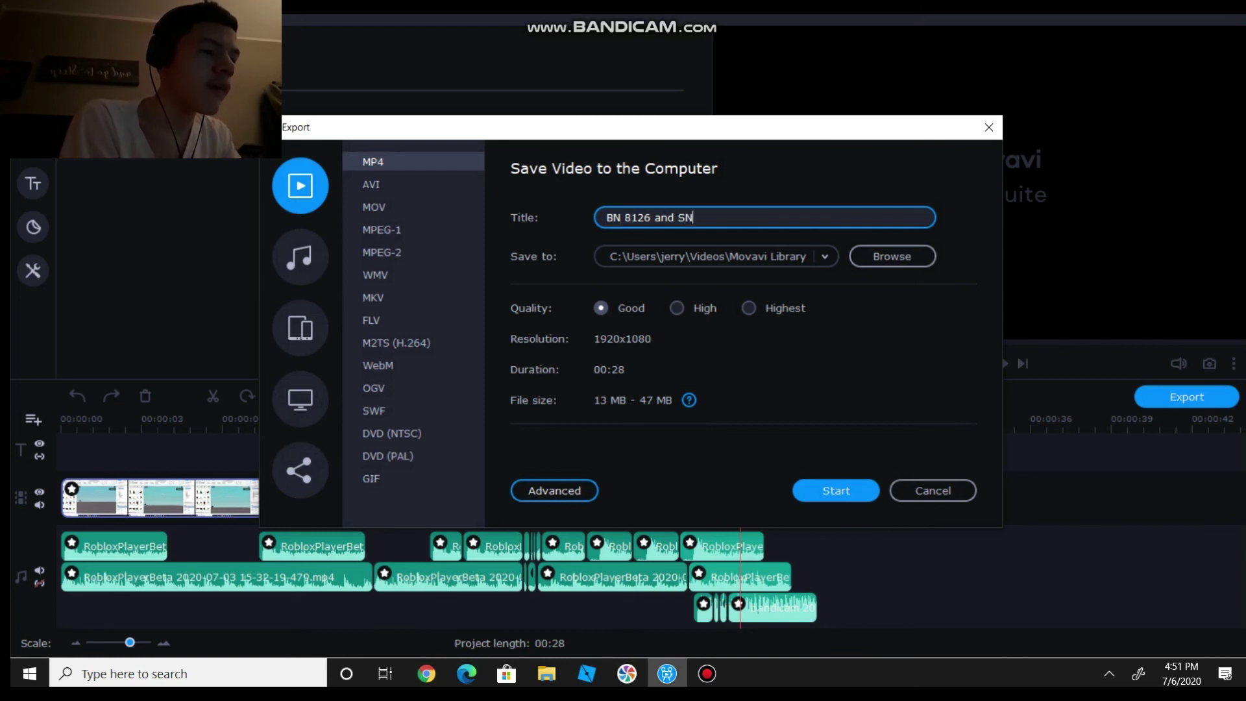
key(BackSpace)
key(BackSpace)
text(Sa)
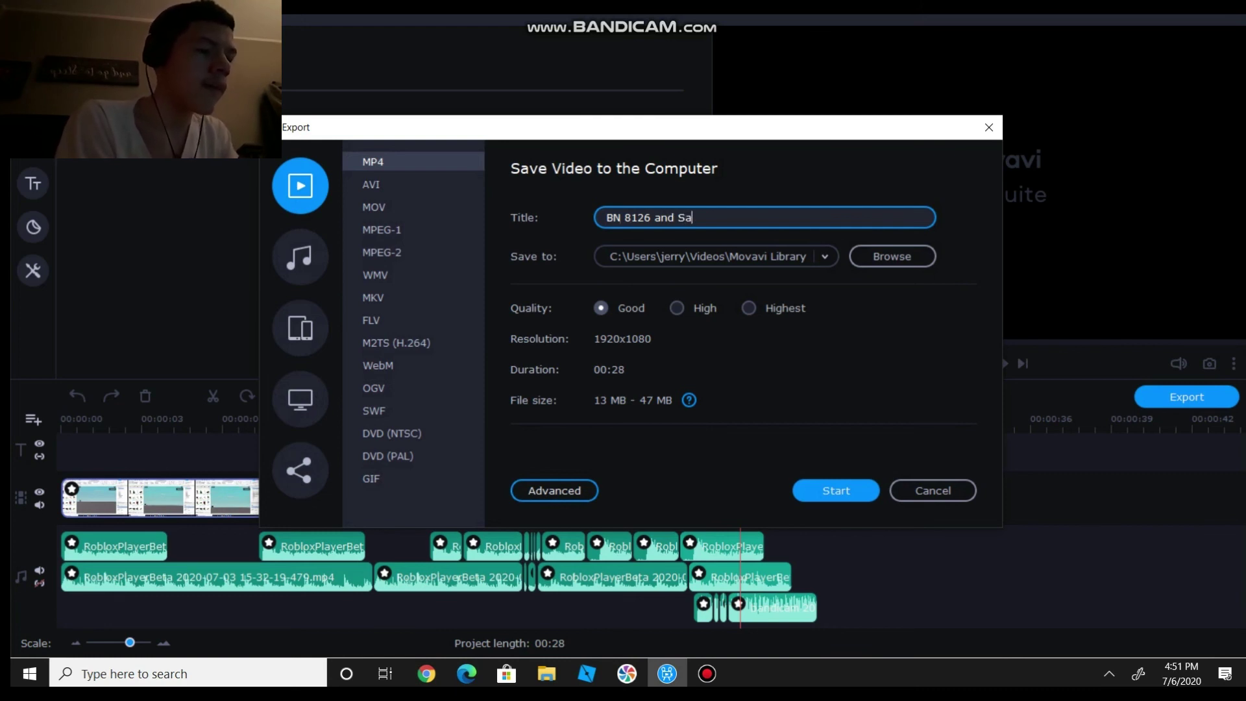
text(nta Fe )
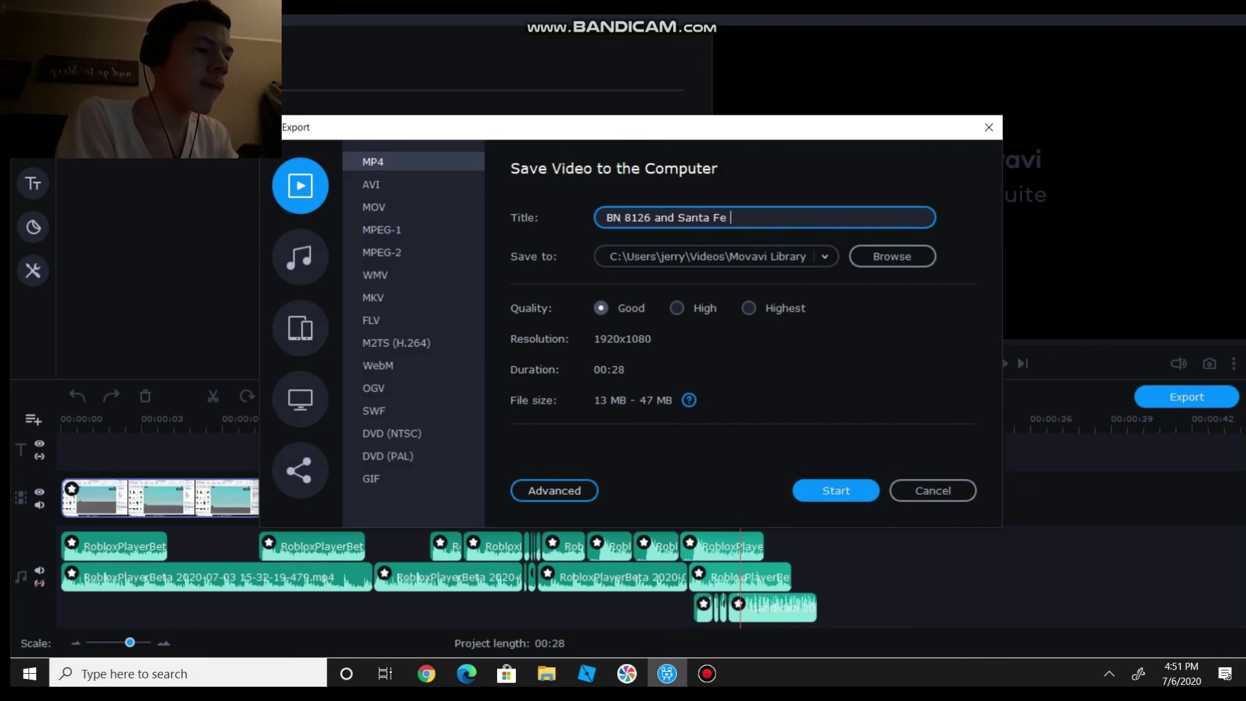
text(3)
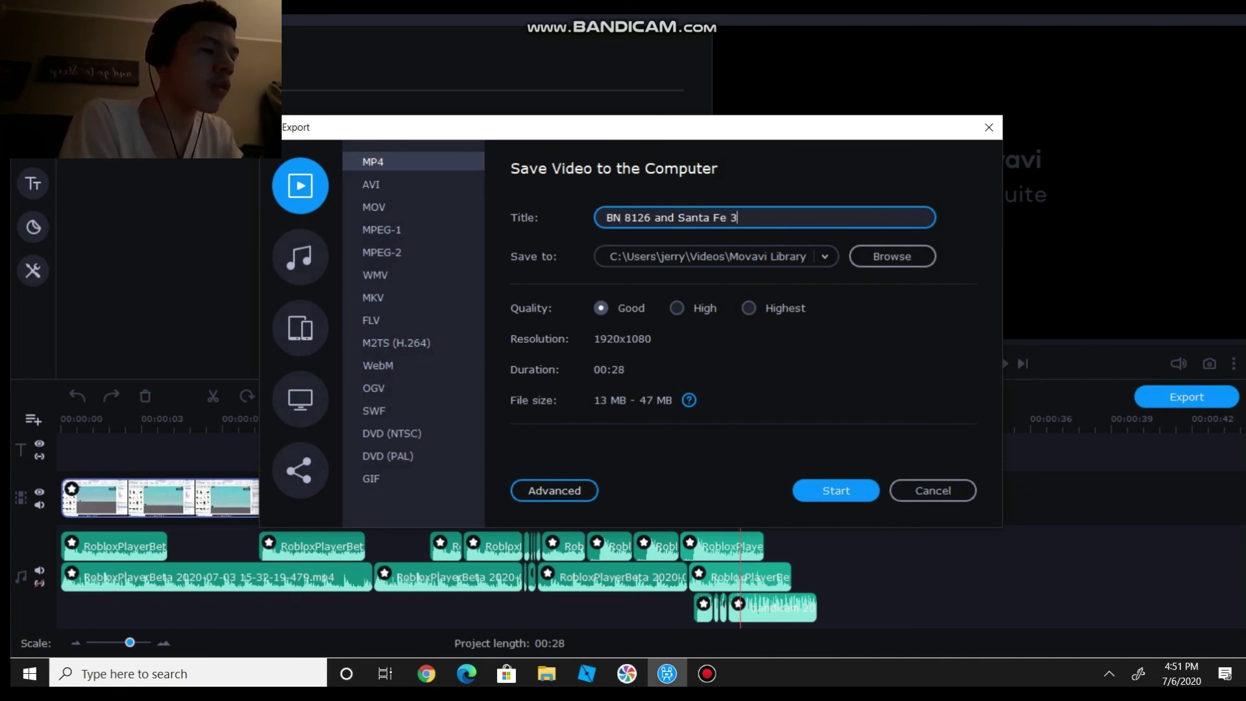
text(454 at )
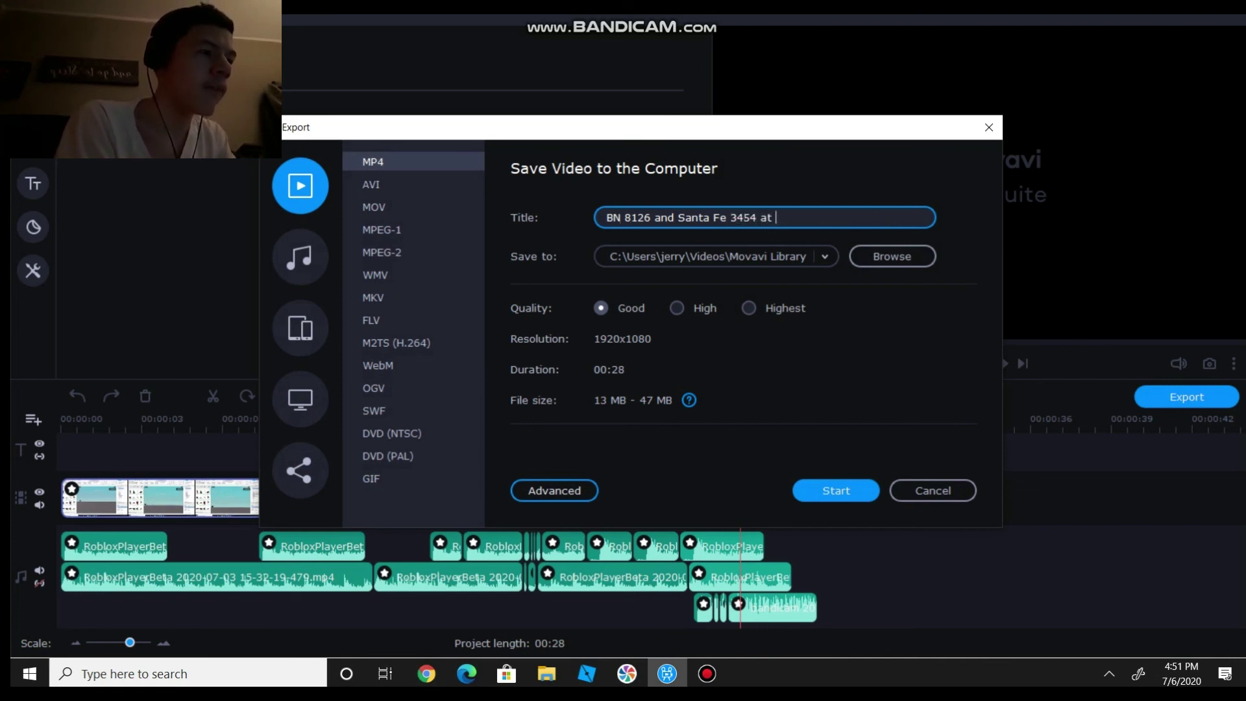
text(RS)
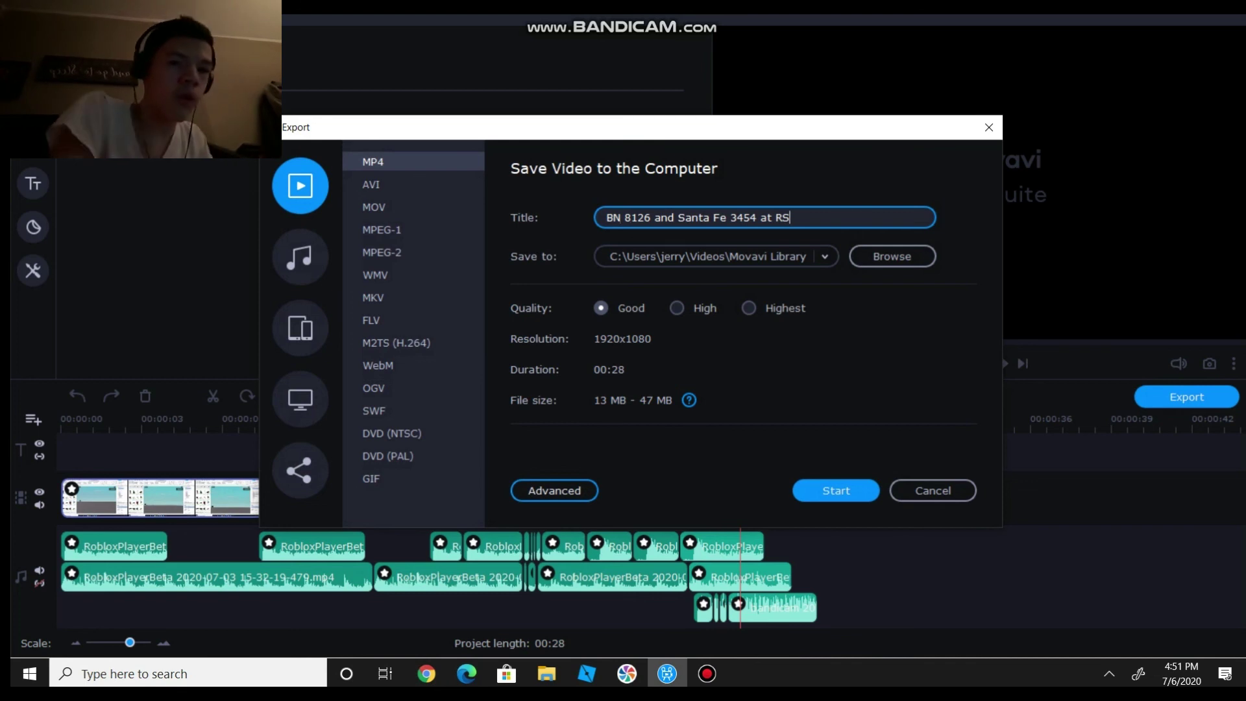
key(Return)
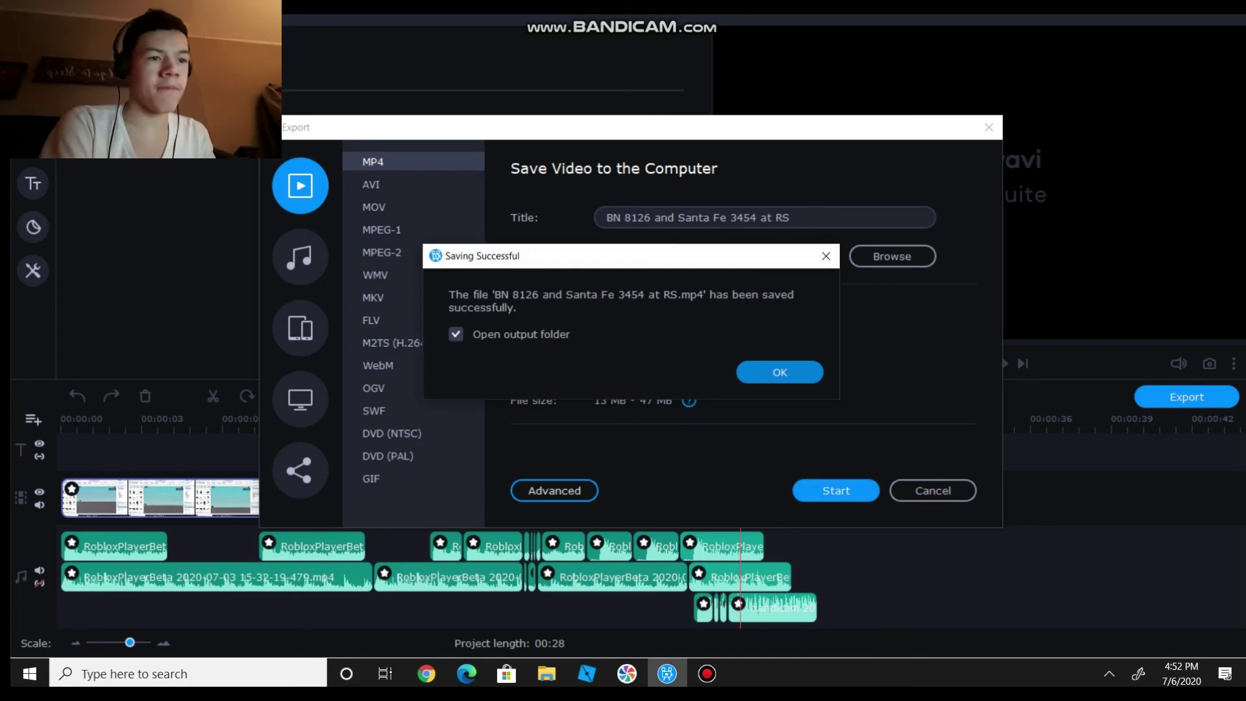
key(Return)
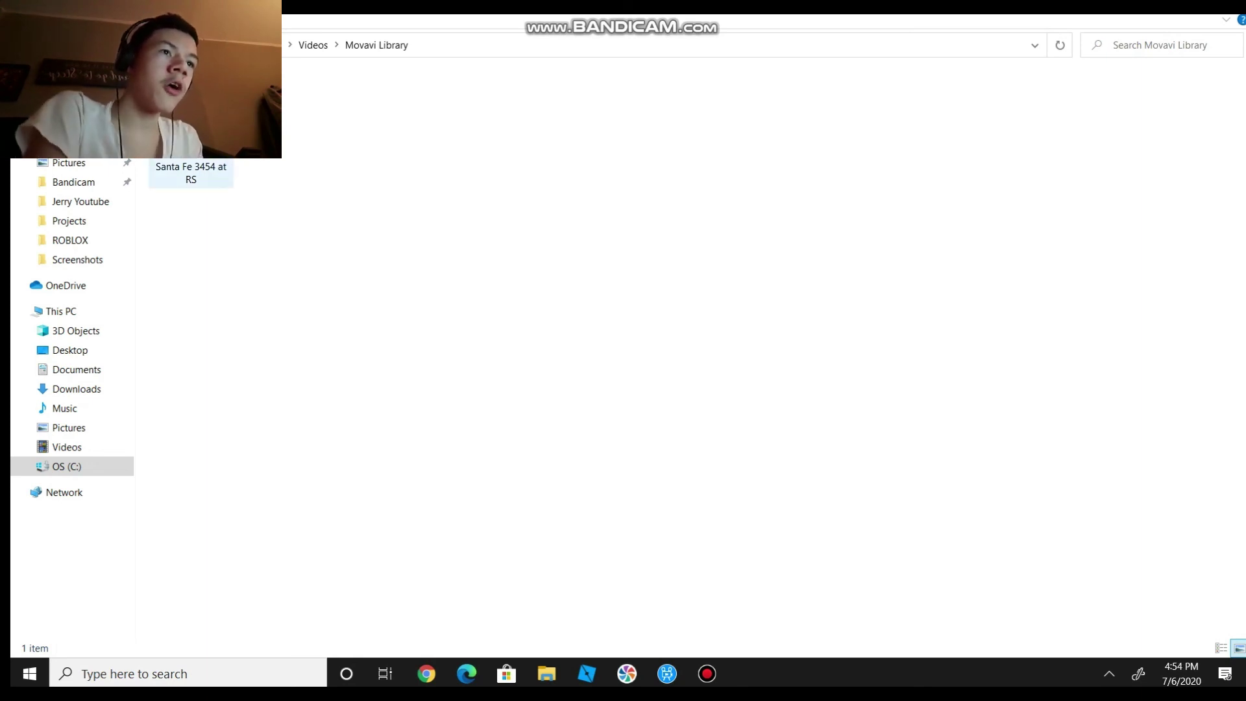
- Move the exported video from the Movavi Library folder into the Bandicam folder and locate it there
click(191, 148)
drag(120, 189, 98, 183)
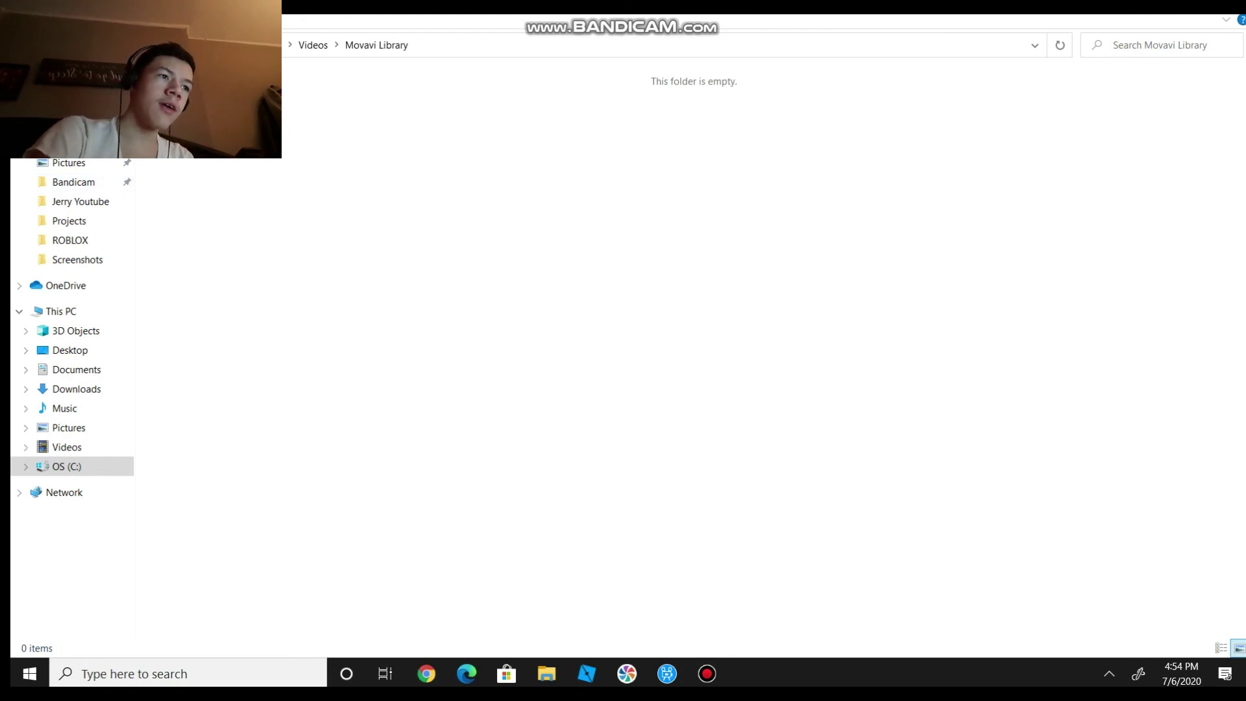
click(73, 182)
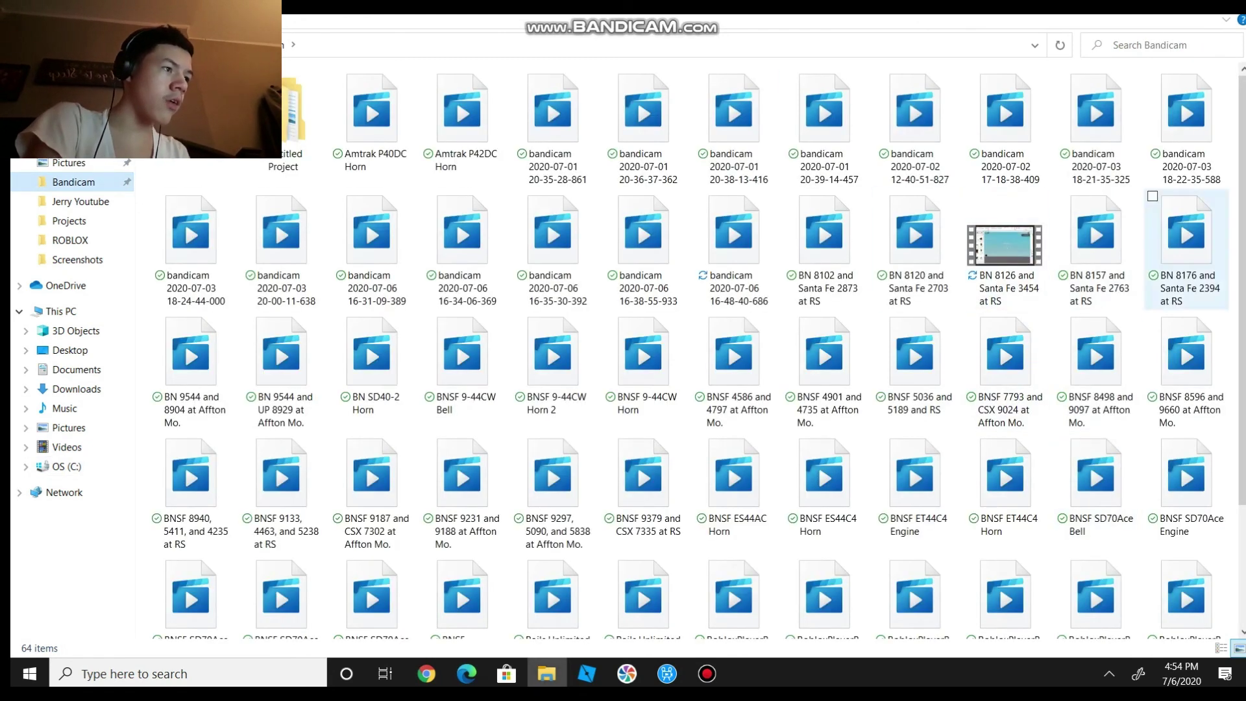
click(1008, 246)
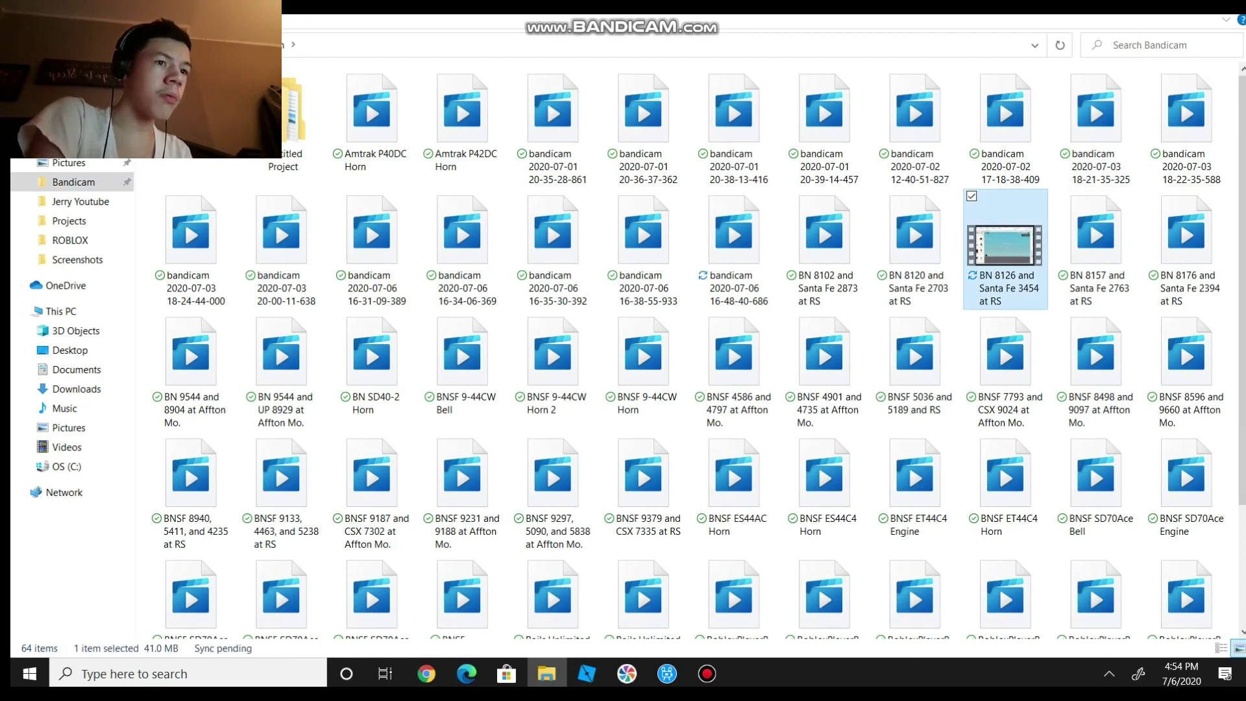
click(142, 494)
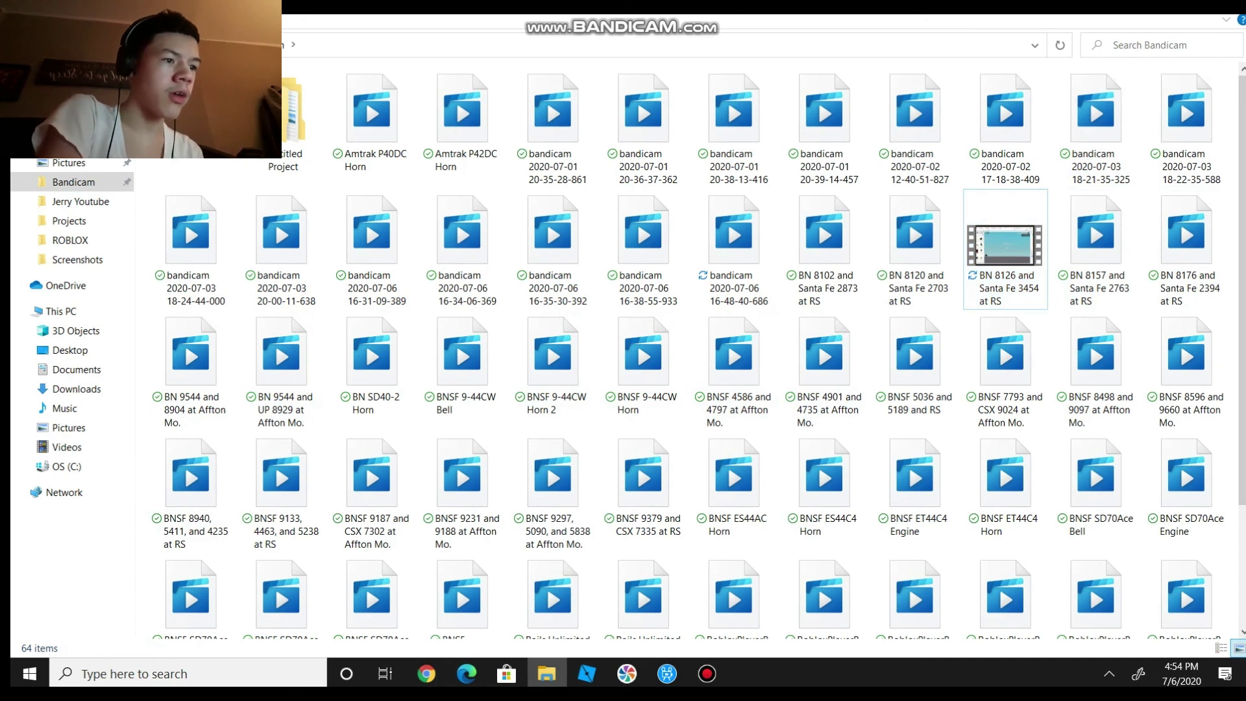